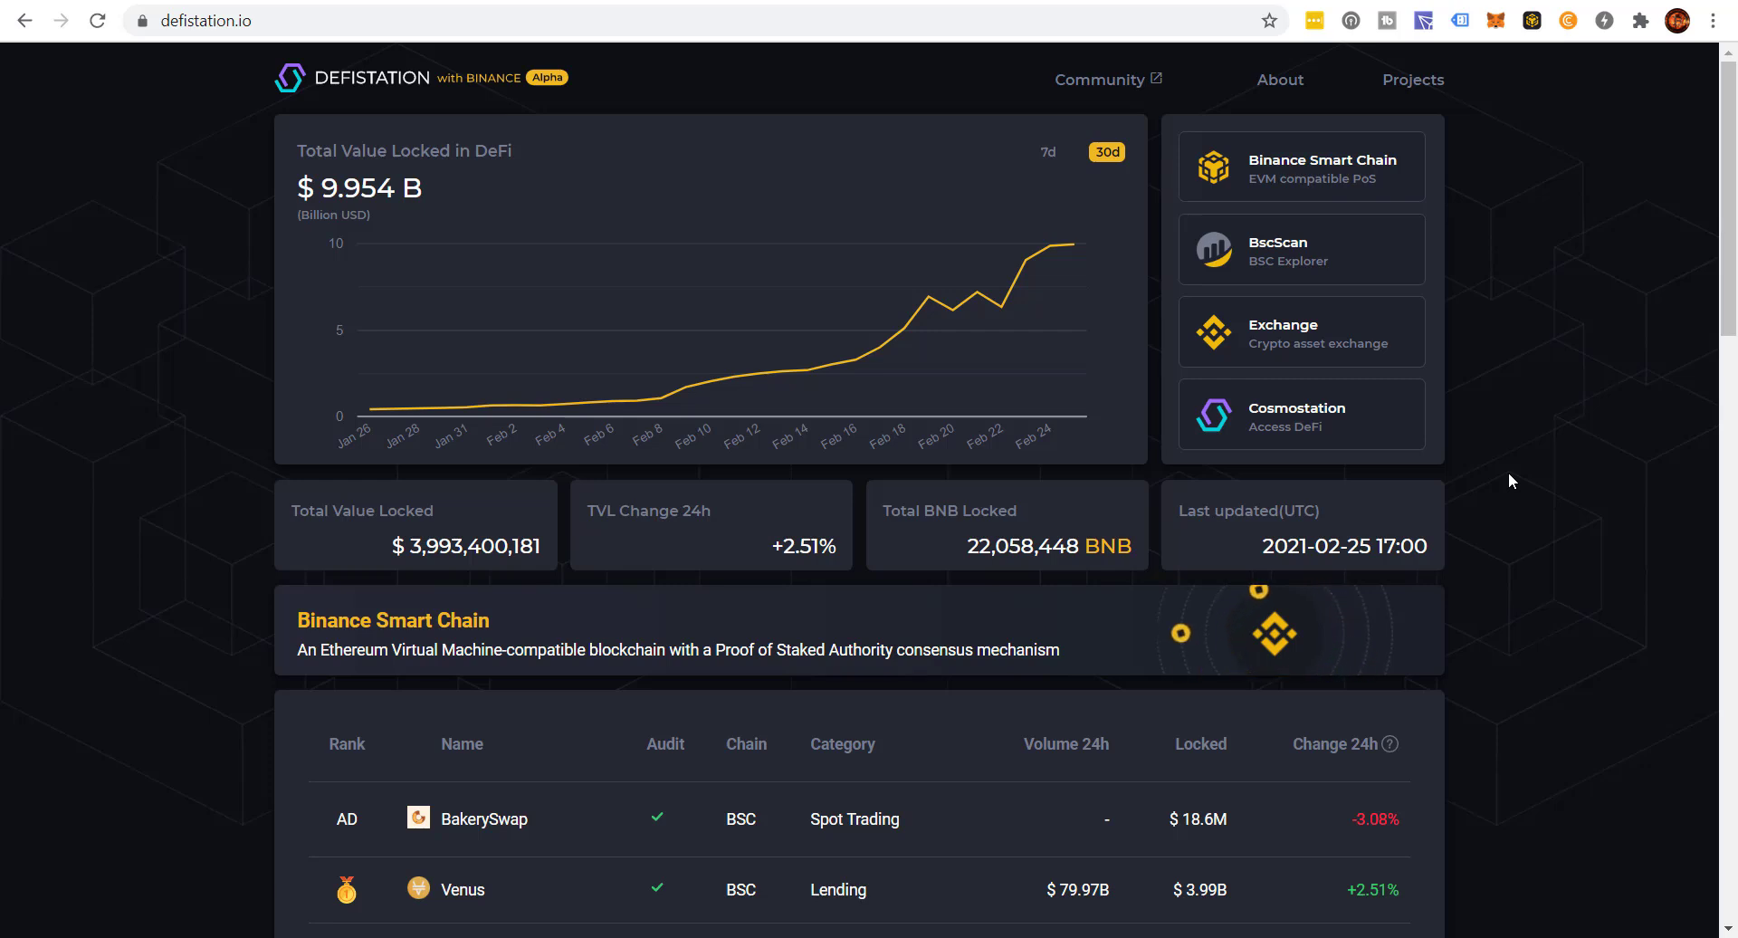
Step: Scroll down the DeFiStation BSC project rankings table
{"action": "scroll", "coordinate": [649, 353], "scroll_direction": "down", "scroll_amount": 1}
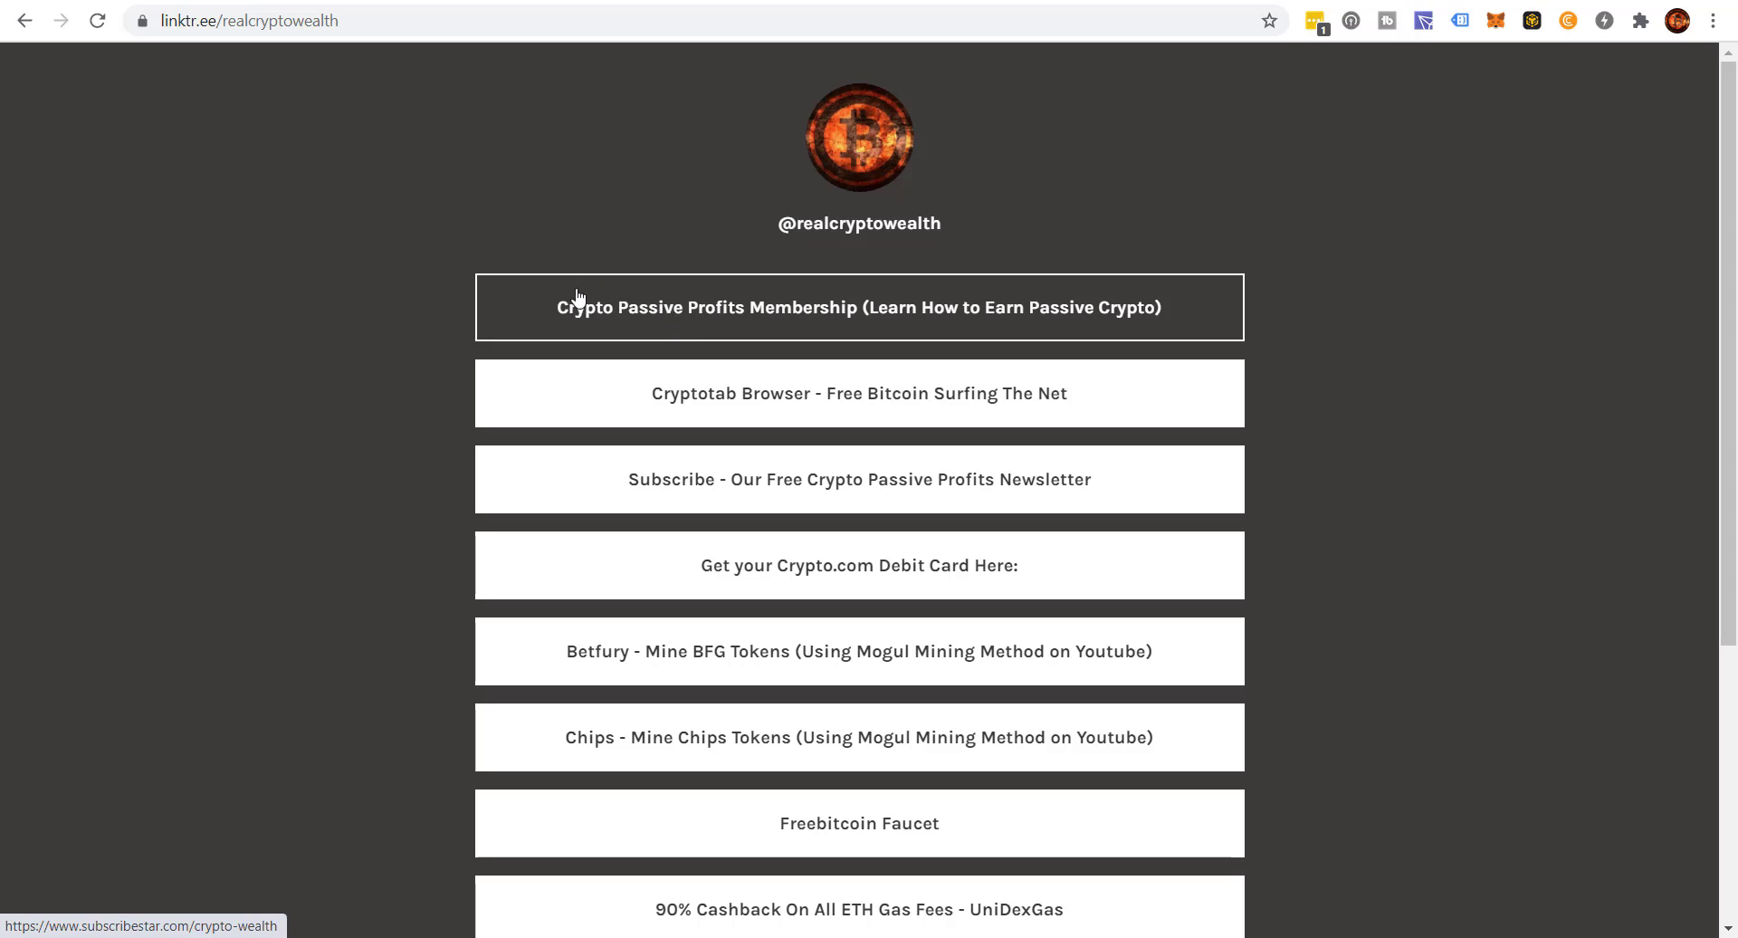
Step: Follow the 'Crypto Passive Profits Membership' link to the Crypto Wealth SubscribeStar page
{"action": "left_click", "coordinate": [842, 311]}
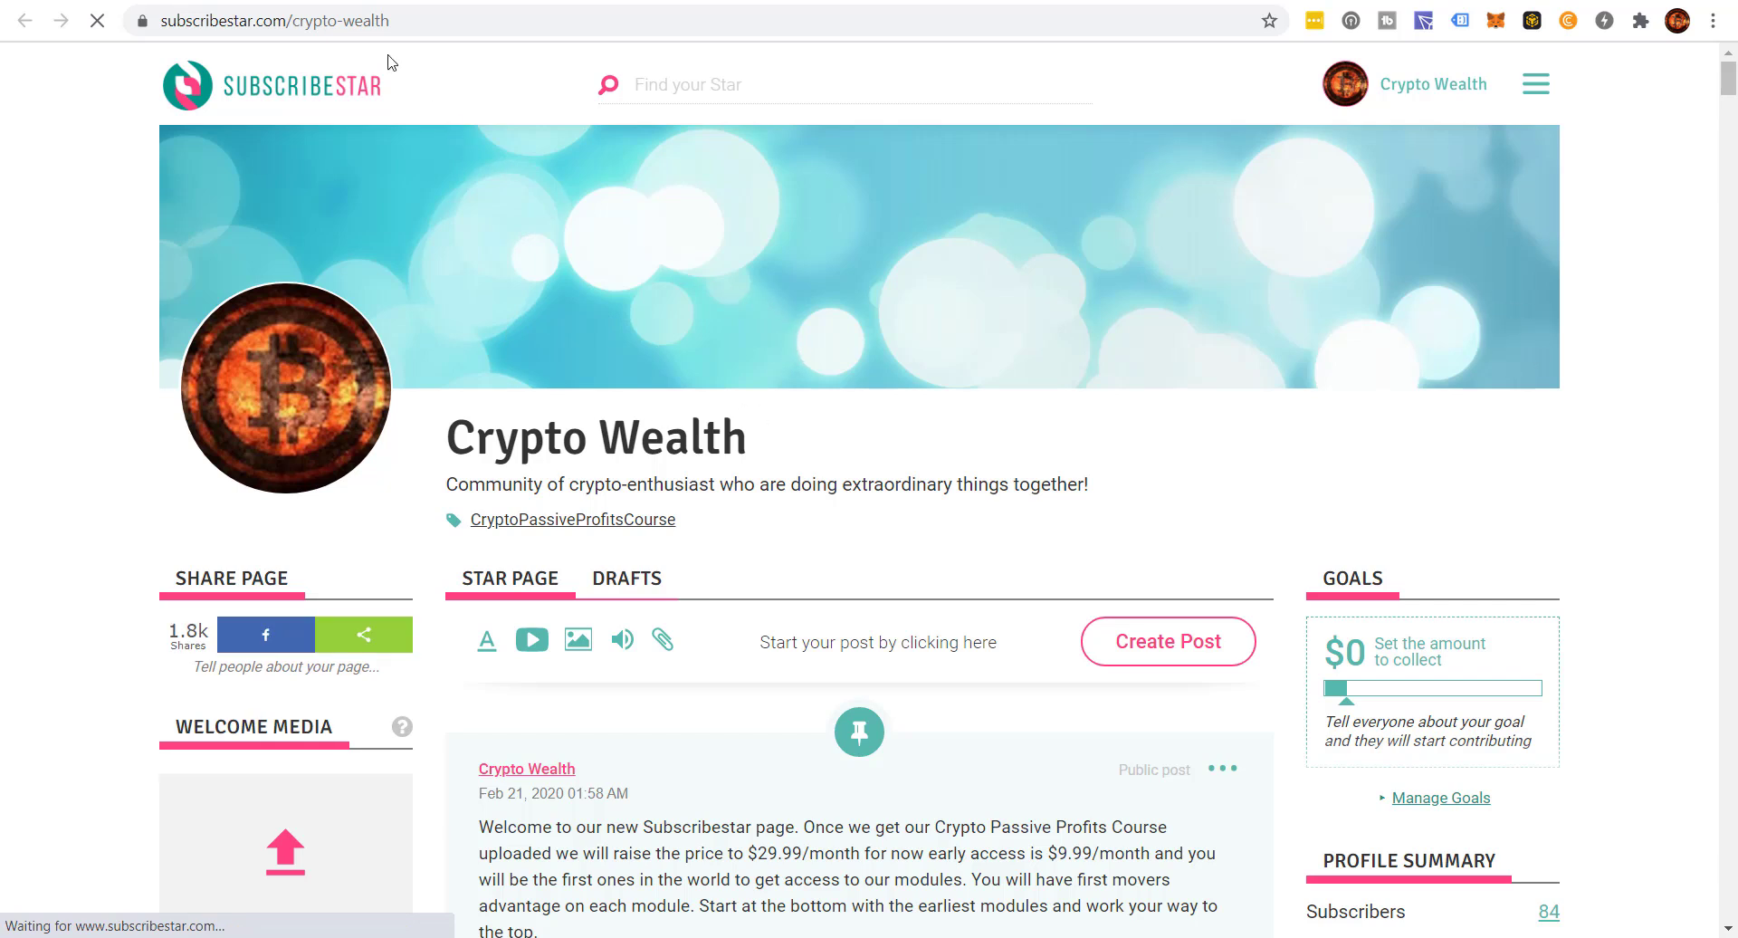
Step: Return to DeFiStation's Binance Smart Chain page showing $9.954 B total value
{"action": "key", "text": "ctrl+Tab"}
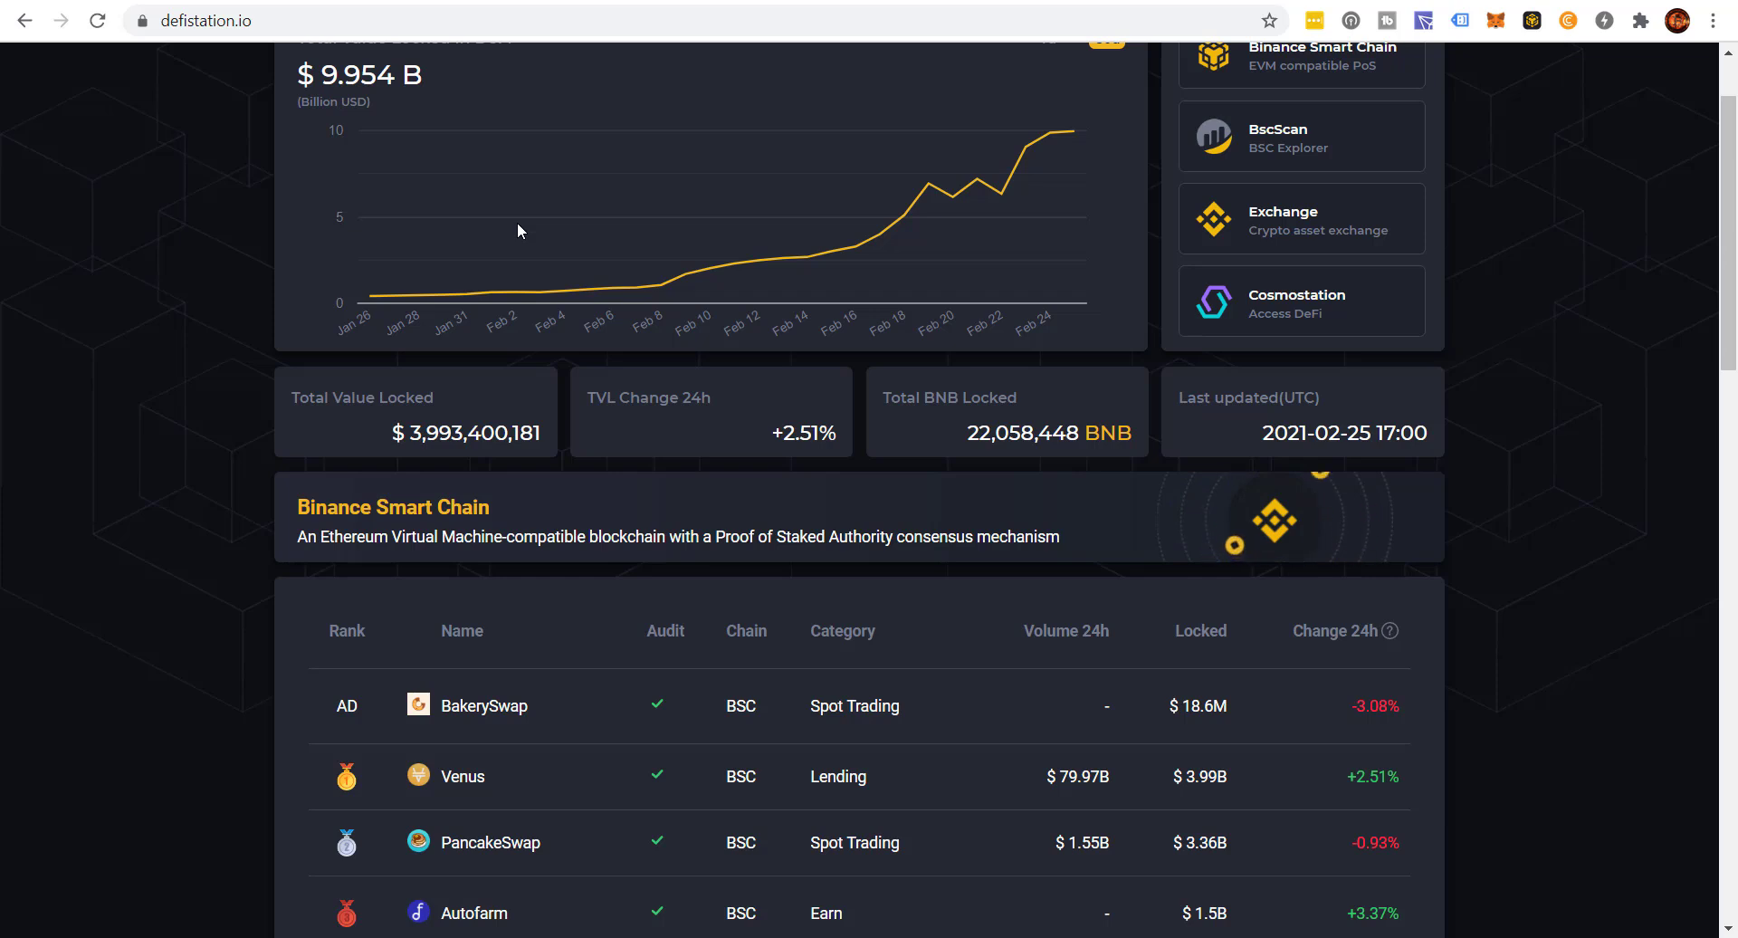
Step: Scroll through the DeFiStation project rankings led by Venus
{"action": "scroll", "coordinate": [517, 224], "scroll_direction": "up", "scroll_amount": 2}
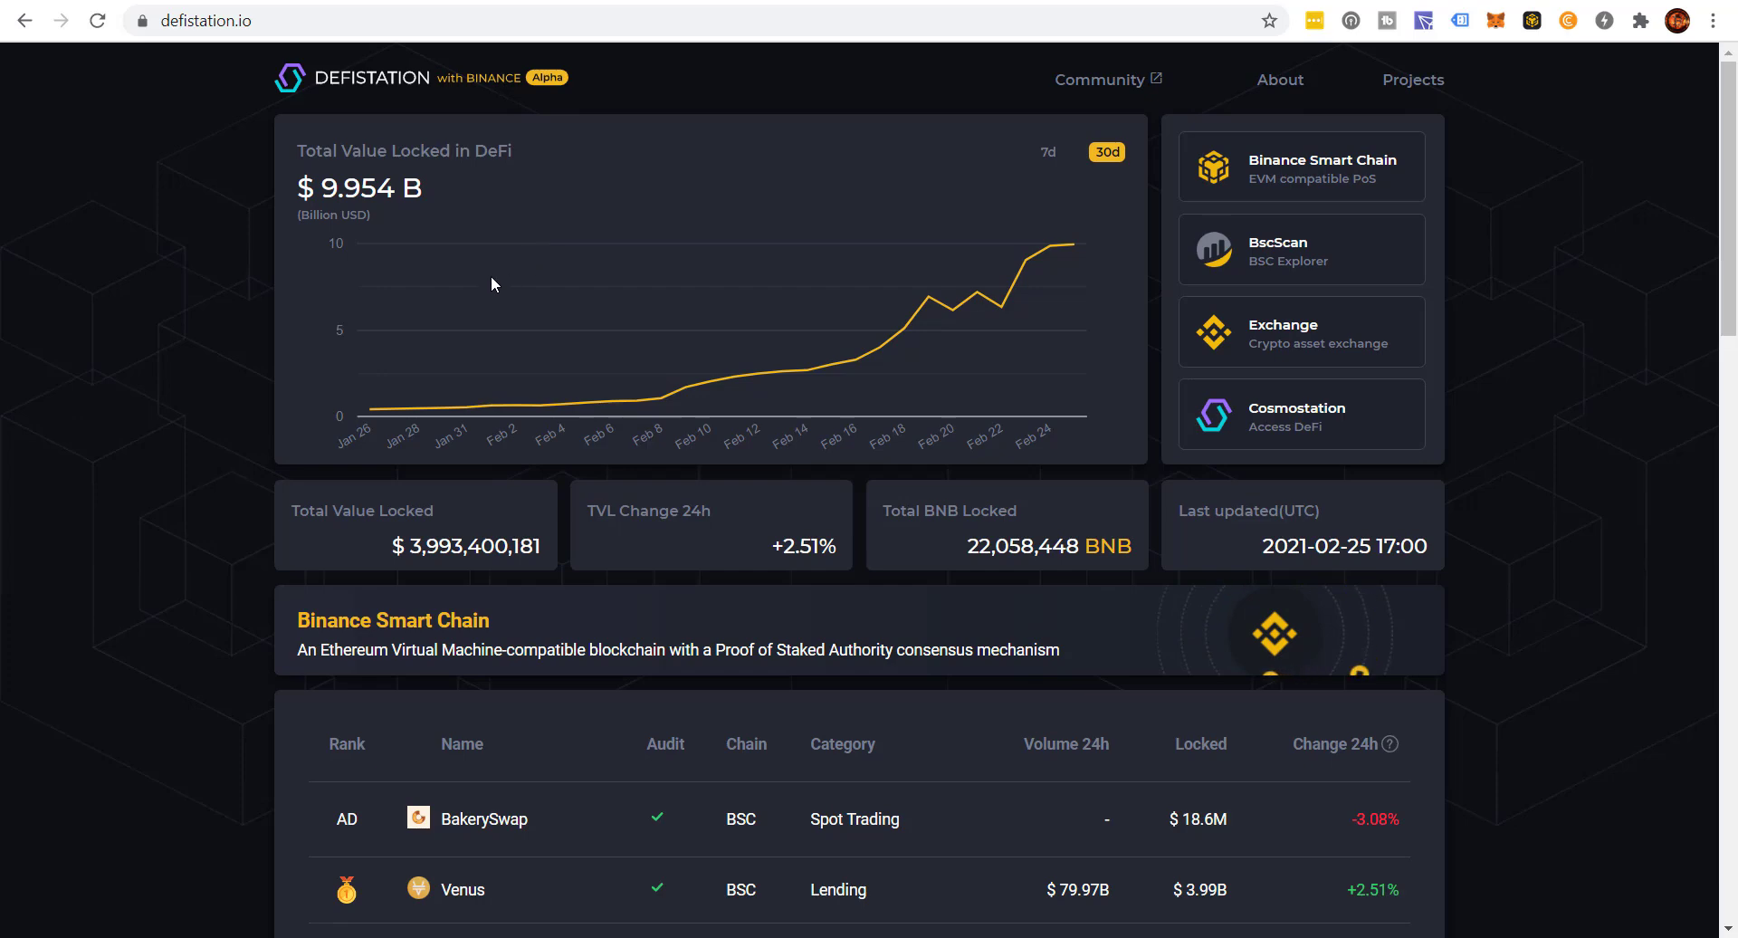
{"action": "scroll", "coordinate": [263, 268], "scroll_direction": "down", "scroll_amount": 5}
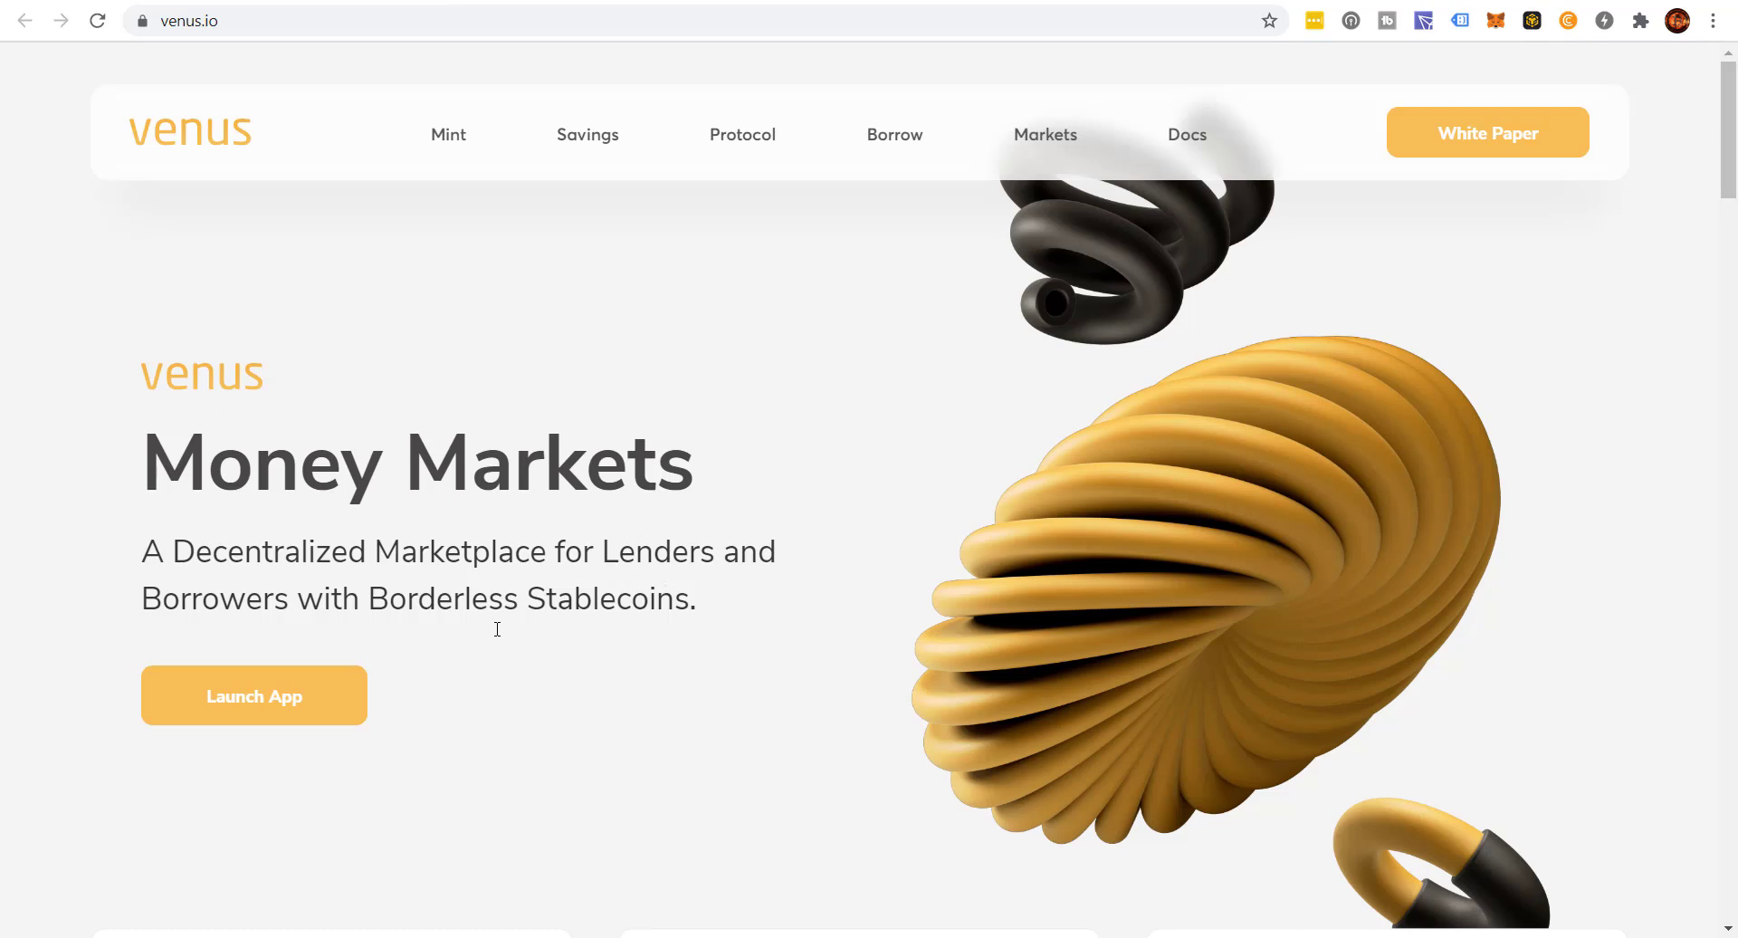
{"action": "scroll", "coordinate": [497, 631], "scroll_direction": "down", "scroll_amount": 6}
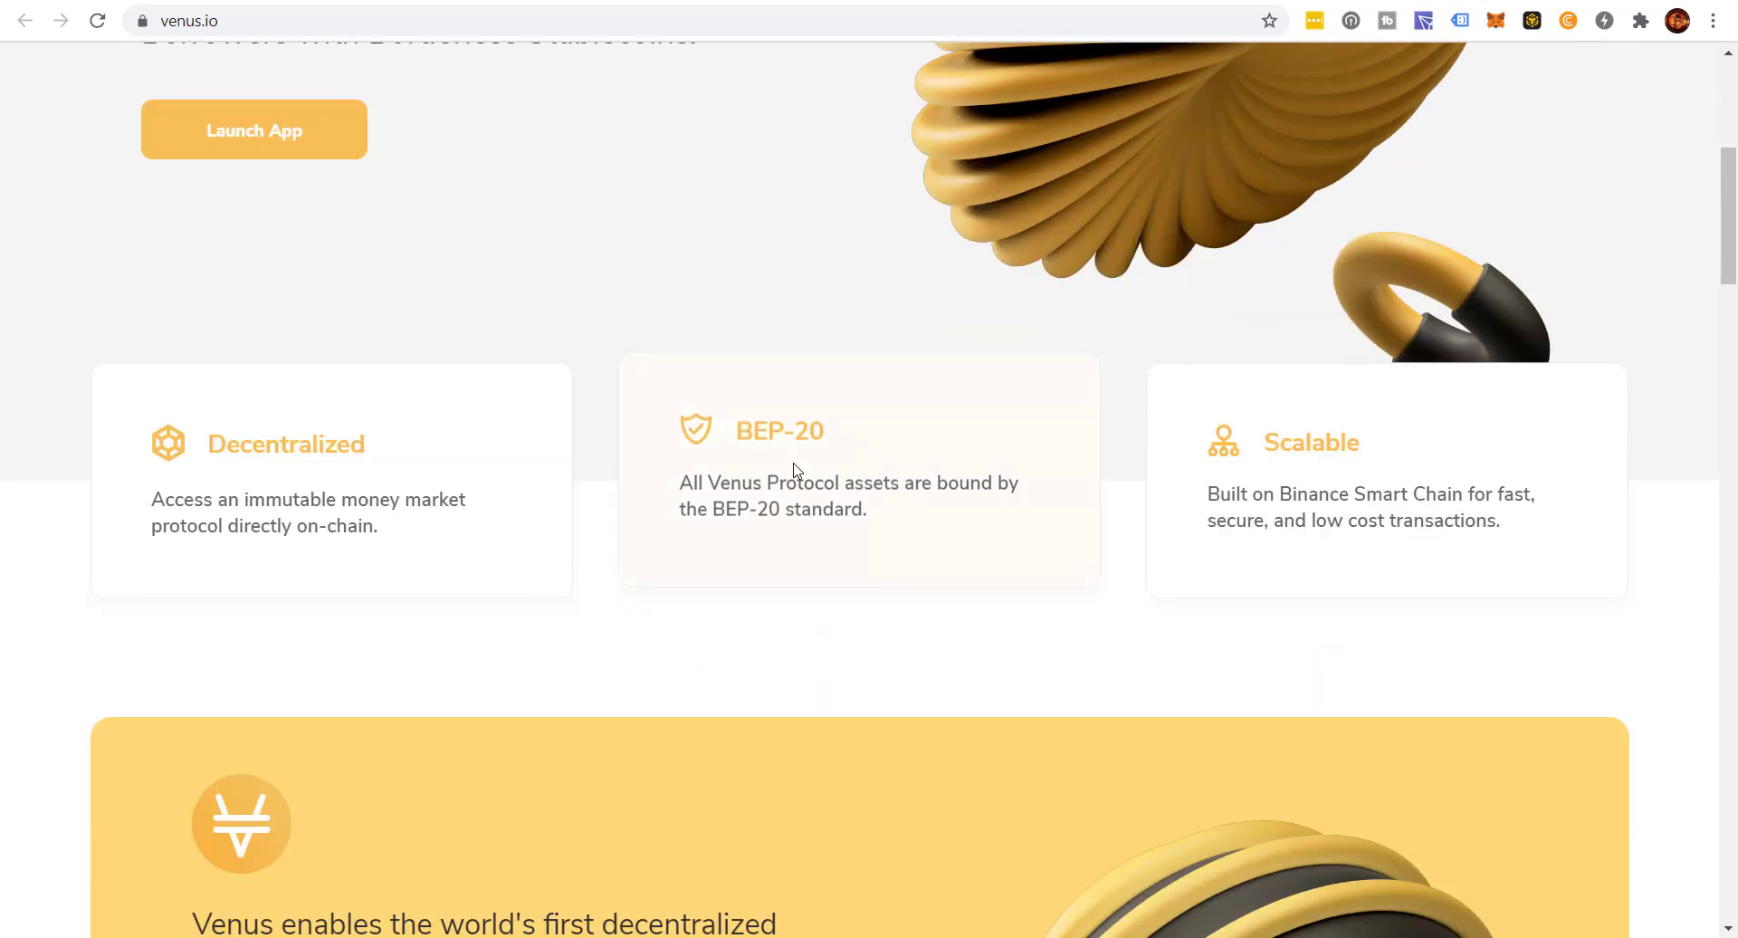
{"action": "scroll", "coordinate": [534, 548], "scroll_direction": "up", "scroll_amount": 6}
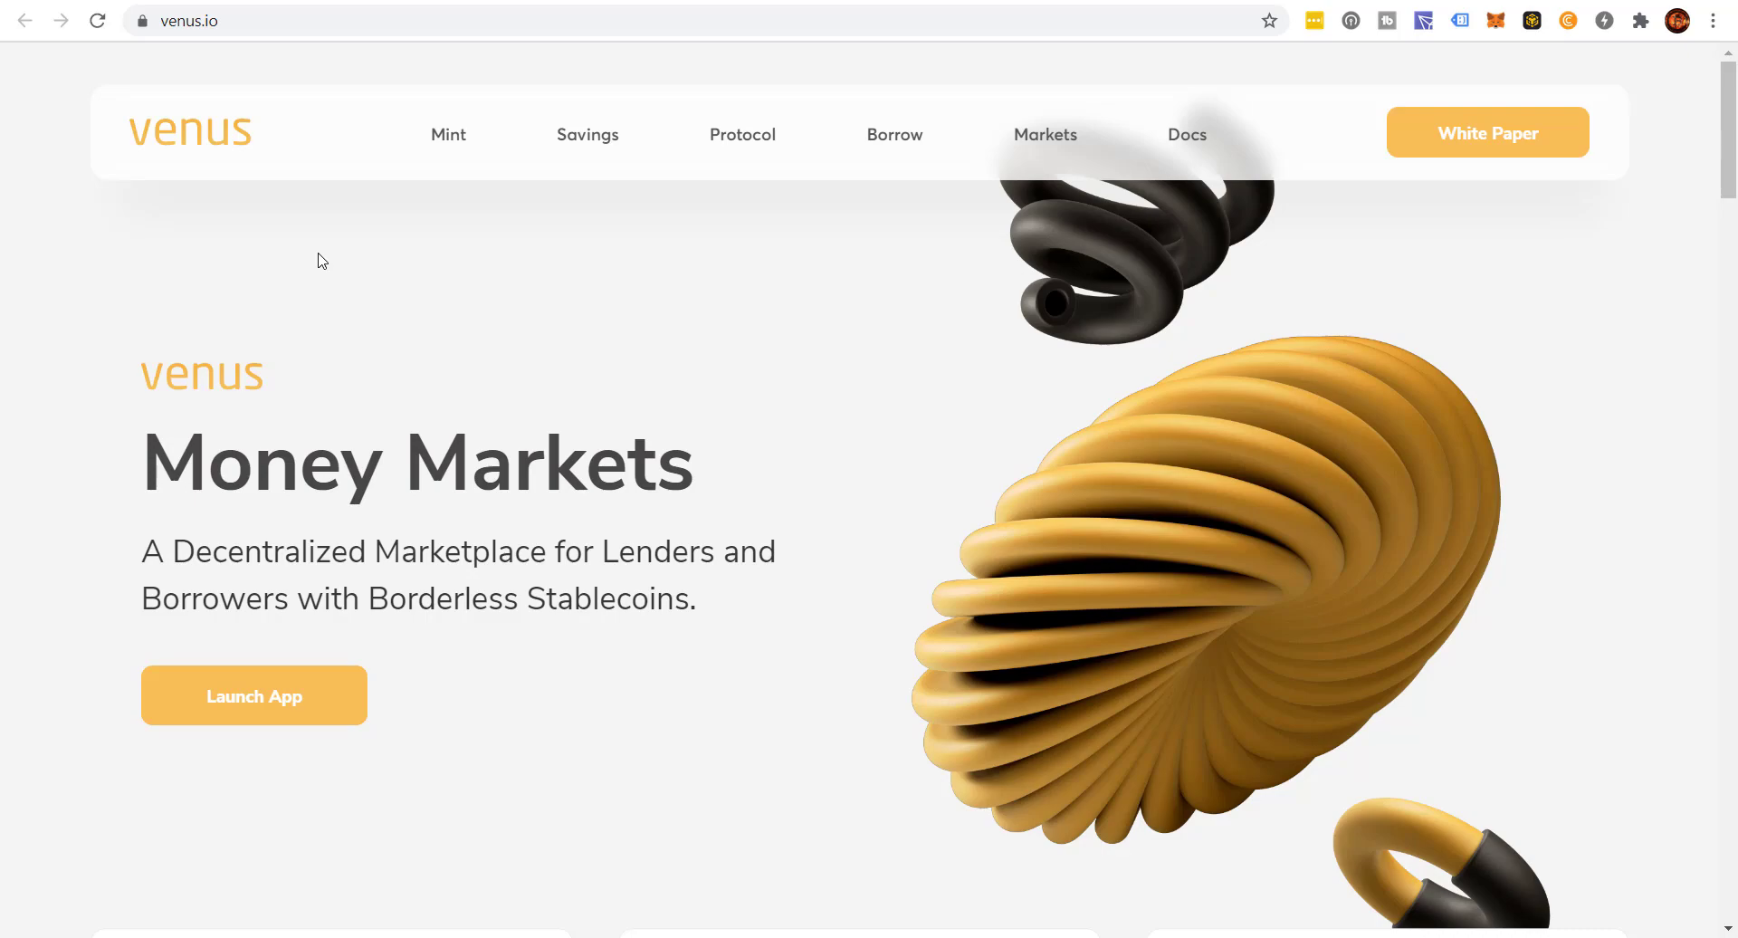
Step: Launch the Venus app dashboard and review its $0 supply and borrow balances
{"action": "left_click", "coordinate": [287, 703]}
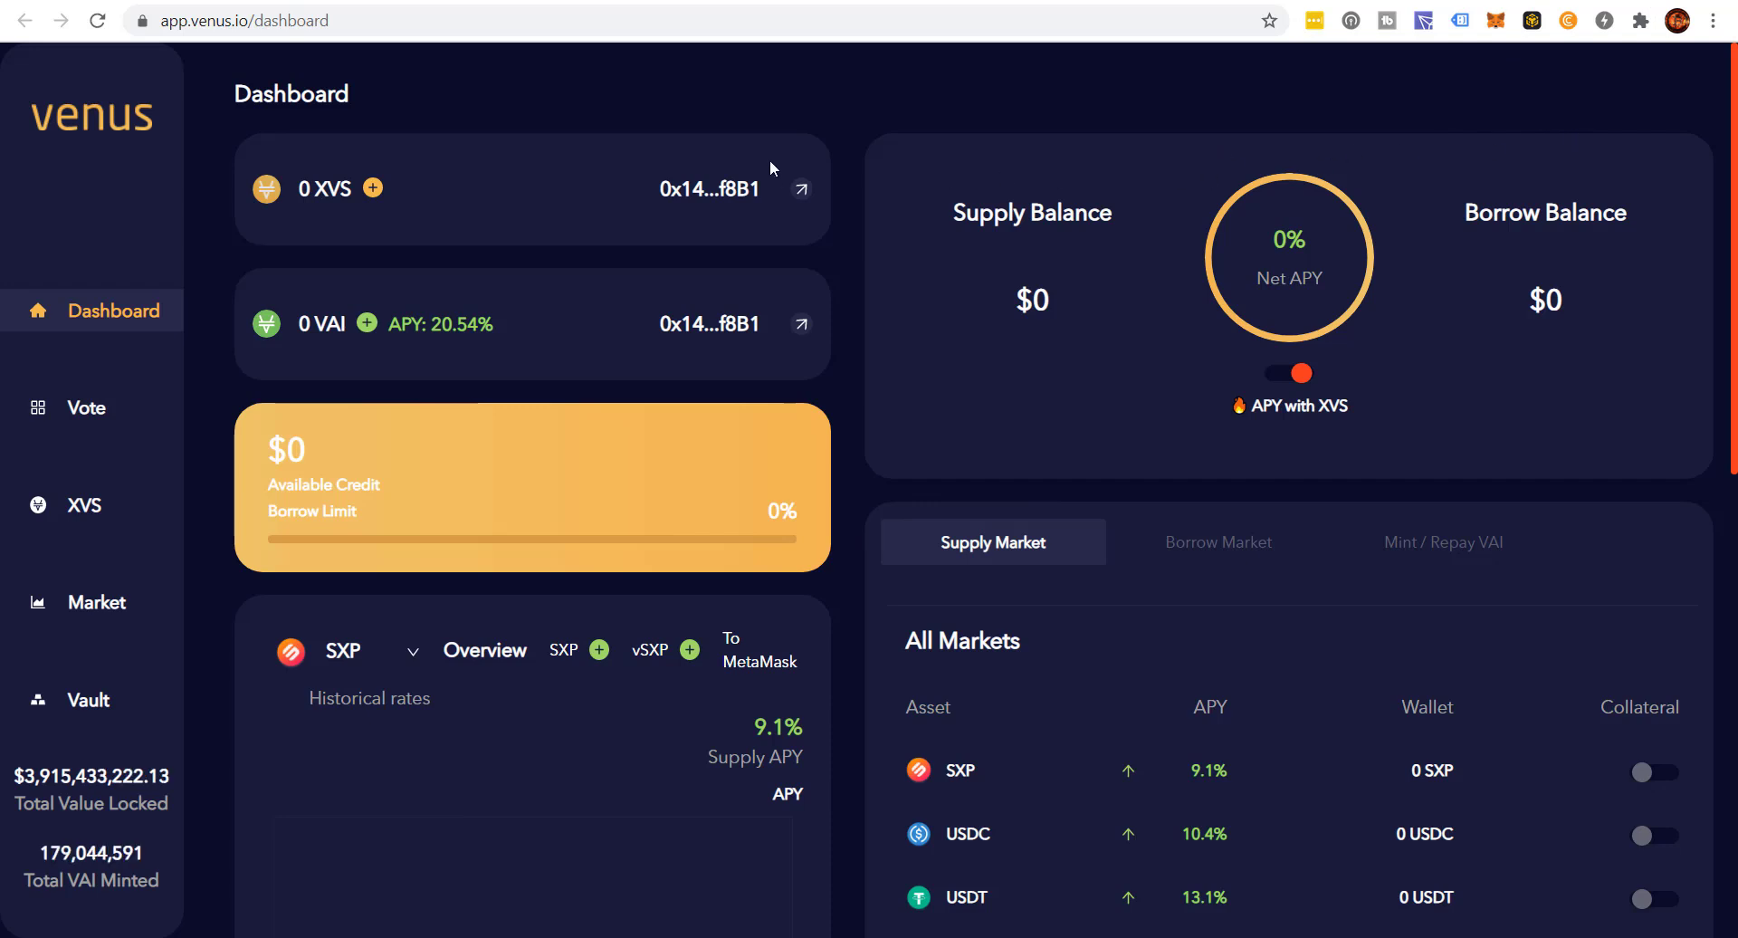
{"action": "scroll", "coordinate": [833, 147], "scroll_direction": "down", "scroll_amount": 4}
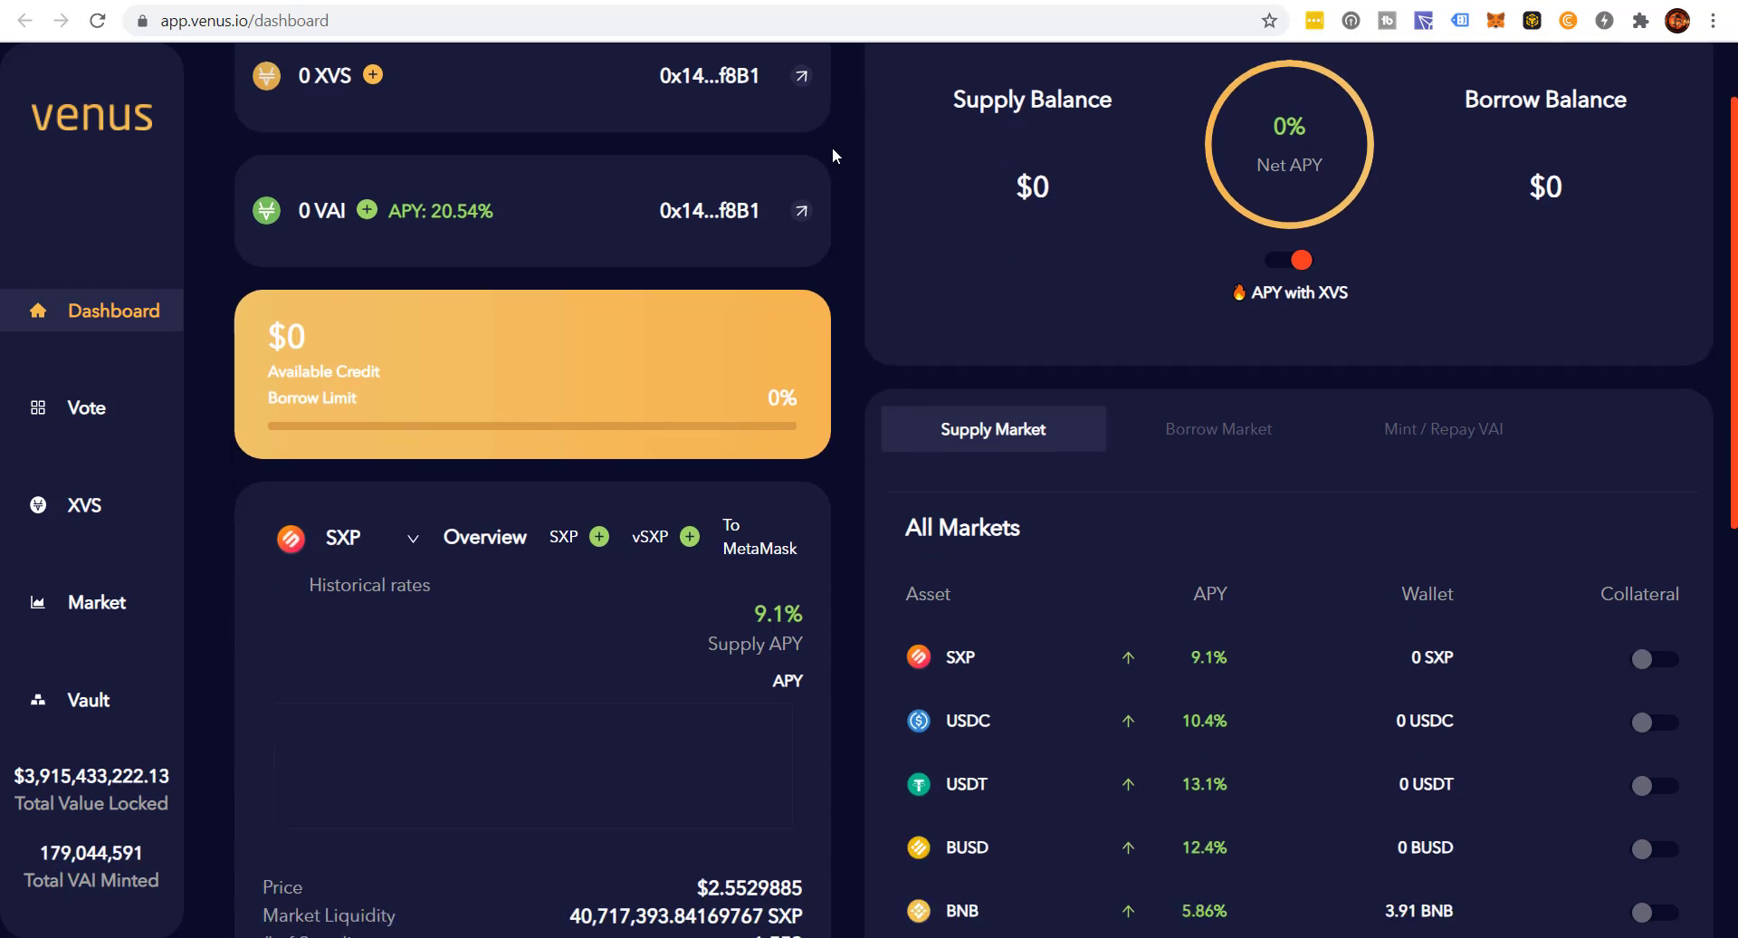
{"action": "scroll", "coordinate": [833, 146], "scroll_direction": "down", "scroll_amount": 3}
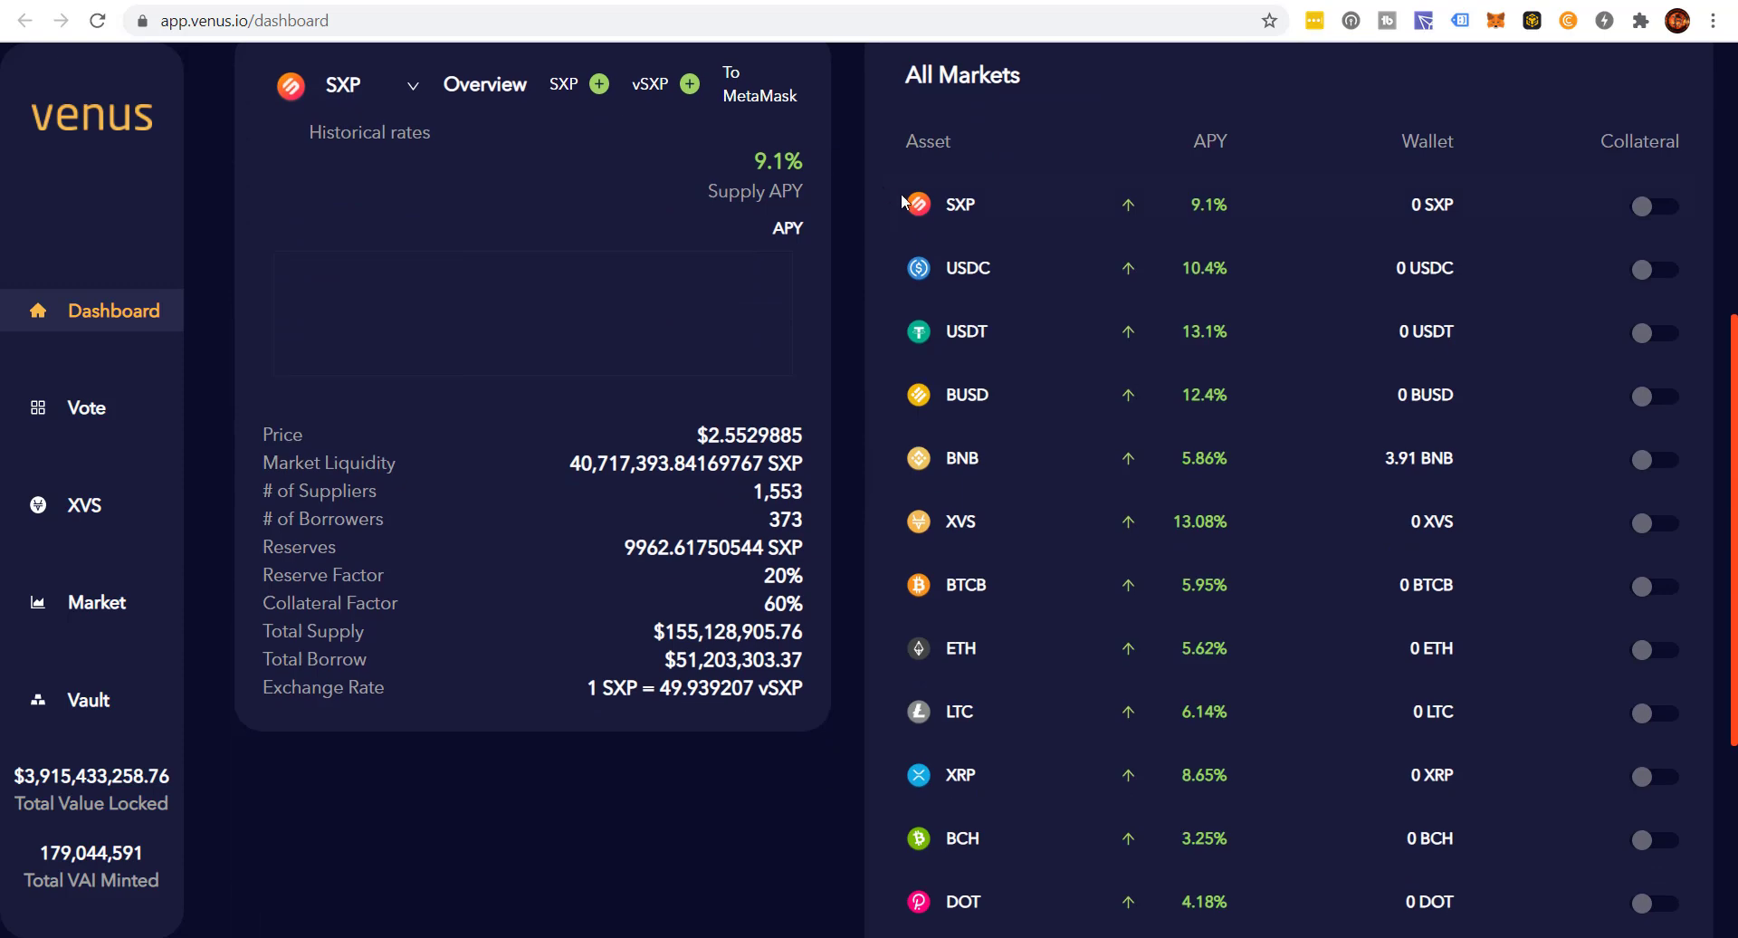
{"action": "scroll", "coordinate": [983, 743], "scroll_direction": "up", "scroll_amount": 5}
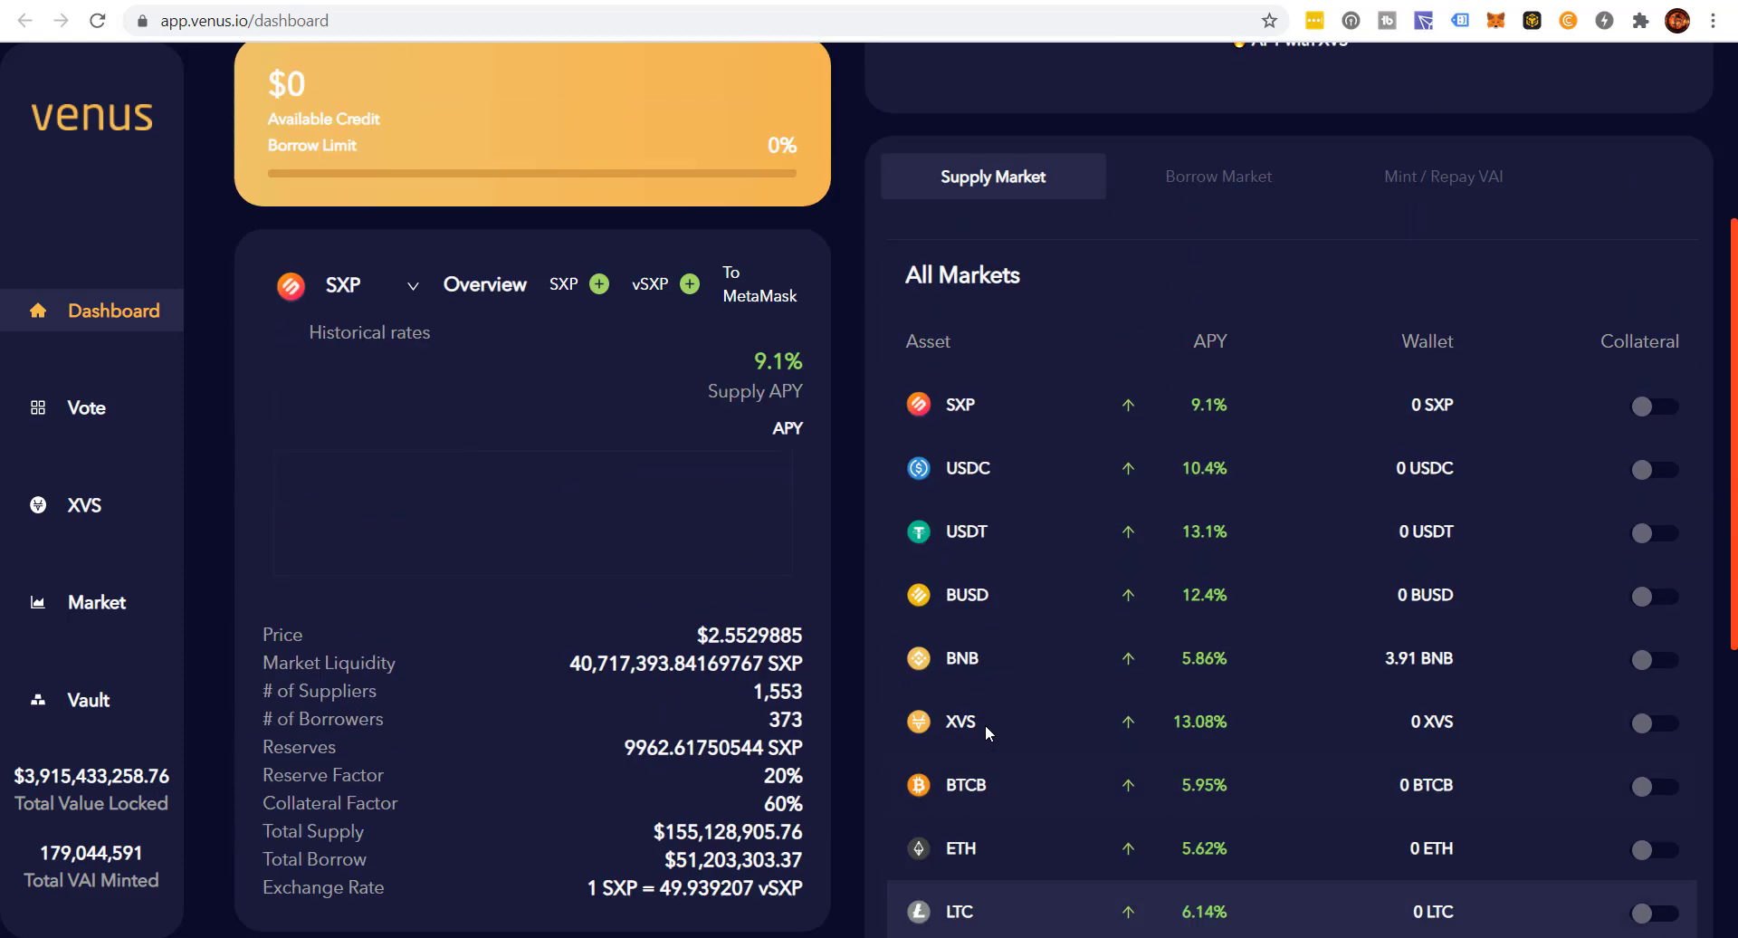
{"action": "scroll", "coordinate": [1168, 751], "scroll_direction": "down", "scroll_amount": 3}
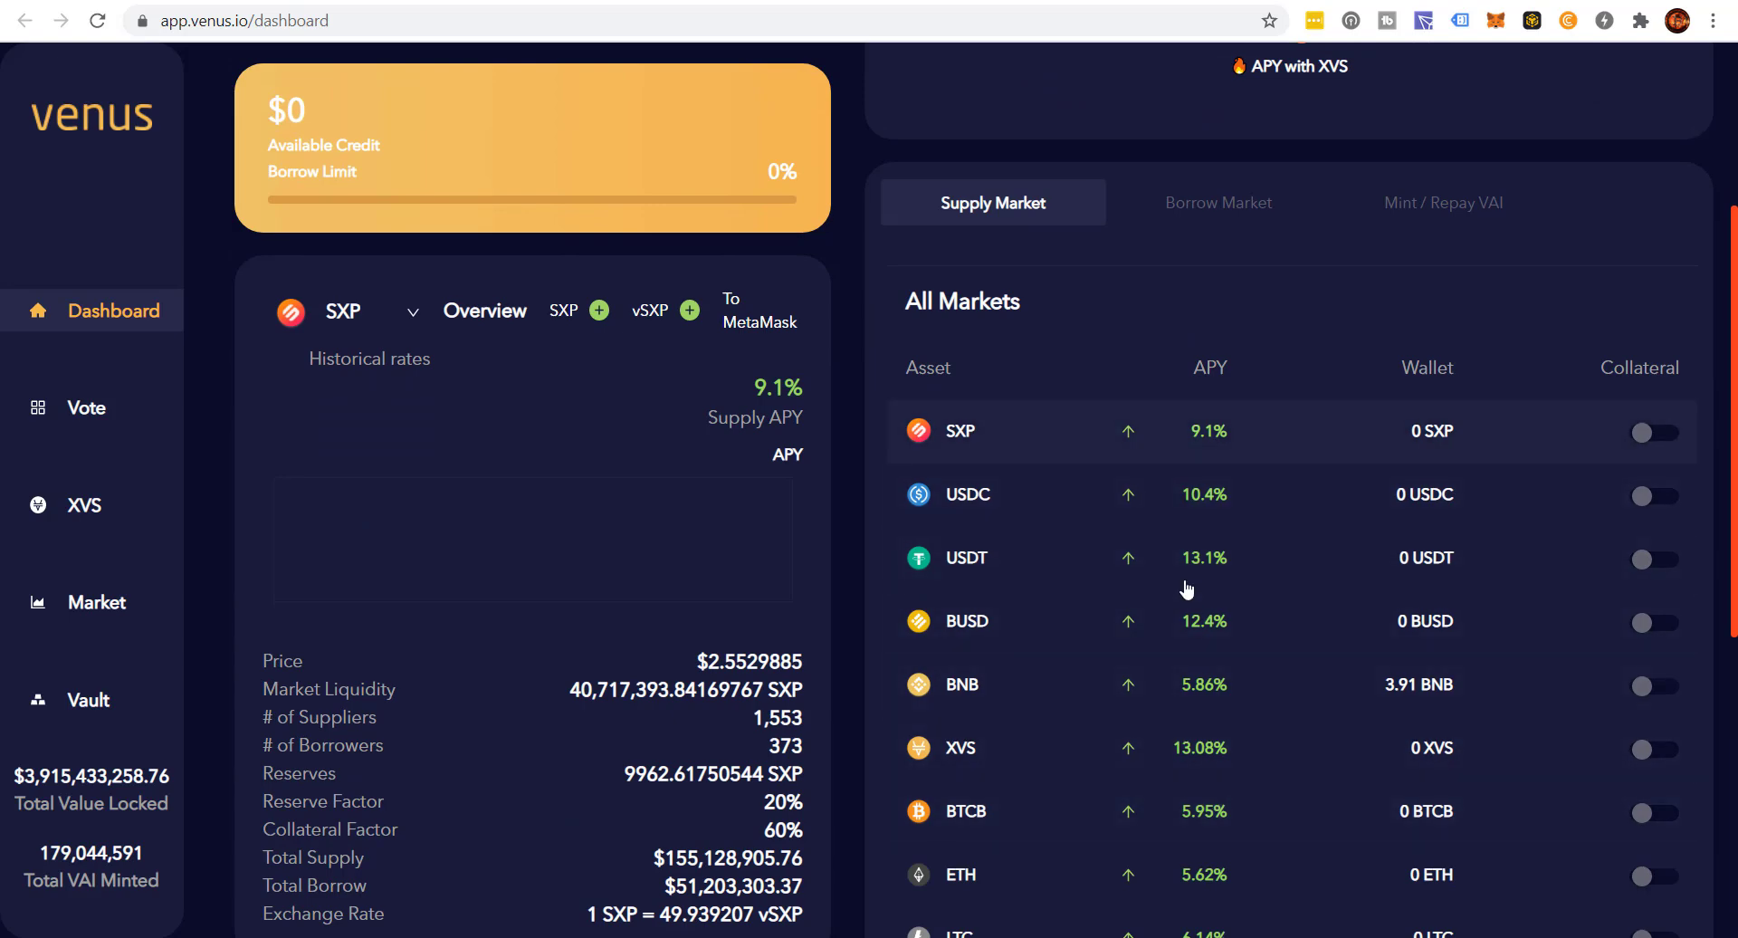
{"action": "scroll", "coordinate": [1192, 598], "scroll_direction": "up", "scroll_amount": 4}
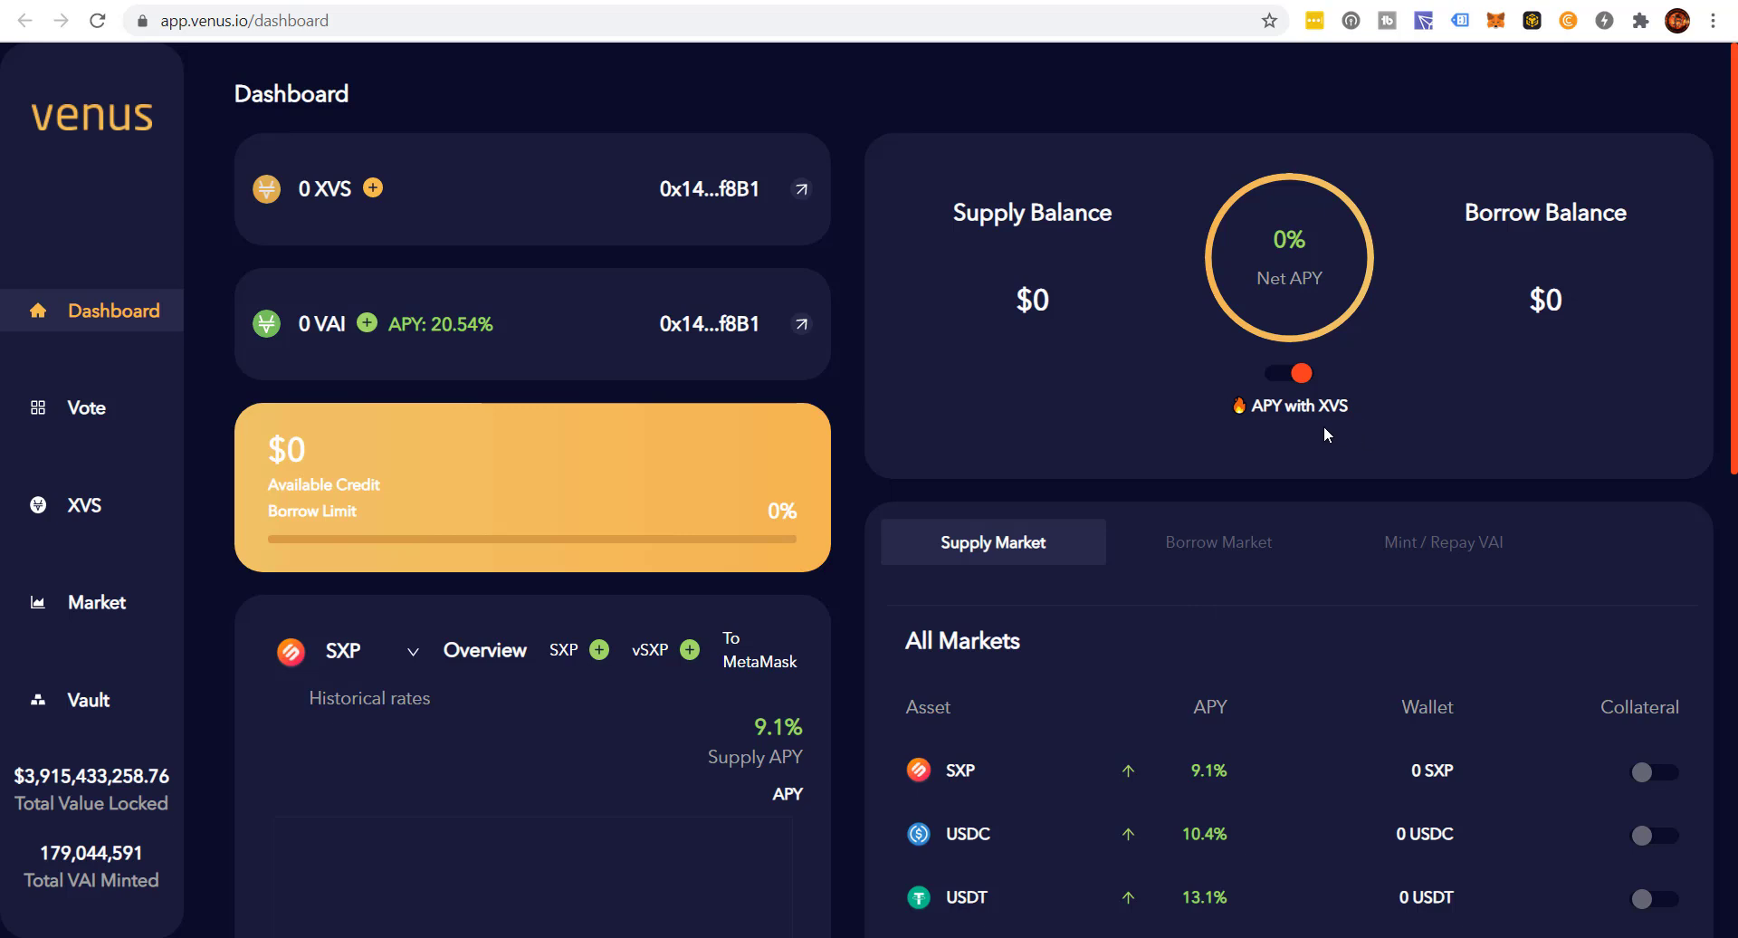
Step: Switch APY with XVS off and back on to compare market APY figures
{"action": "left_click", "coordinate": [1305, 376]}
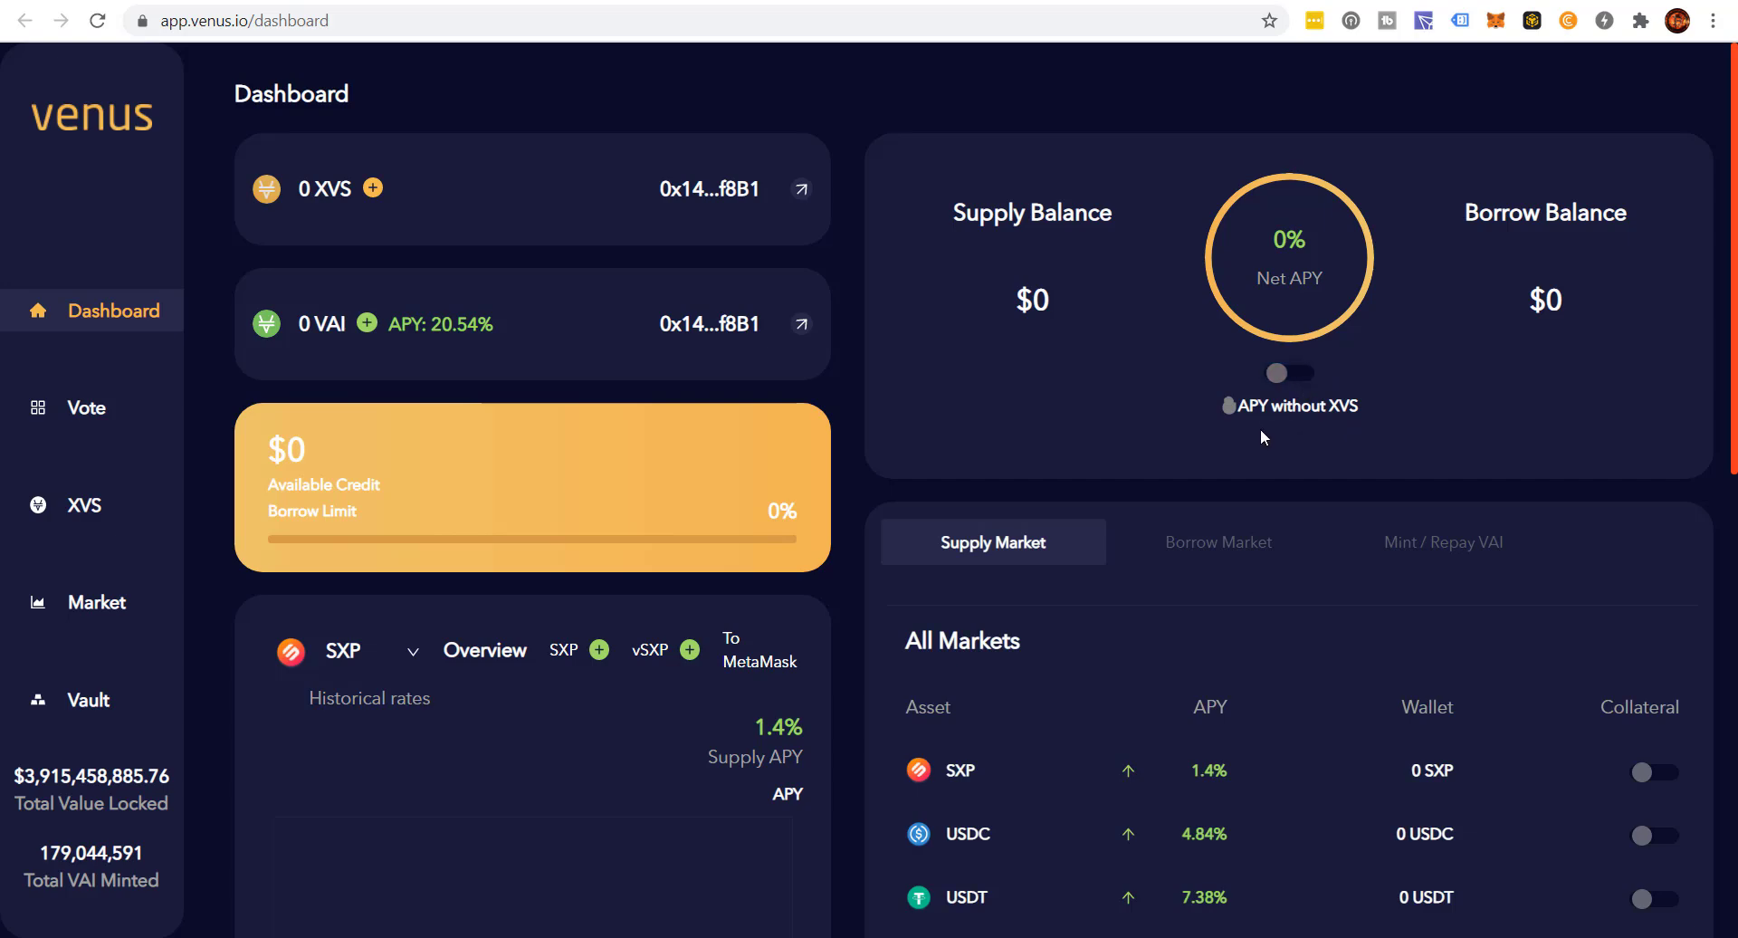
{"action": "scroll", "coordinate": [1255, 475], "scroll_direction": "down", "scroll_amount": 6}
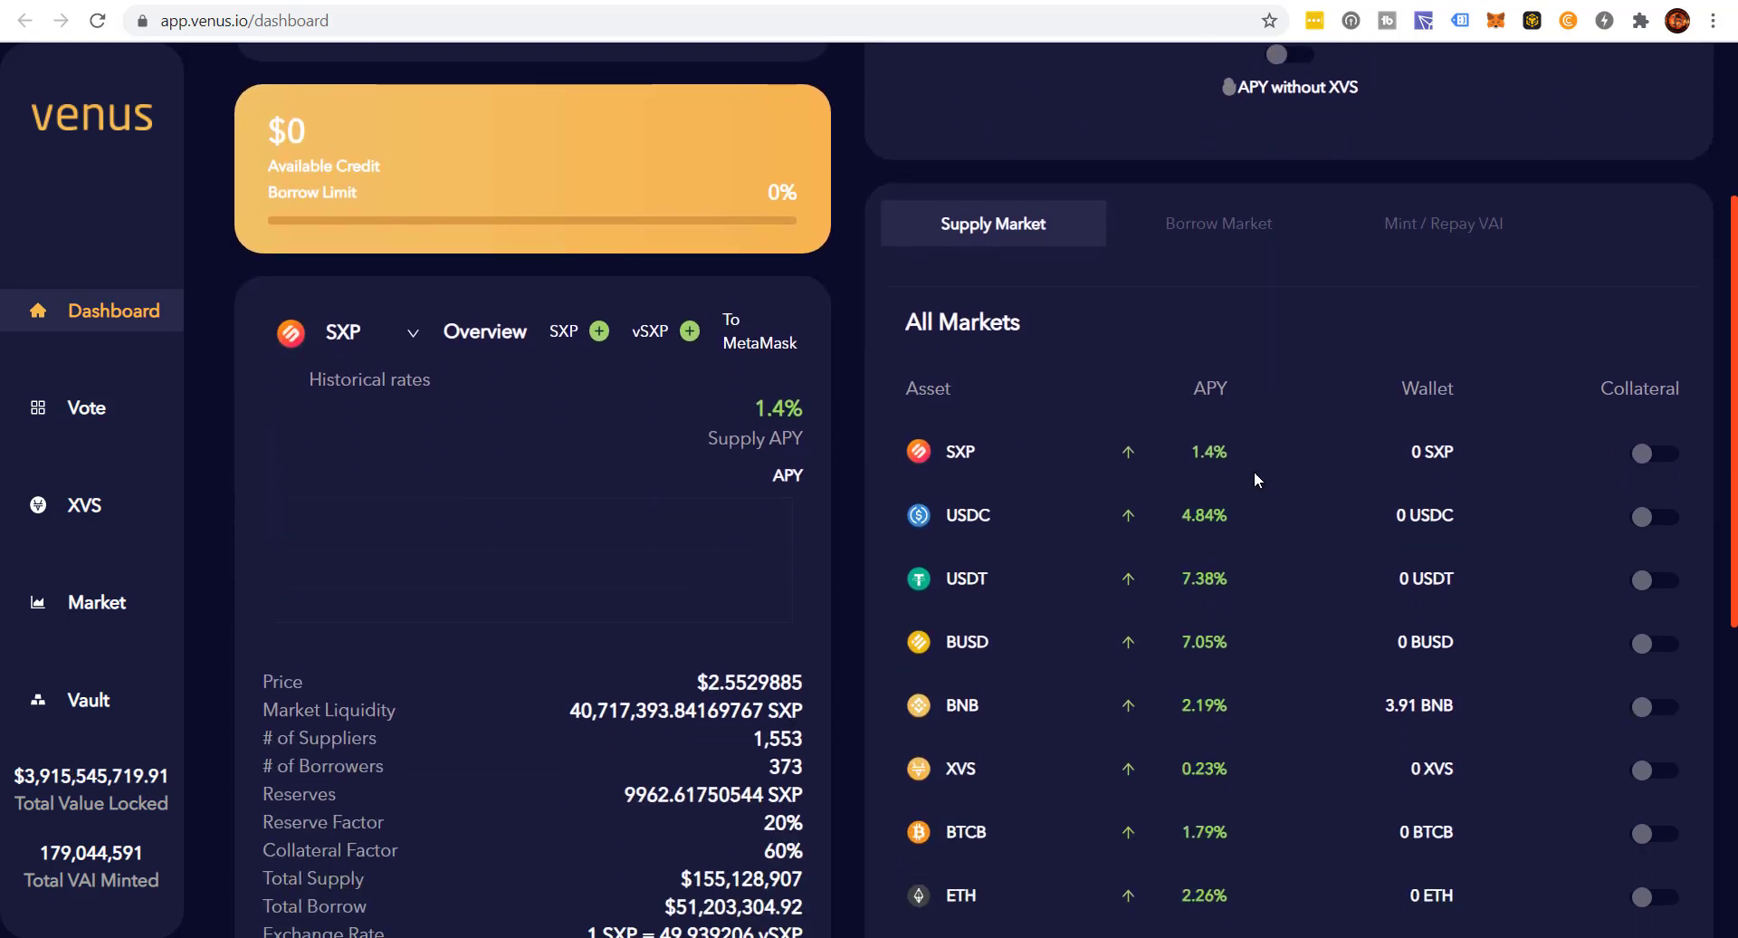
{"action": "scroll", "coordinate": [1148, 508], "scroll_direction": "up", "scroll_amount": 5}
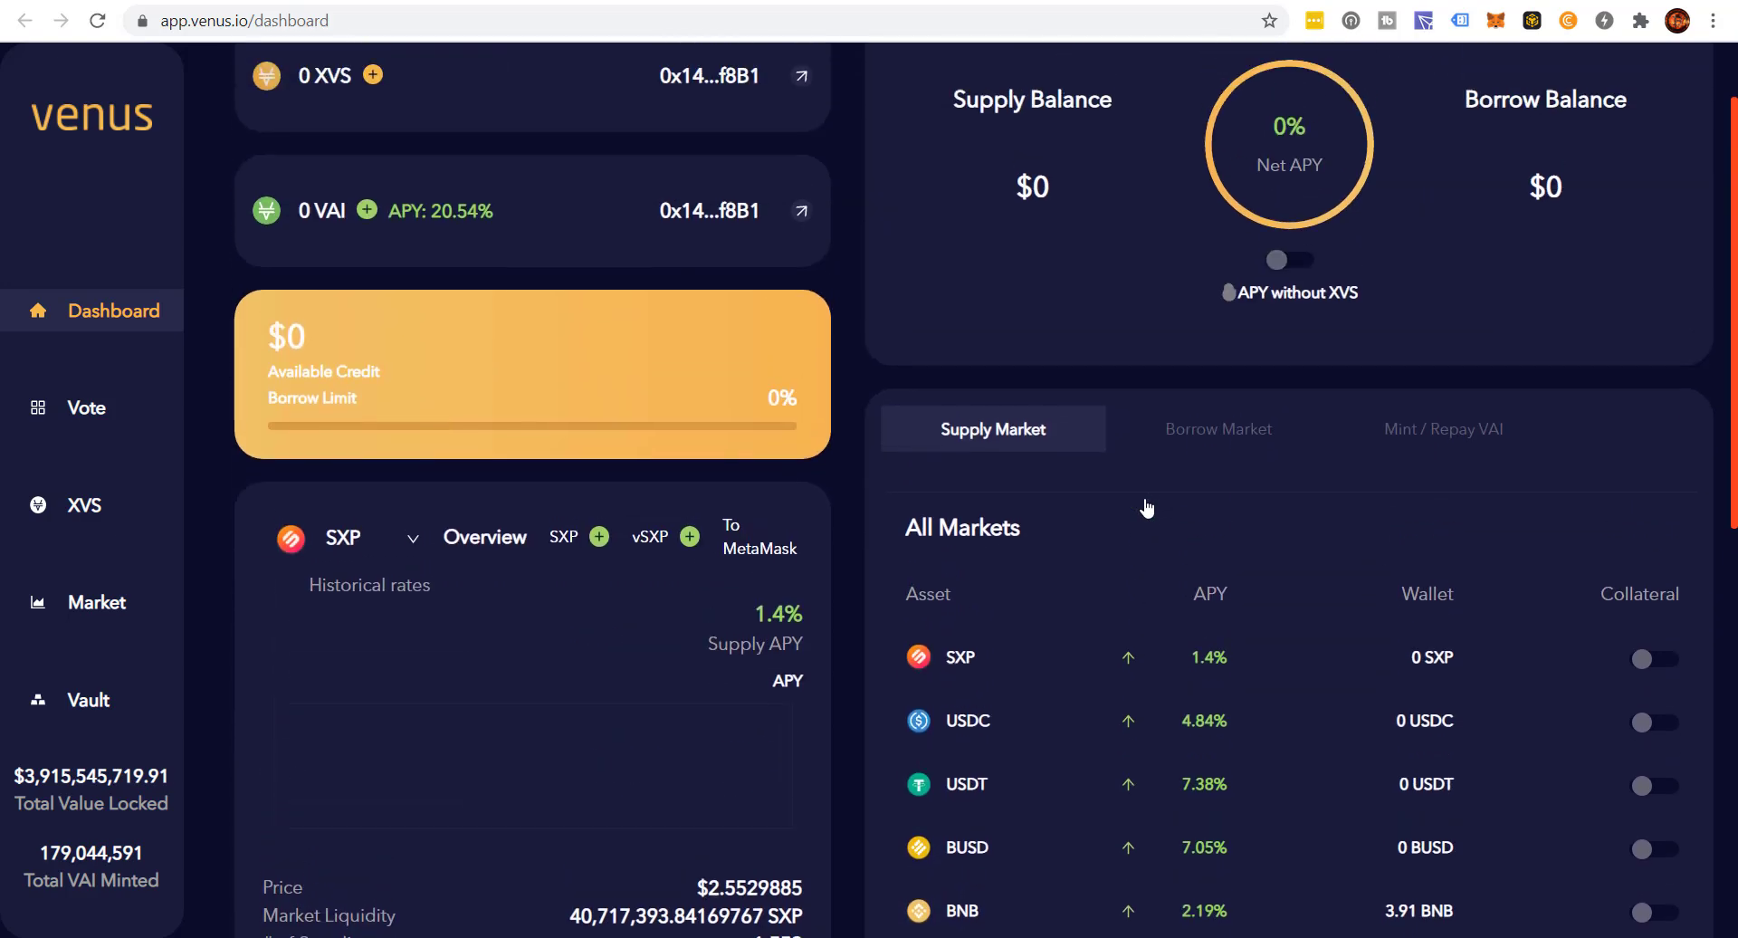
{"action": "left_click", "coordinate": [1286, 262]}
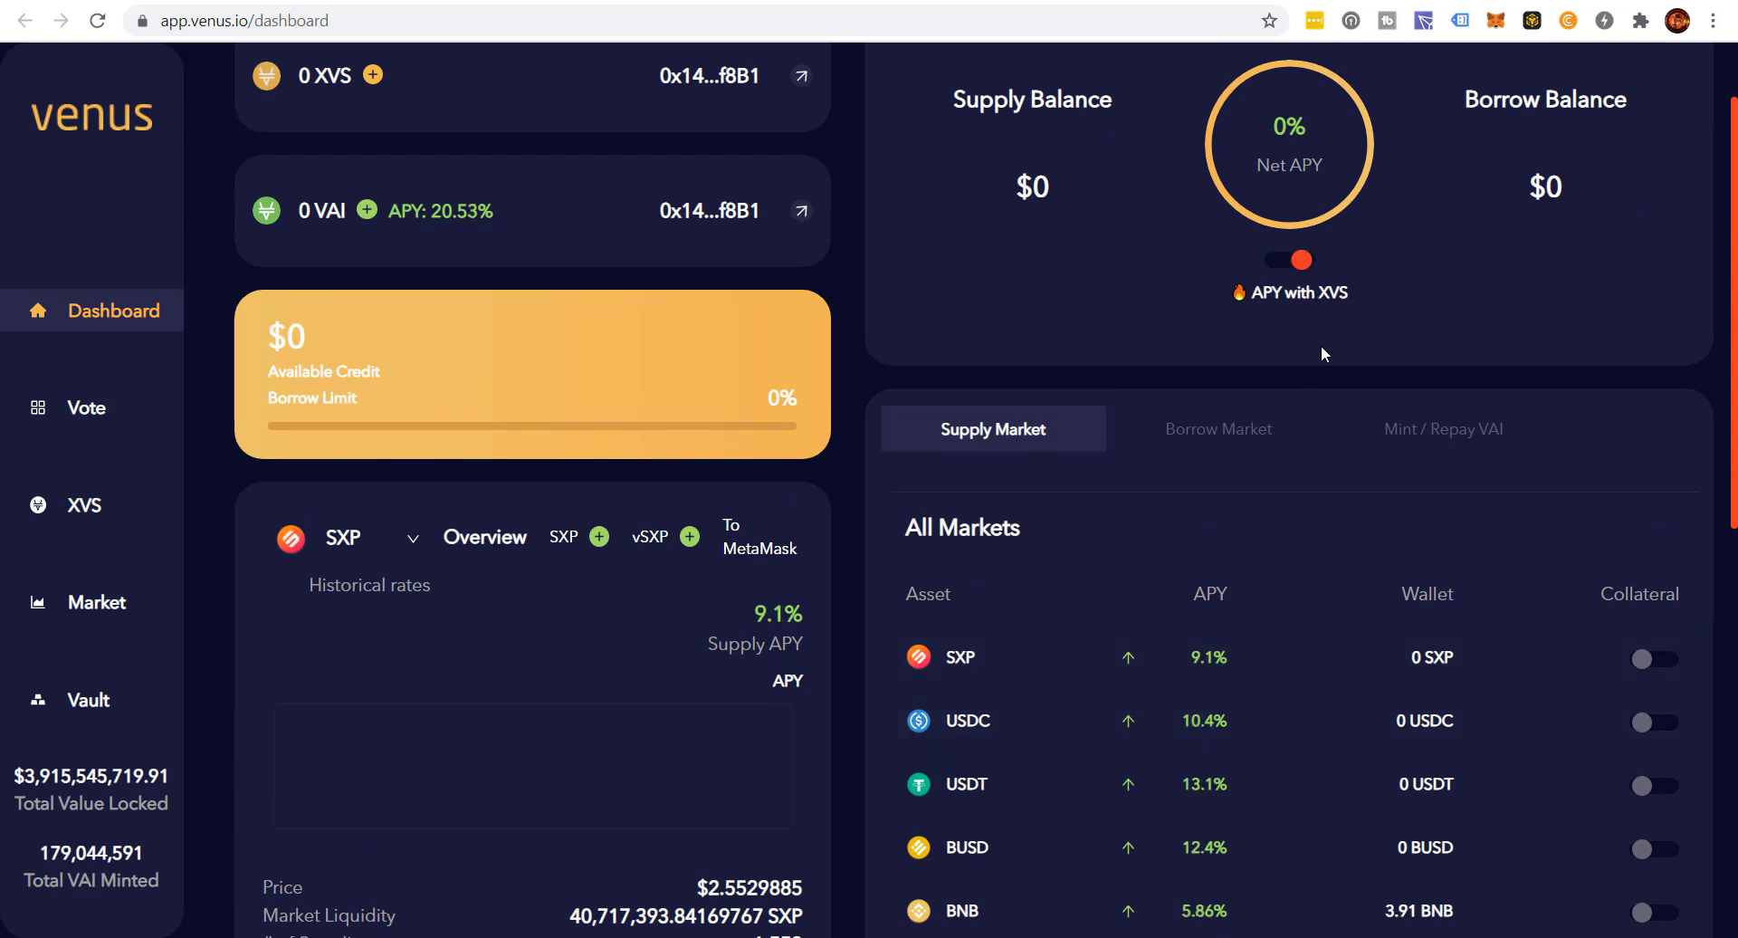
{"action": "scroll", "coordinate": [1251, 507], "scroll_direction": "down", "scroll_amount": 3}
{"action": "scroll", "coordinate": [1251, 507], "scroll_direction": "up", "scroll_amount": 3}
{"action": "scroll", "coordinate": [1251, 511], "scroll_direction": "down", "scroll_amount": 3}
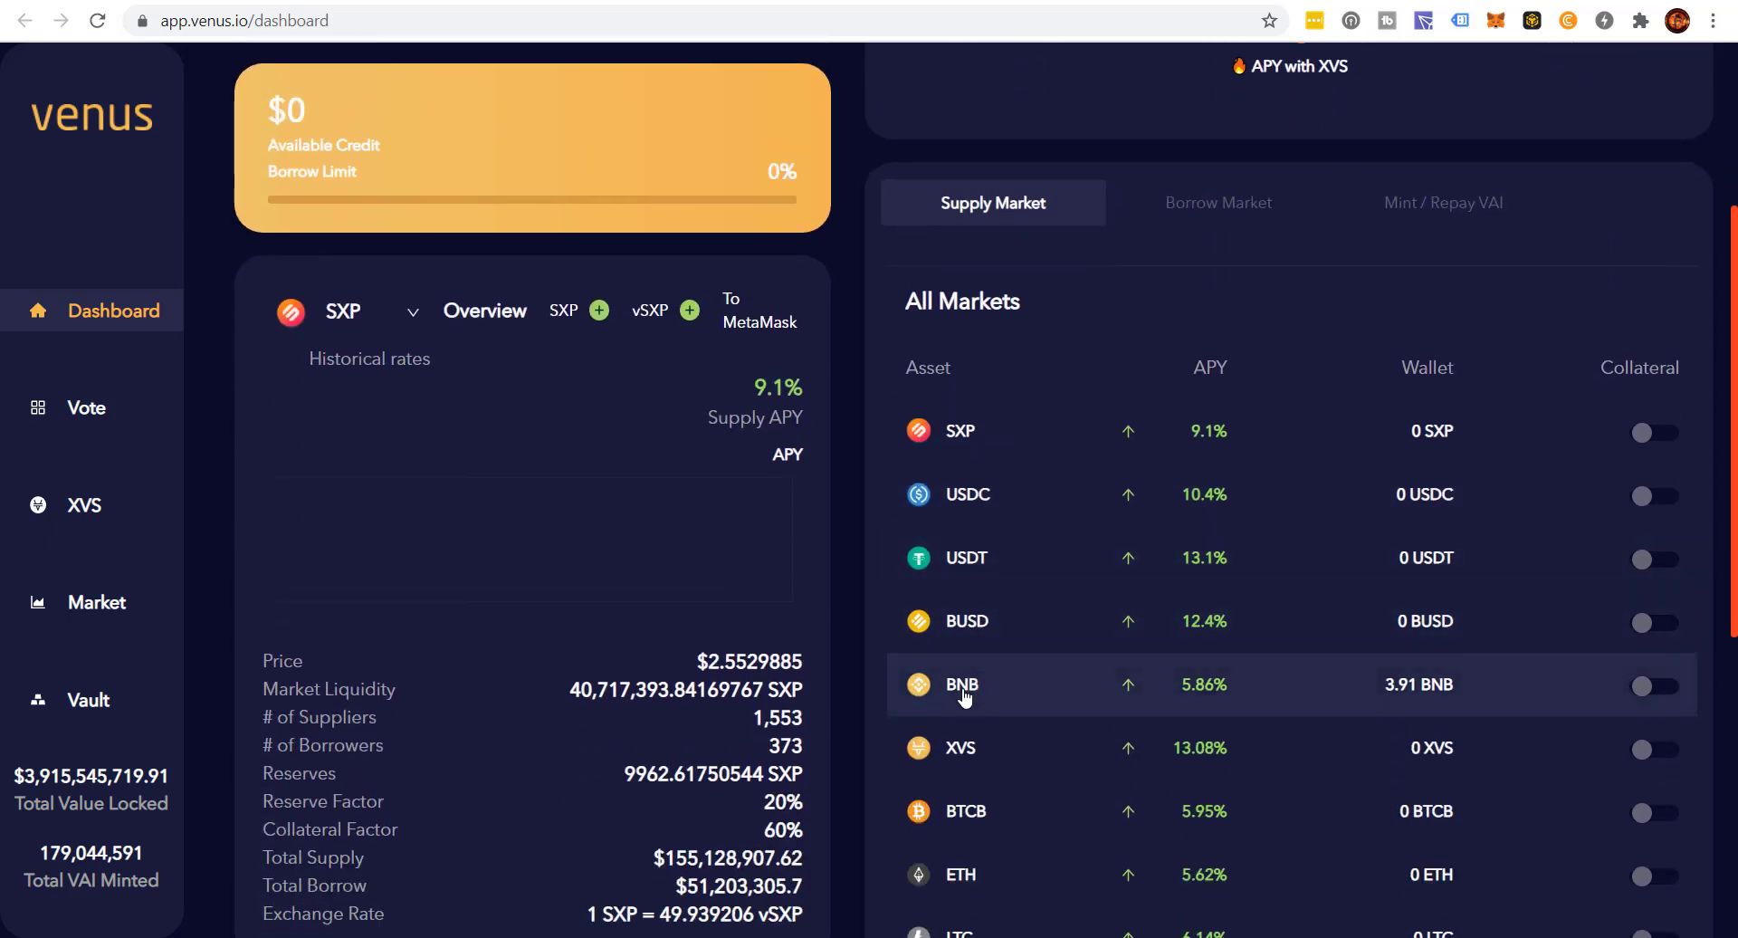
{"action": "scroll", "coordinate": [1302, 382], "scroll_direction": "up", "scroll_amount": 3}
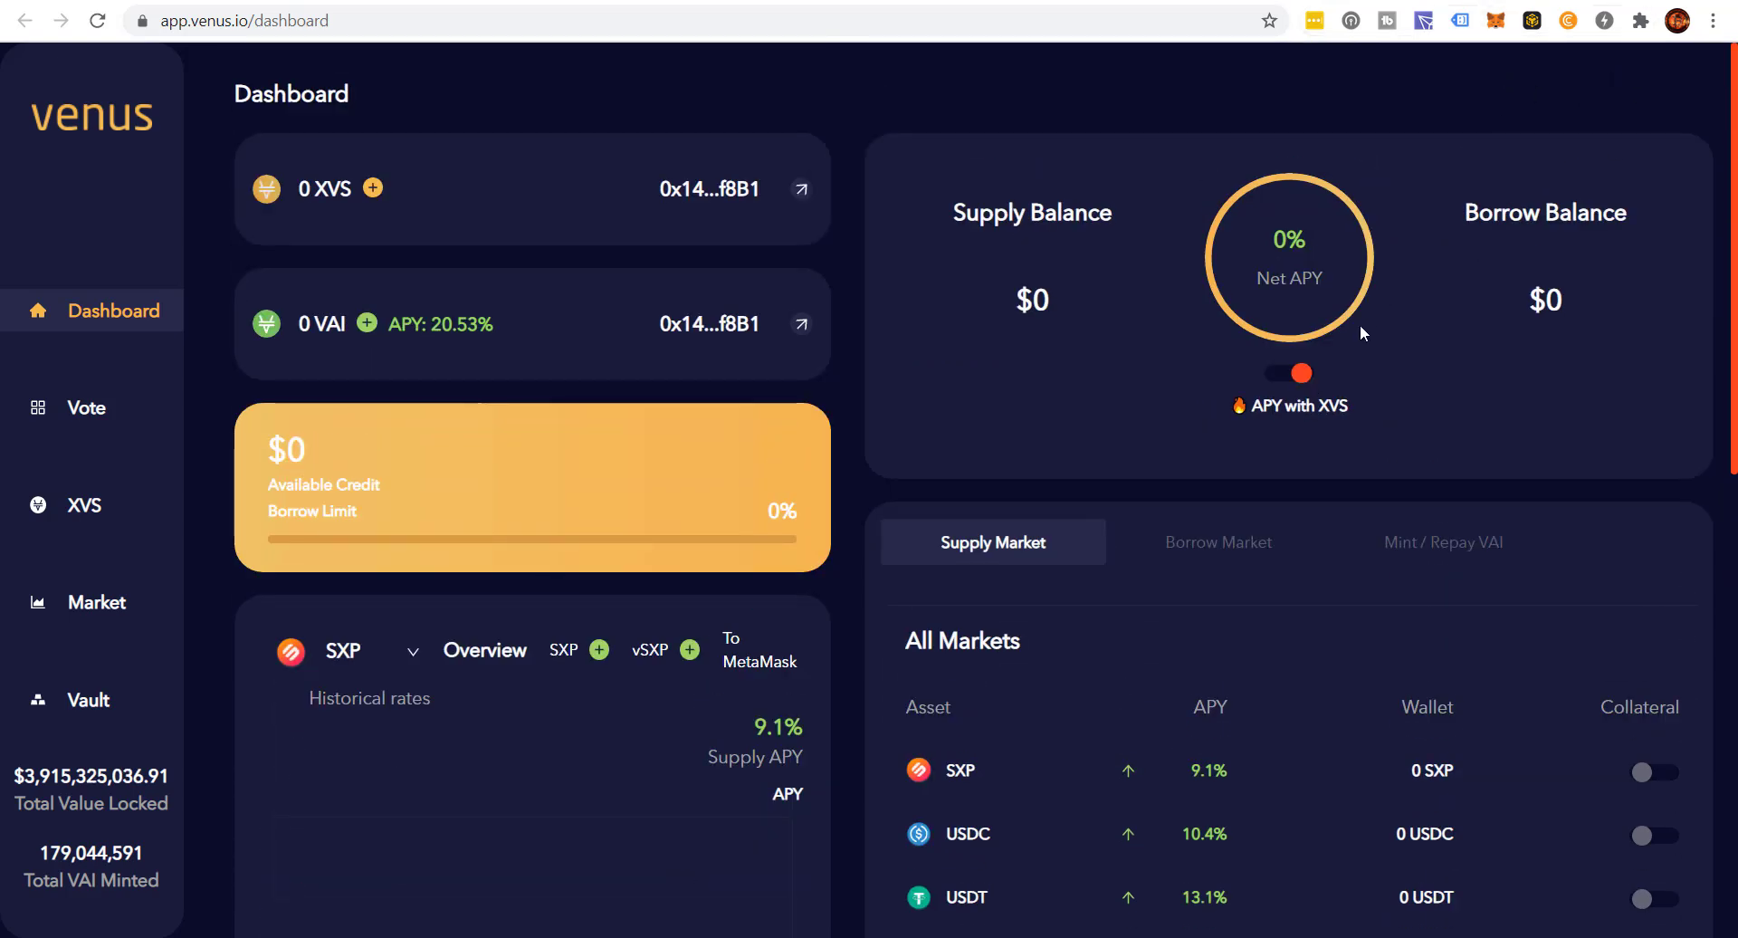
{"action": "scroll", "coordinate": [1360, 324], "scroll_direction": "down", "scroll_amount": 3}
{"action": "scroll", "coordinate": [1360, 334], "scroll_direction": "down", "scroll_amount": 3}
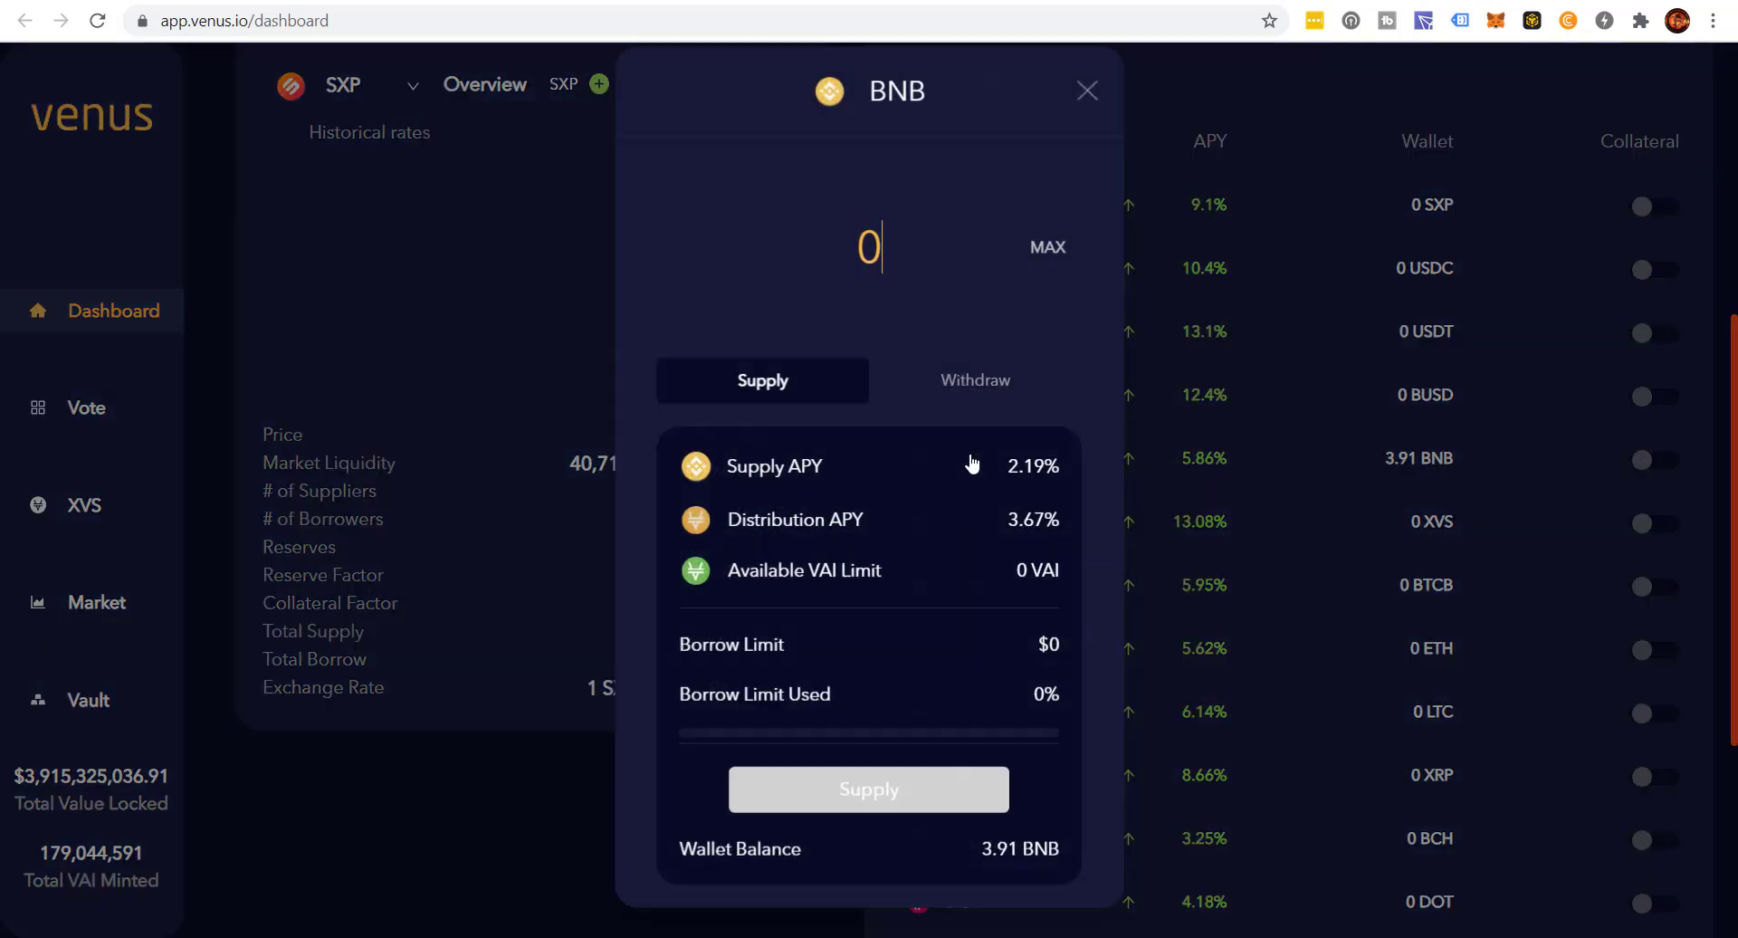
Step: Enter 3 in the BNB supply panel, submit it, and approve in MetaMask
{"action": "left_click", "coordinate": [973, 461]}
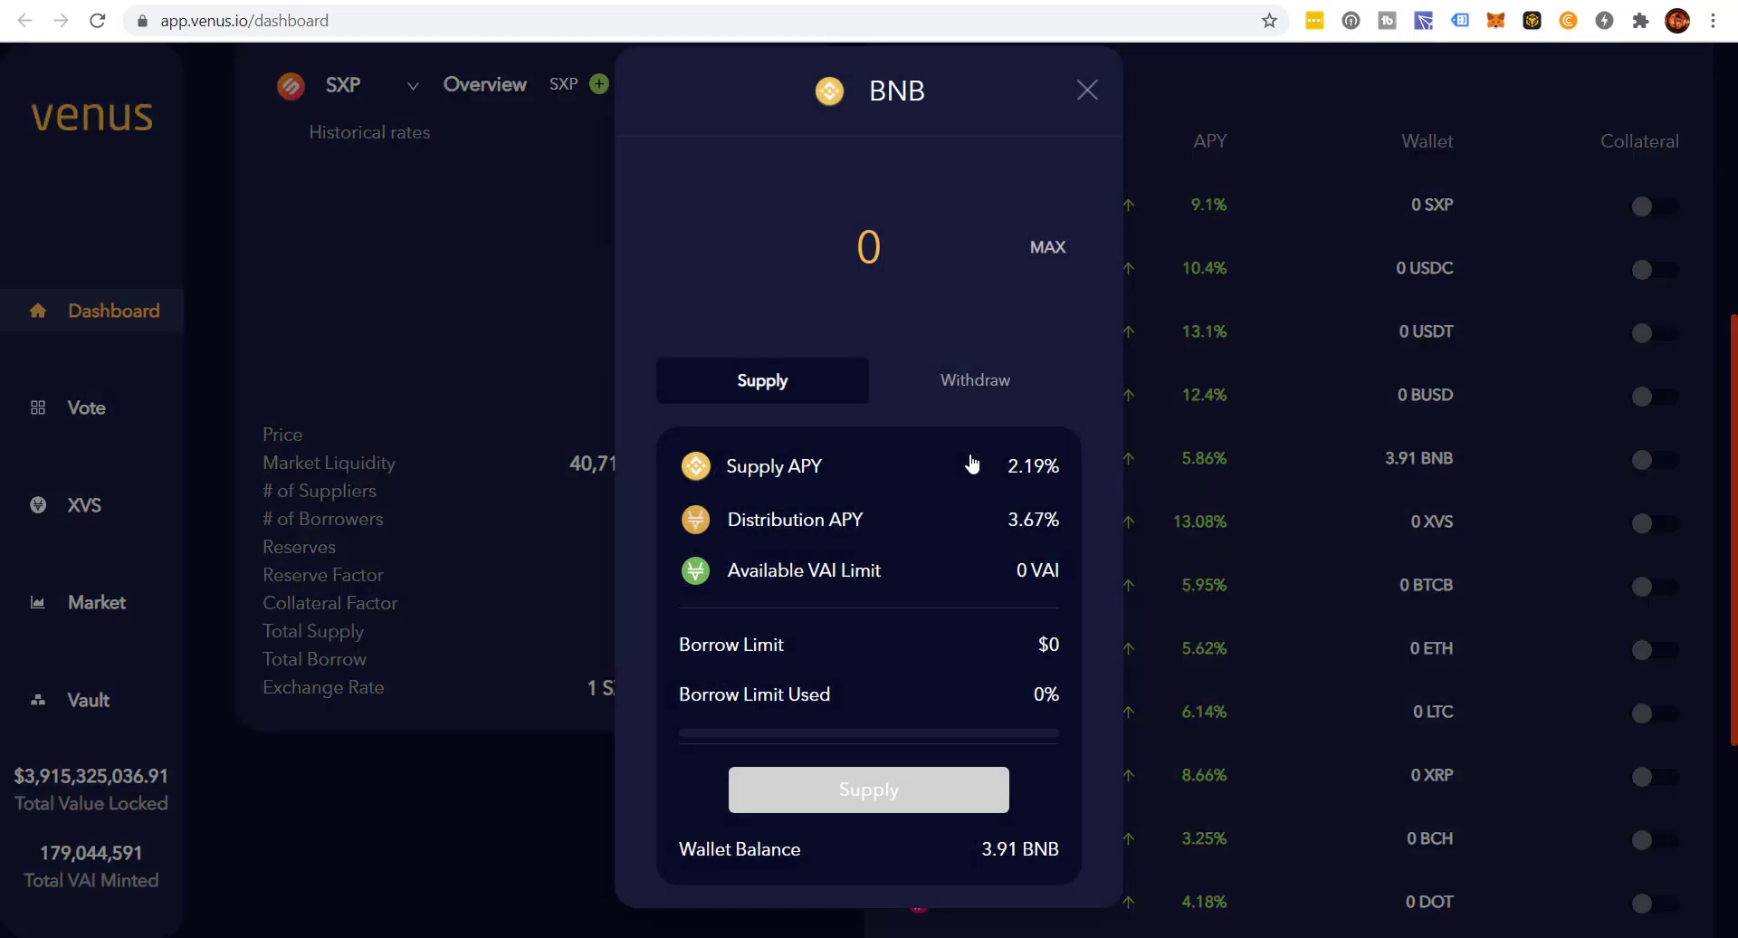
{"action": "double_click", "coordinate": [867, 246]}
{"action": "type", "text": "3"}
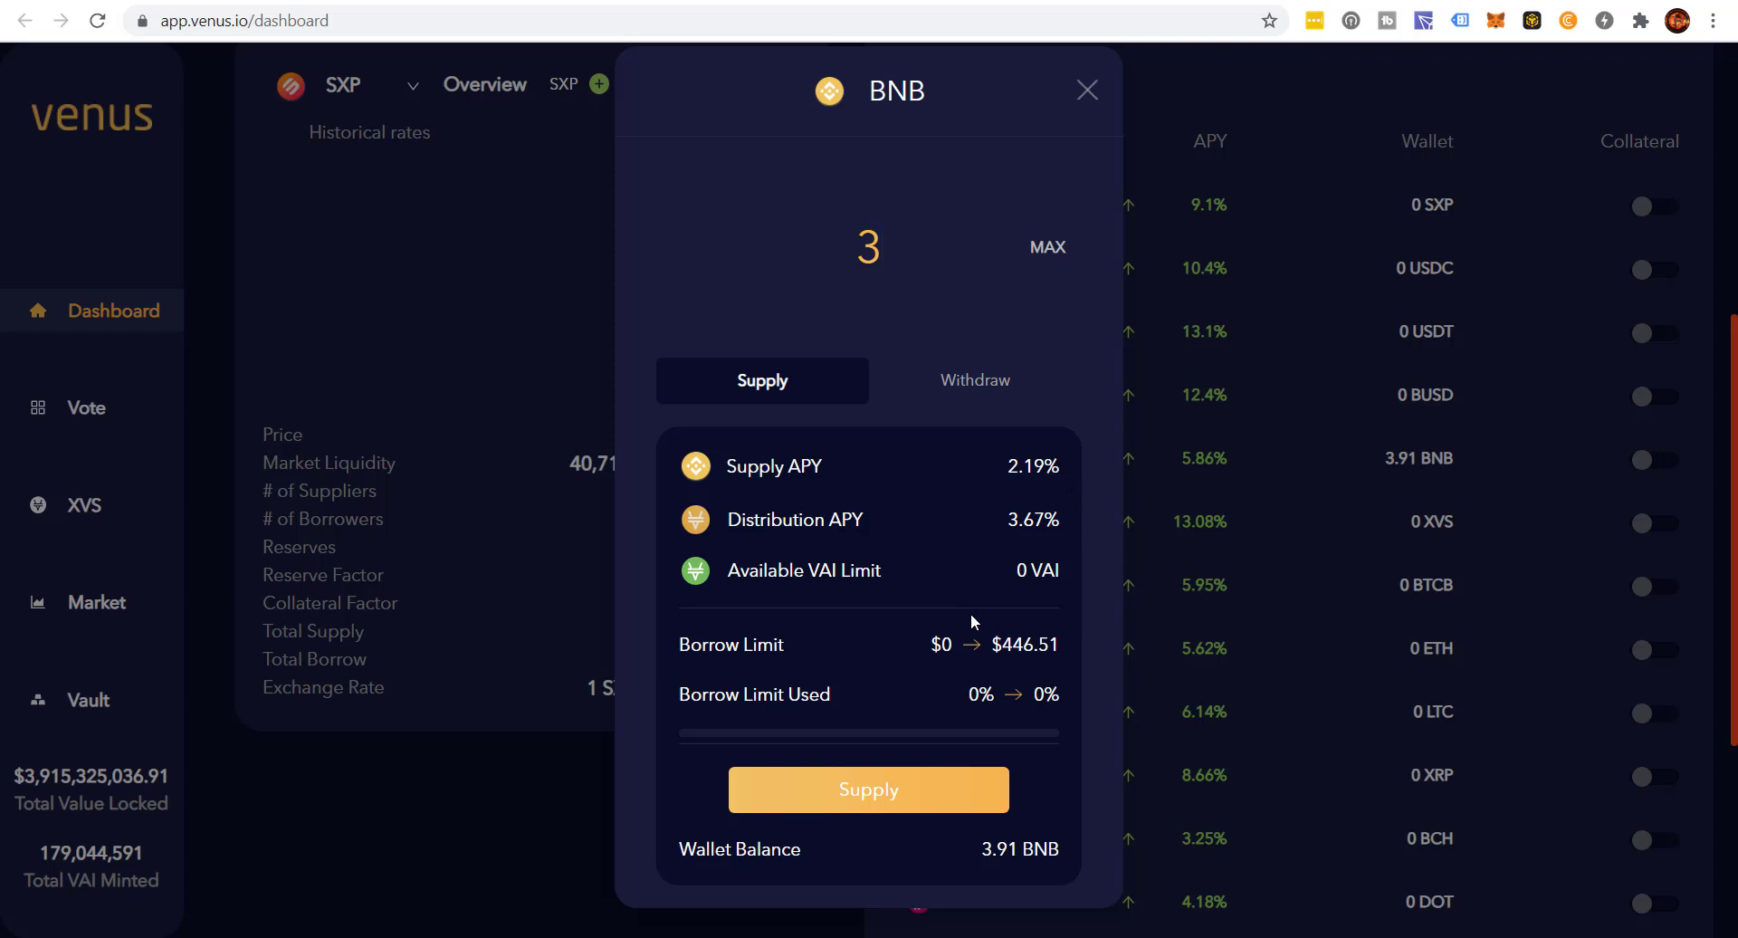
{"action": "left_click", "coordinate": [891, 802]}
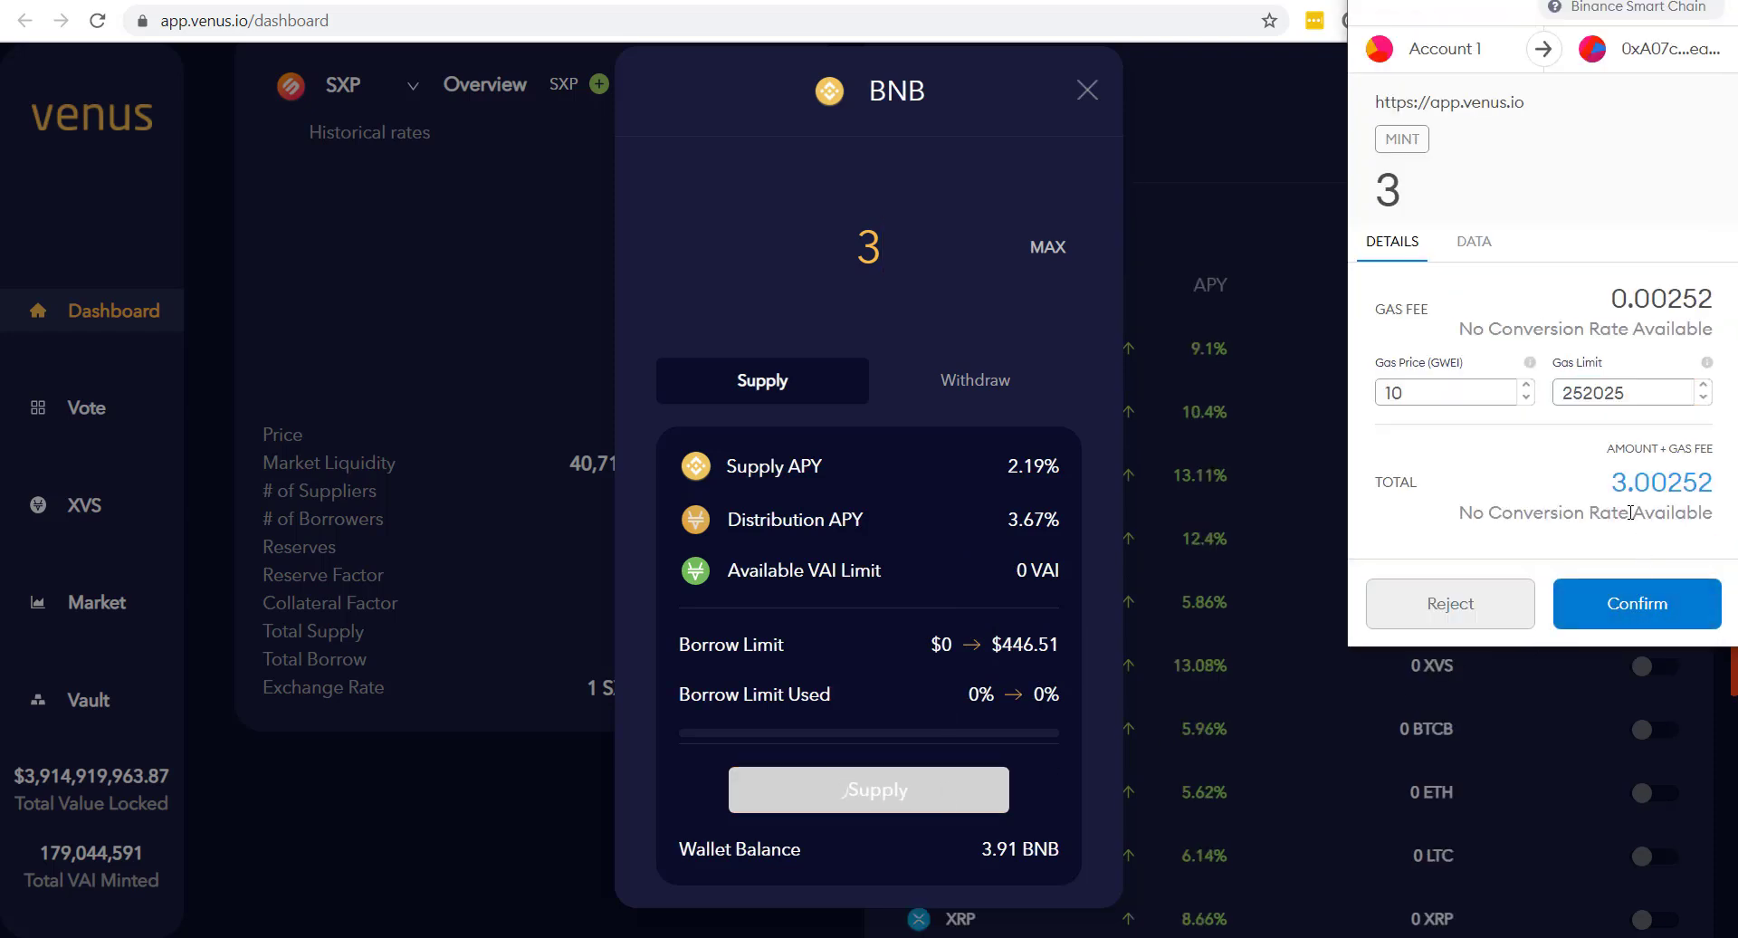
{"action": "left_click", "coordinate": [1629, 623]}
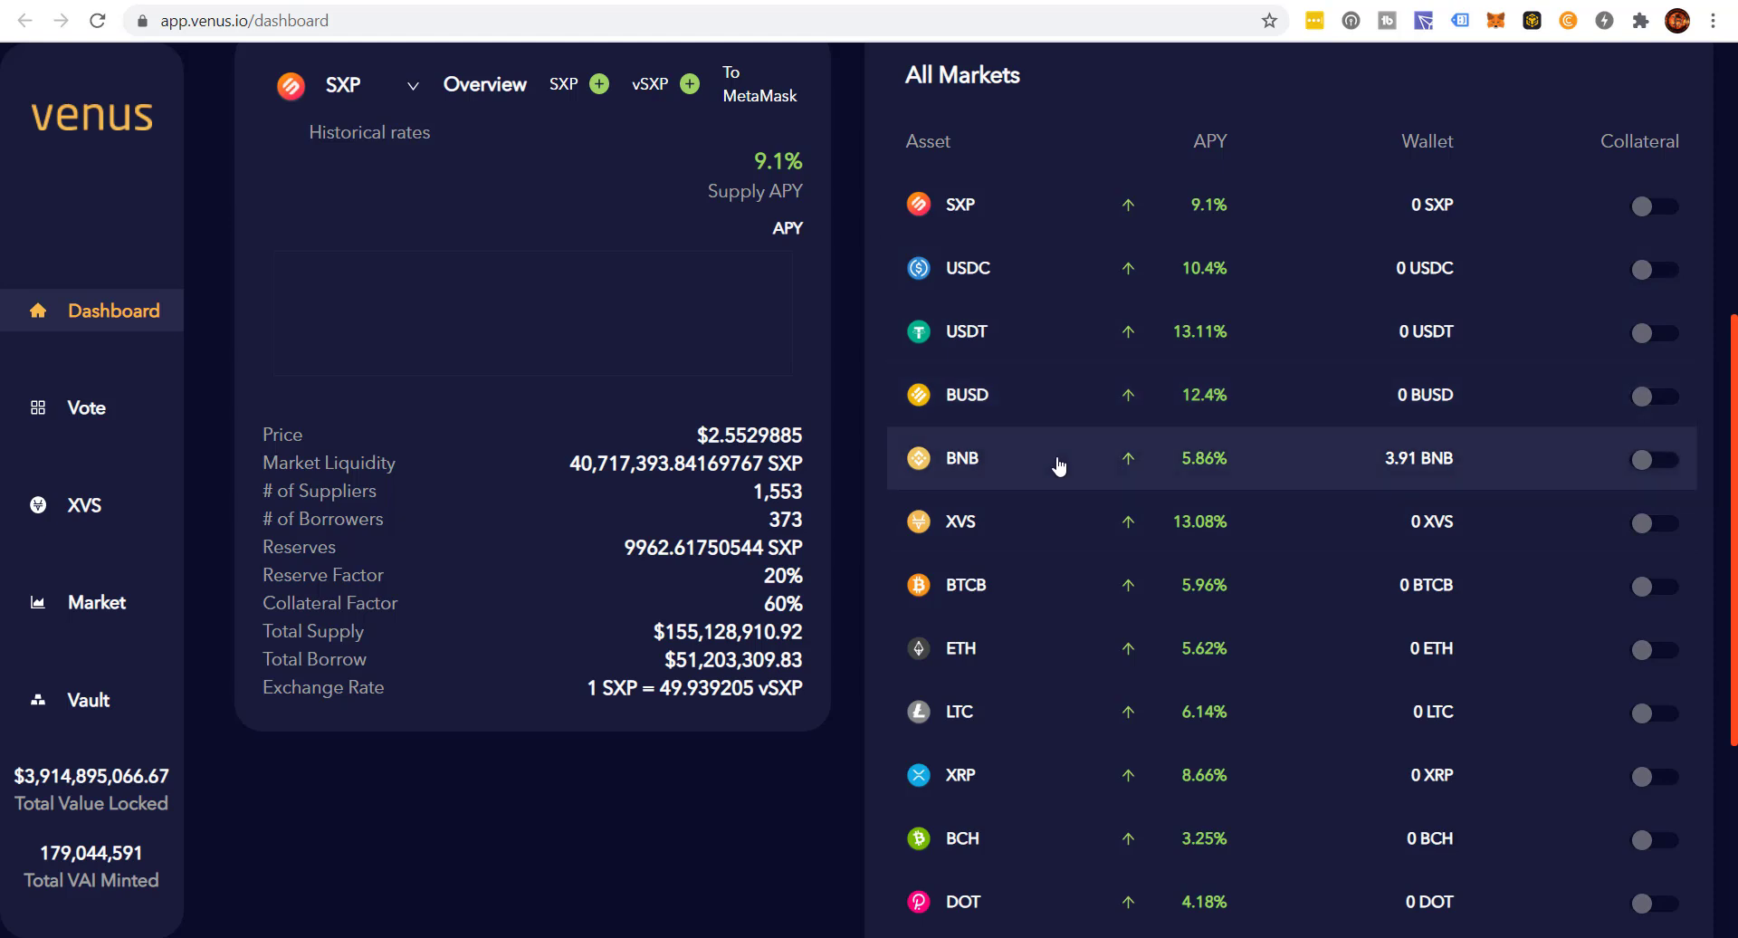
Step: Dismiss the confirmation and reload so BNB shows under Supply at $744.18
{"action": "scroll", "coordinate": [1059, 465], "scroll_direction": "up", "scroll_amount": 1}
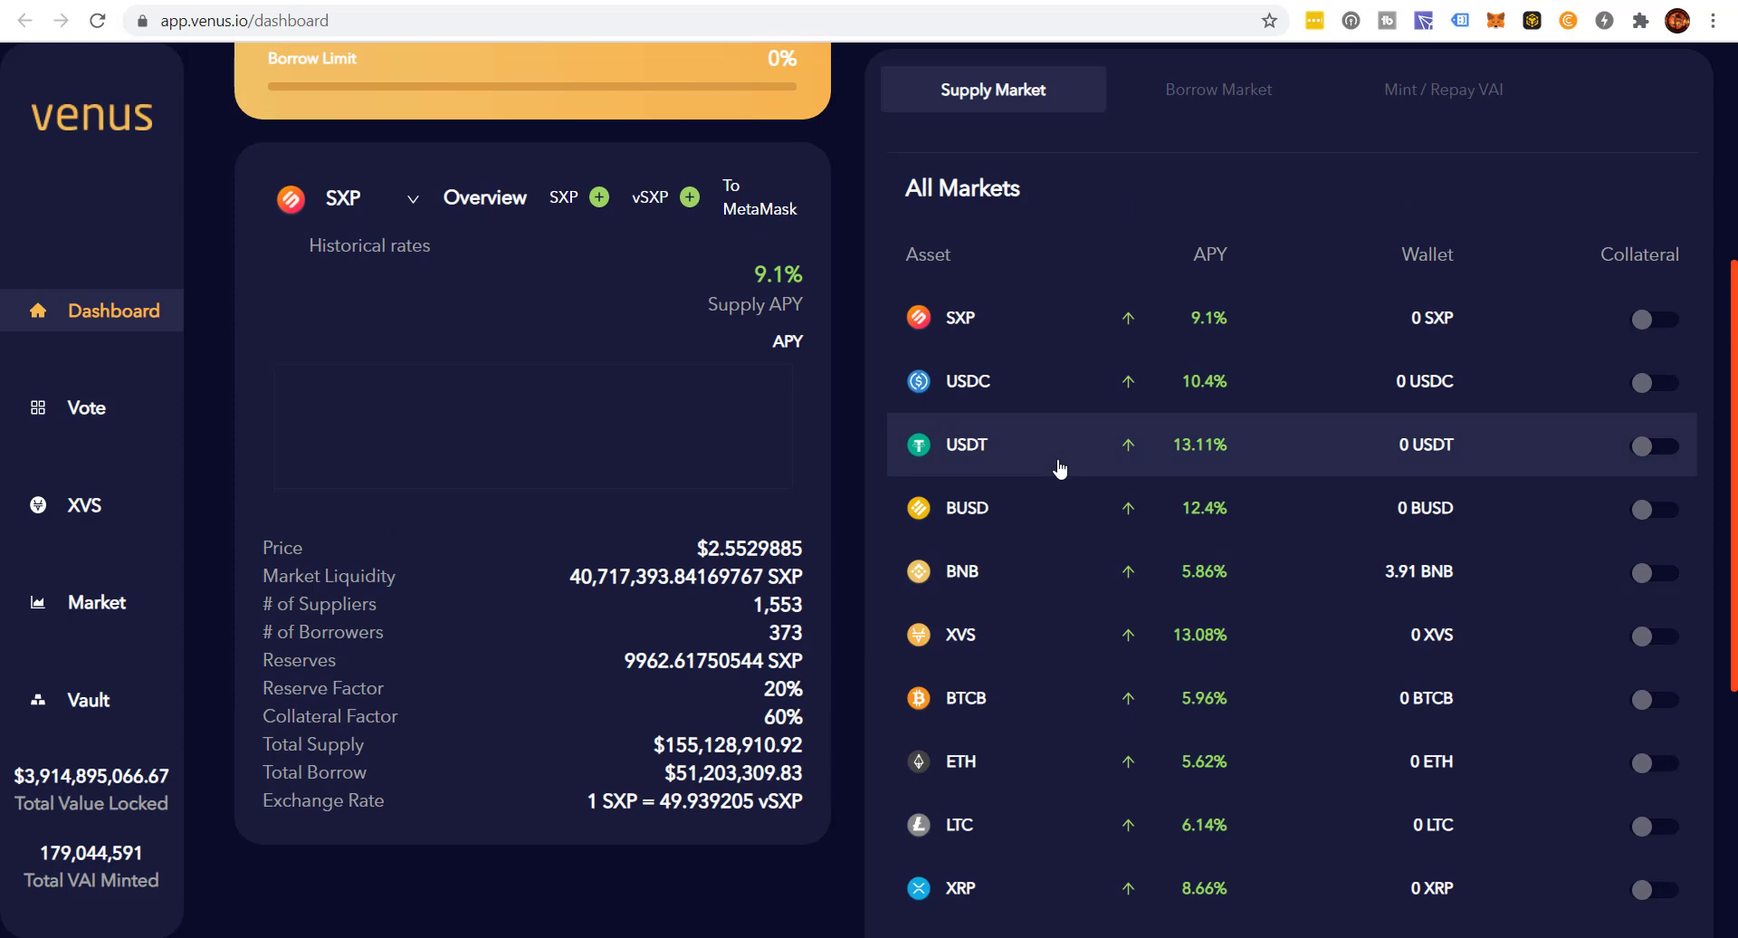
{"action": "scroll", "coordinate": [1060, 466], "scroll_direction": "up", "scroll_amount": 4}
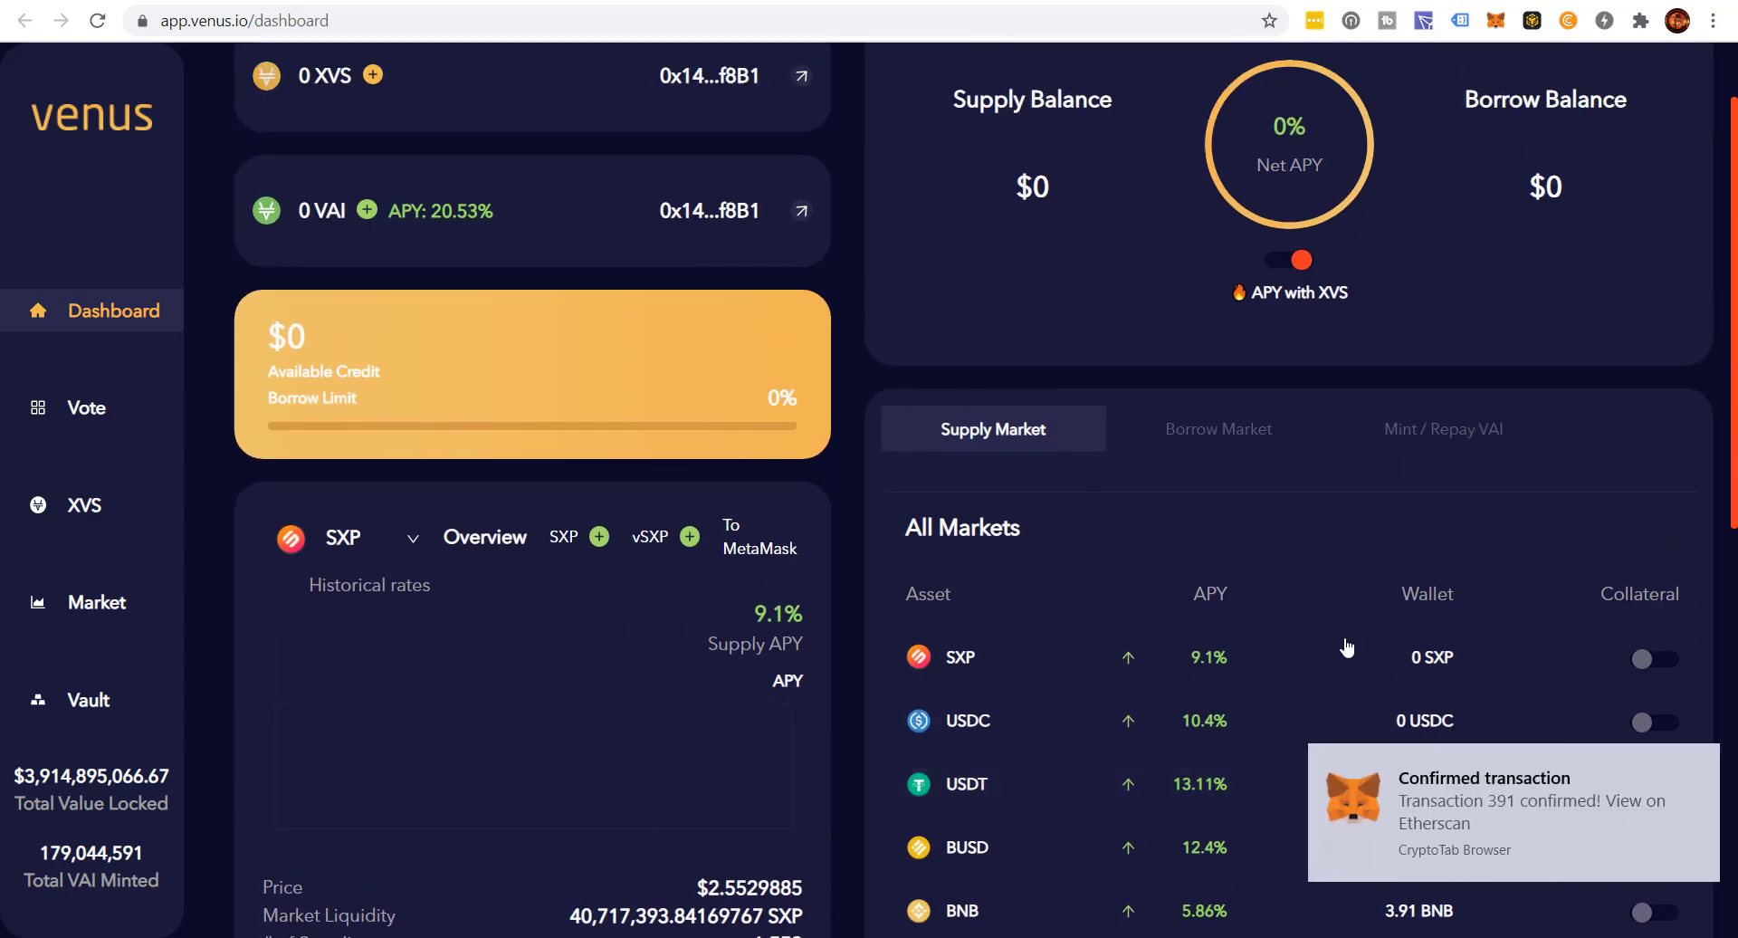
{"action": "left_click", "coordinate": [1696, 764]}
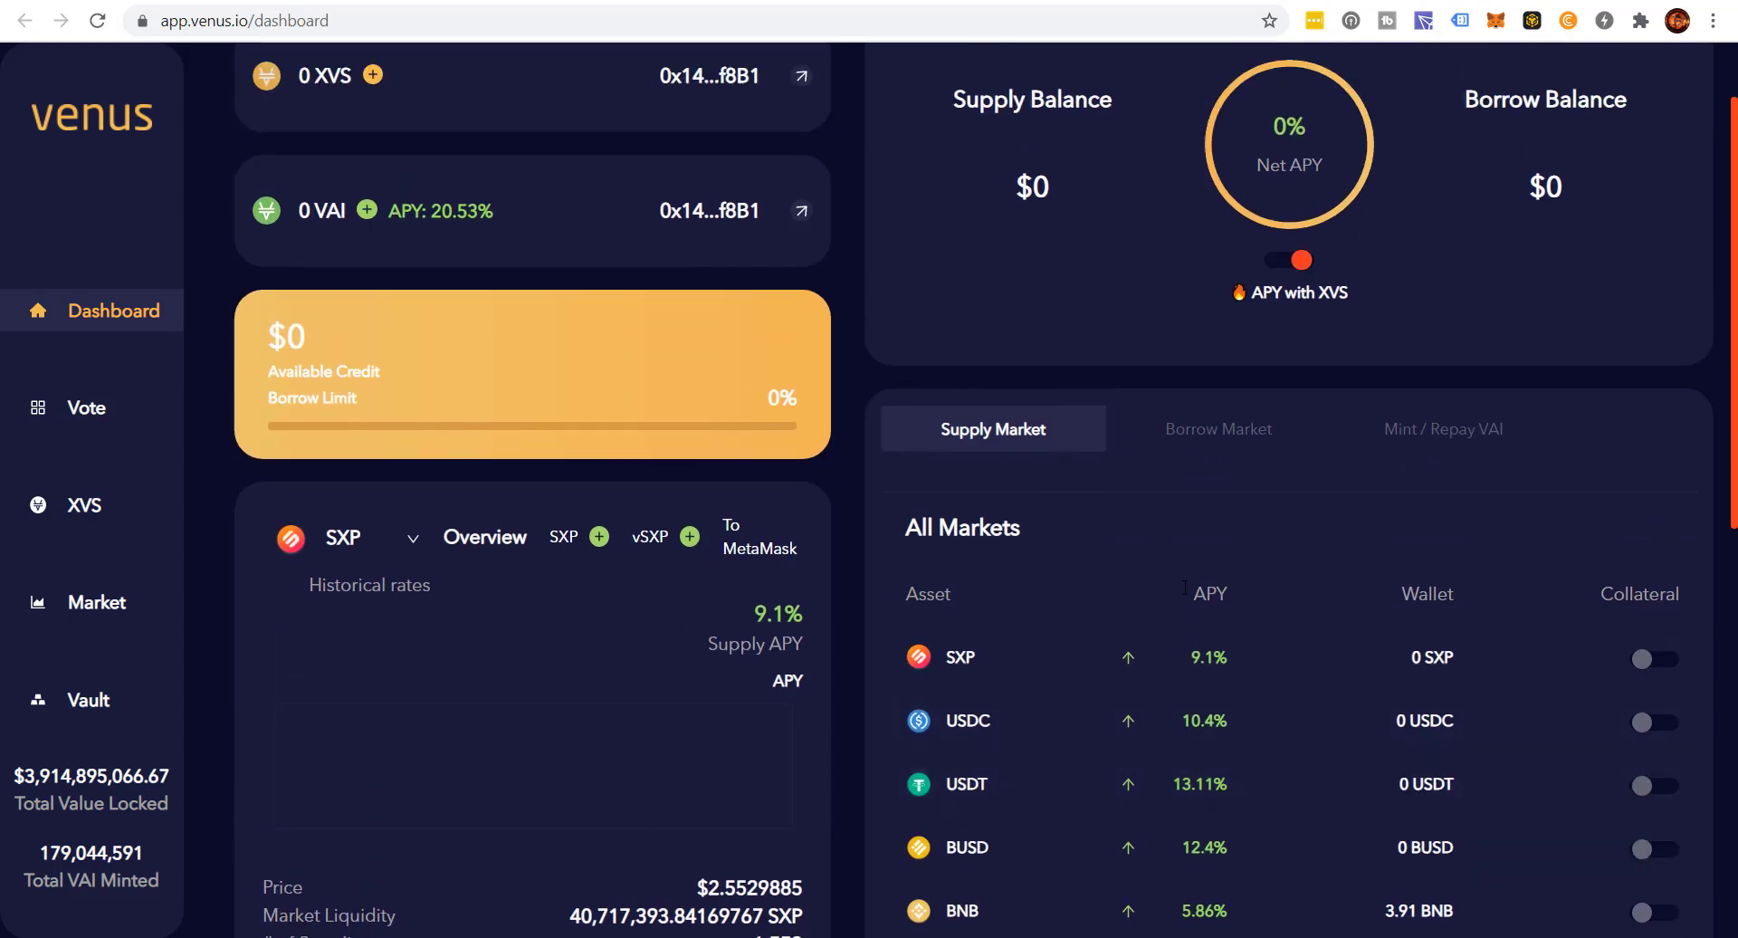
{"action": "key", "text": "F5"}
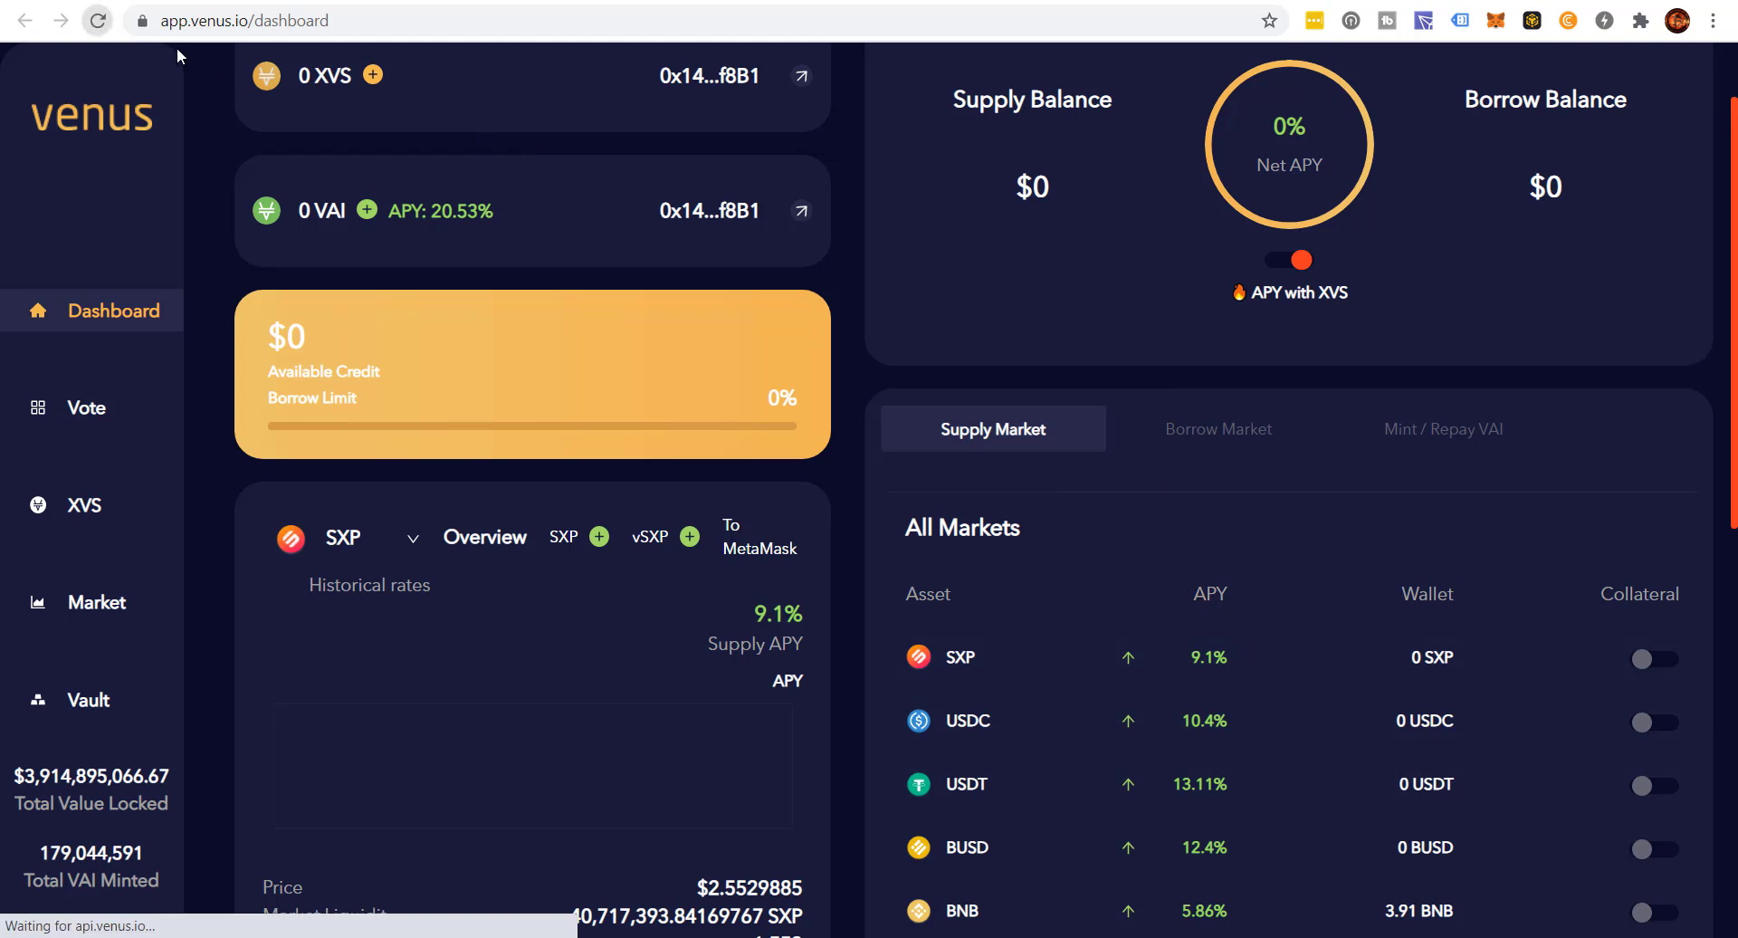
{"action": "scroll", "coordinate": [974, 386], "scroll_direction": "down", "scroll_amount": 4}
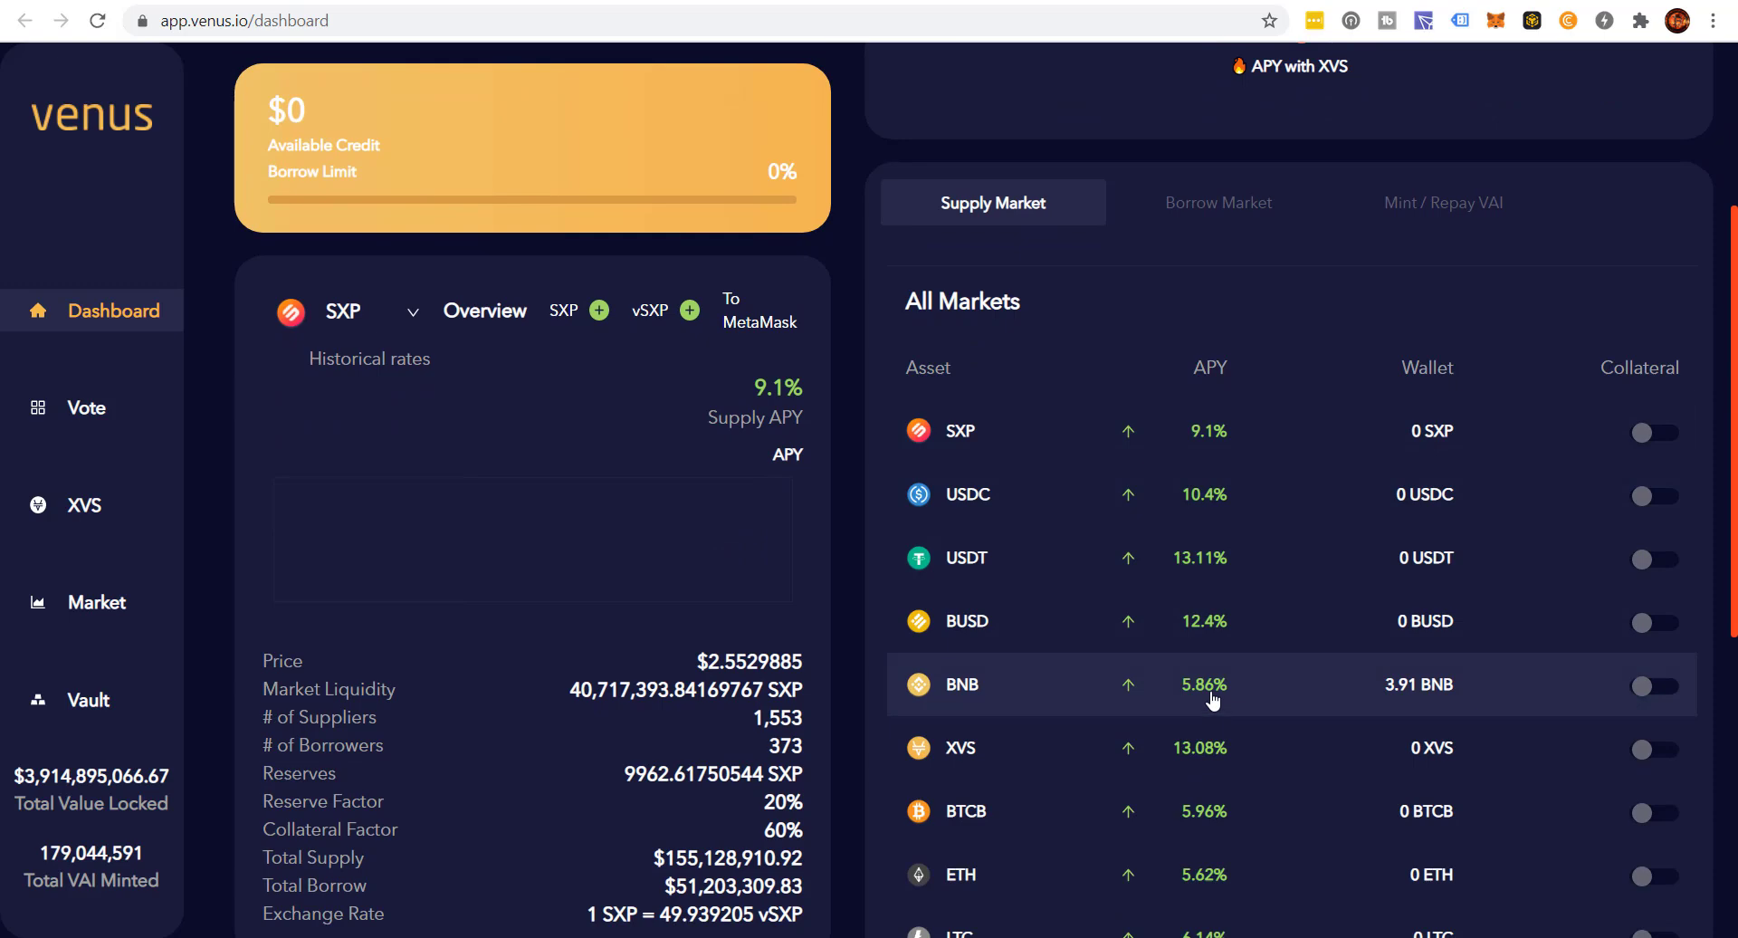
{"action": "scroll", "coordinate": [1215, 697], "scroll_direction": "up", "scroll_amount": 4}
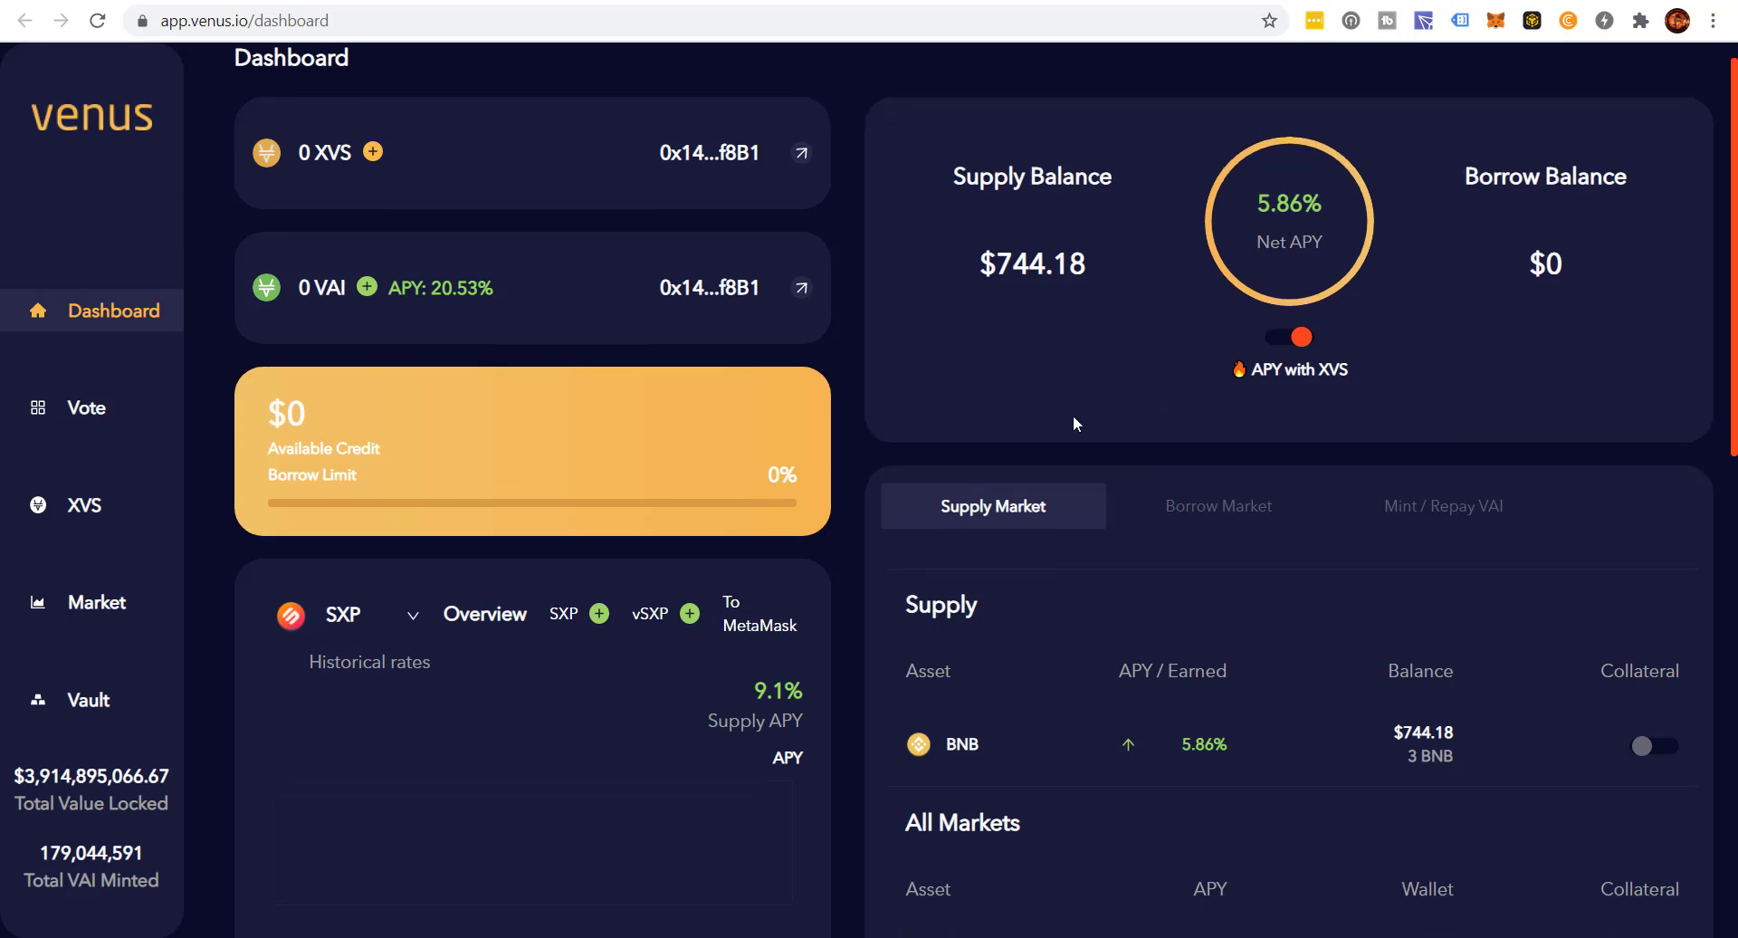
{"action": "scroll", "coordinate": [1073, 414], "scroll_direction": "down", "scroll_amount": 3}
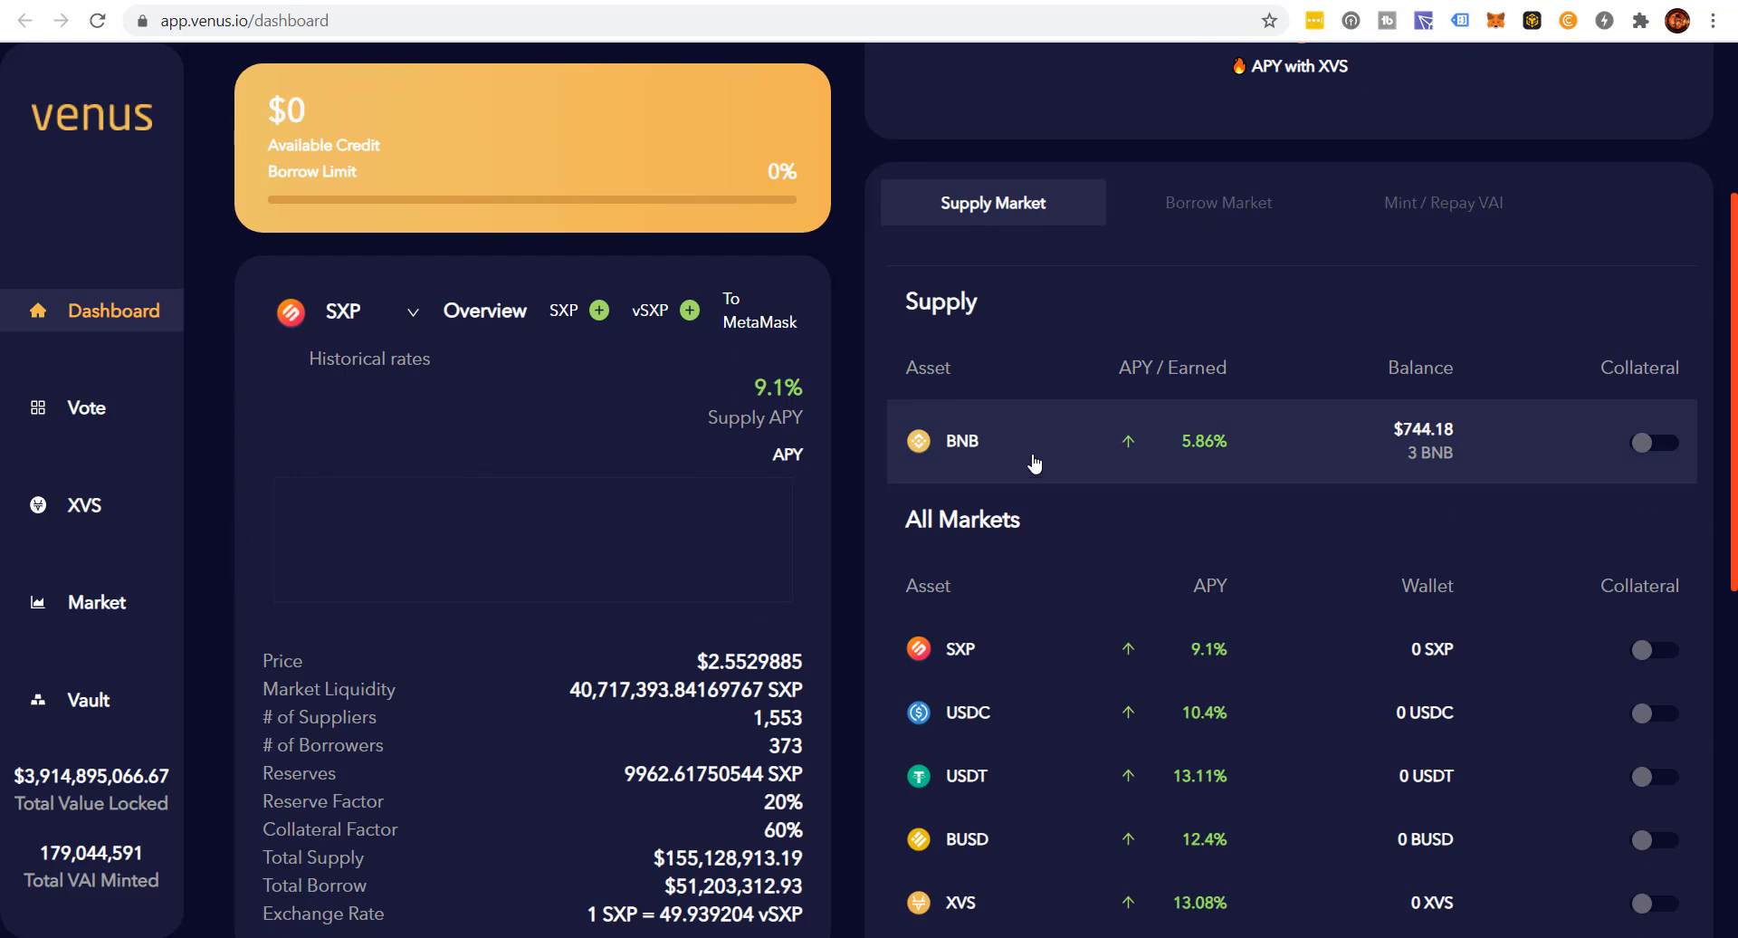
{"action": "scroll", "coordinate": [1035, 464], "scroll_direction": "up", "scroll_amount": 2}
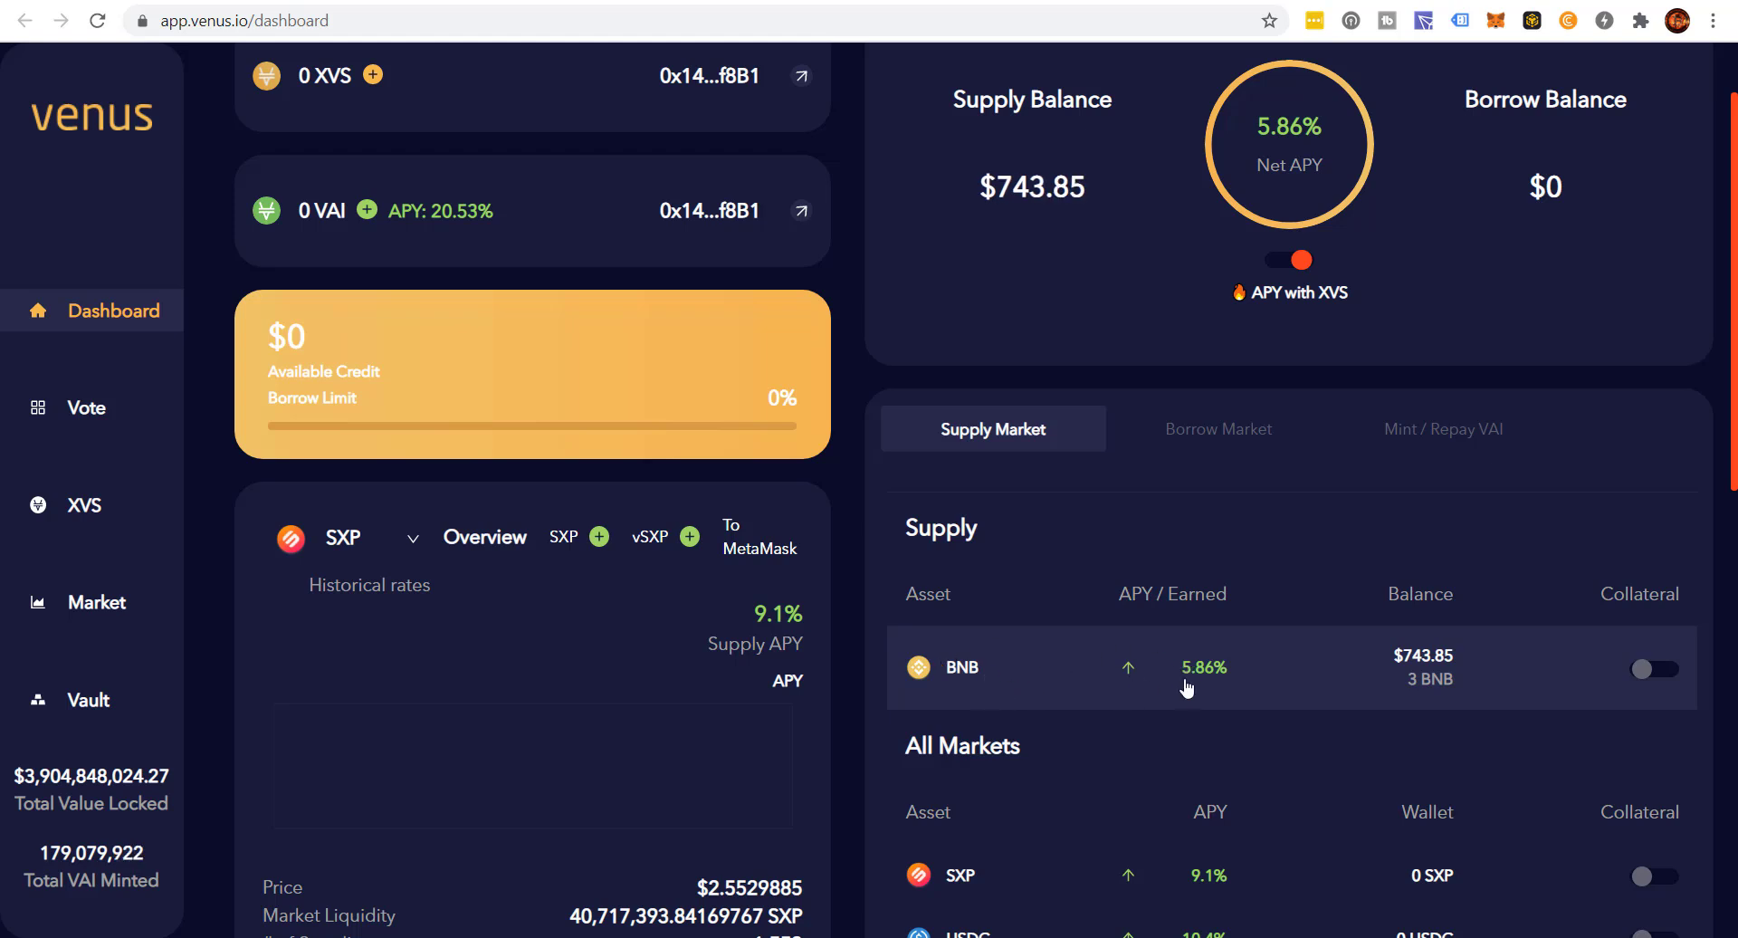
Step: Turn on the BNB Collateral switch, approve it in MetaMask, and dismiss the toast
{"action": "left_click", "coordinate": [1646, 670]}
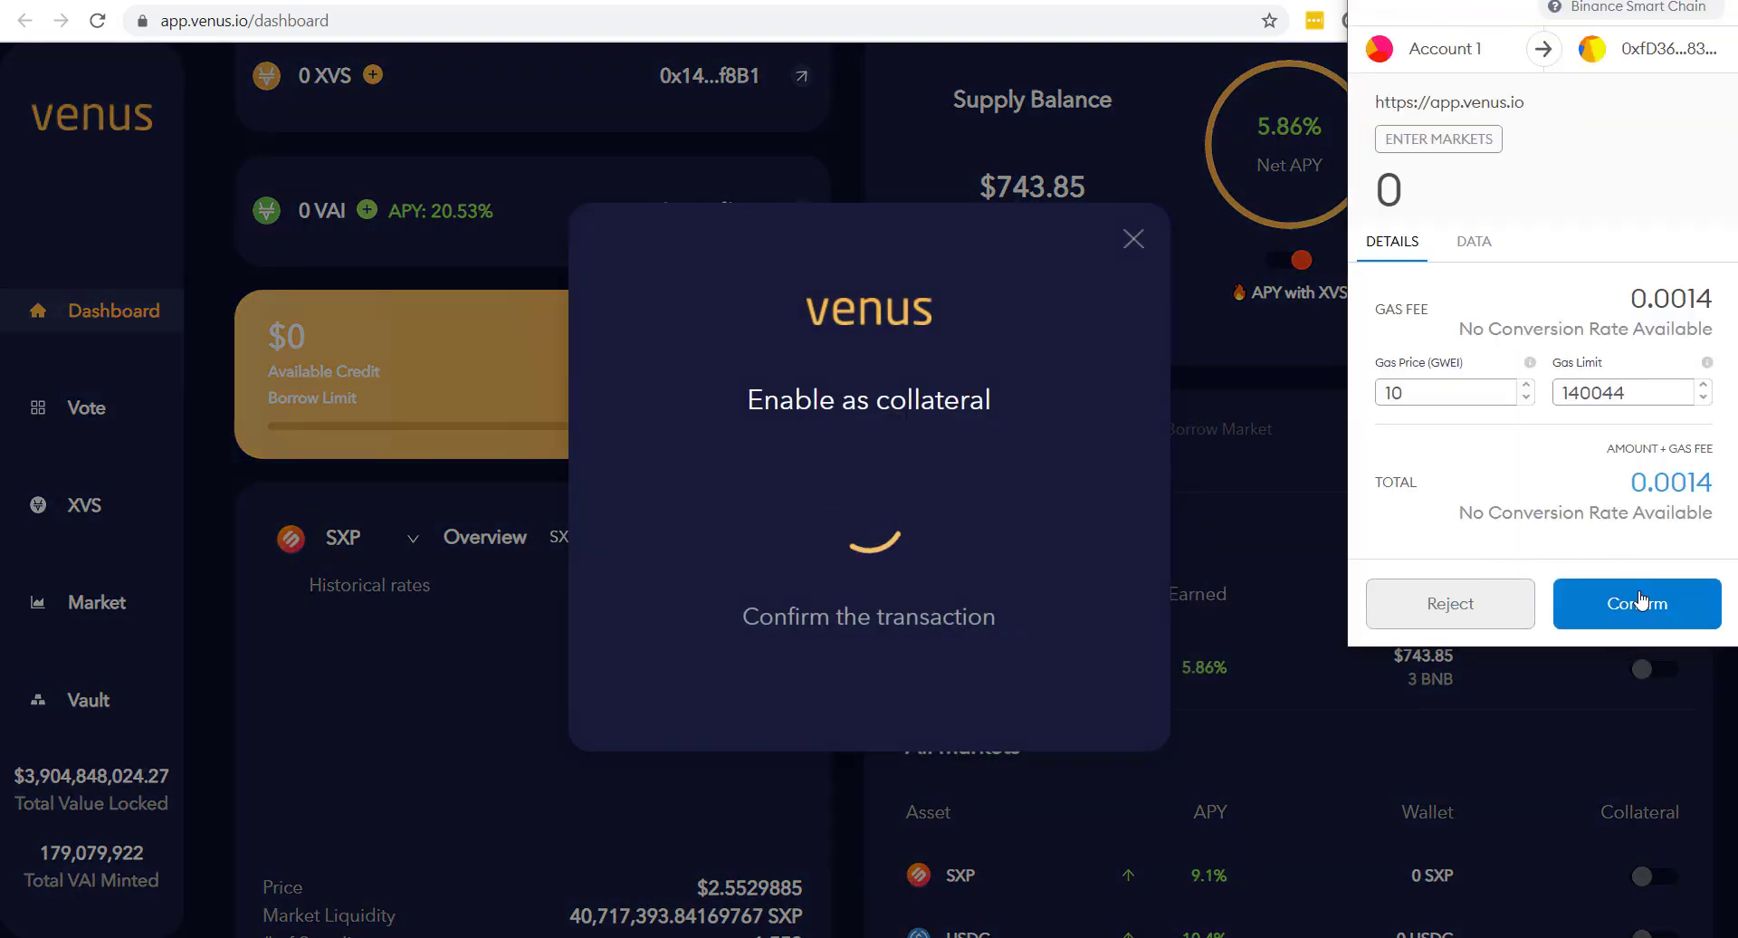
{"action": "left_click", "coordinate": [1637, 603]}
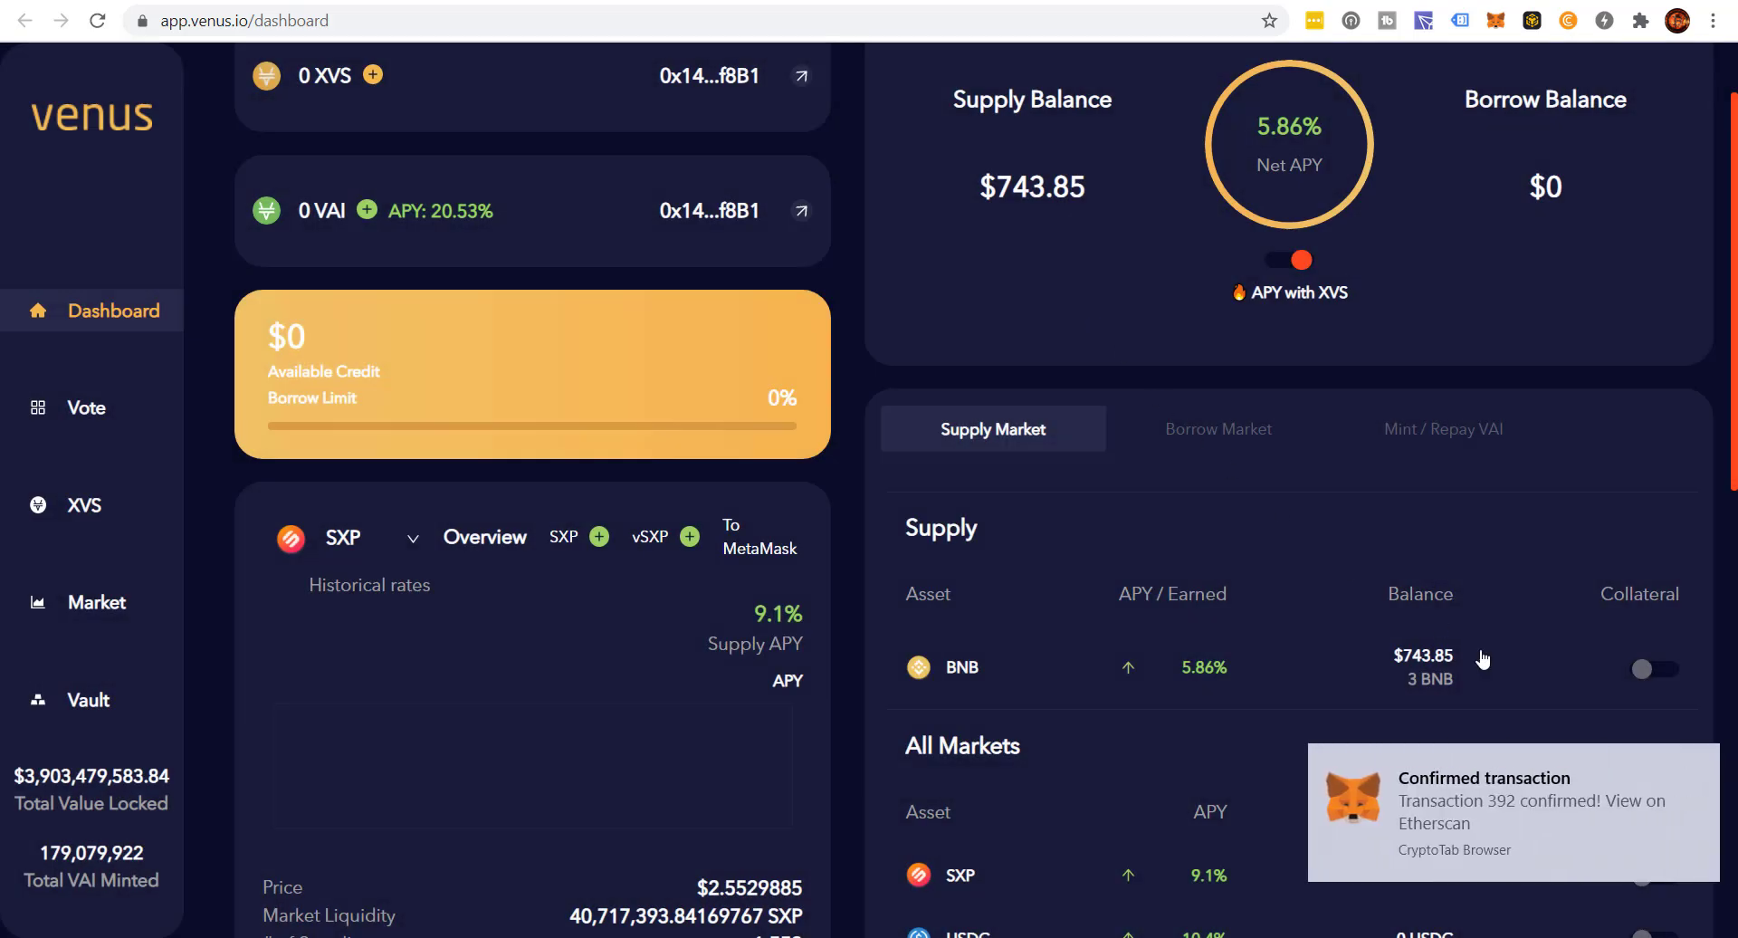
{"action": "left_click", "coordinate": [1702, 760]}
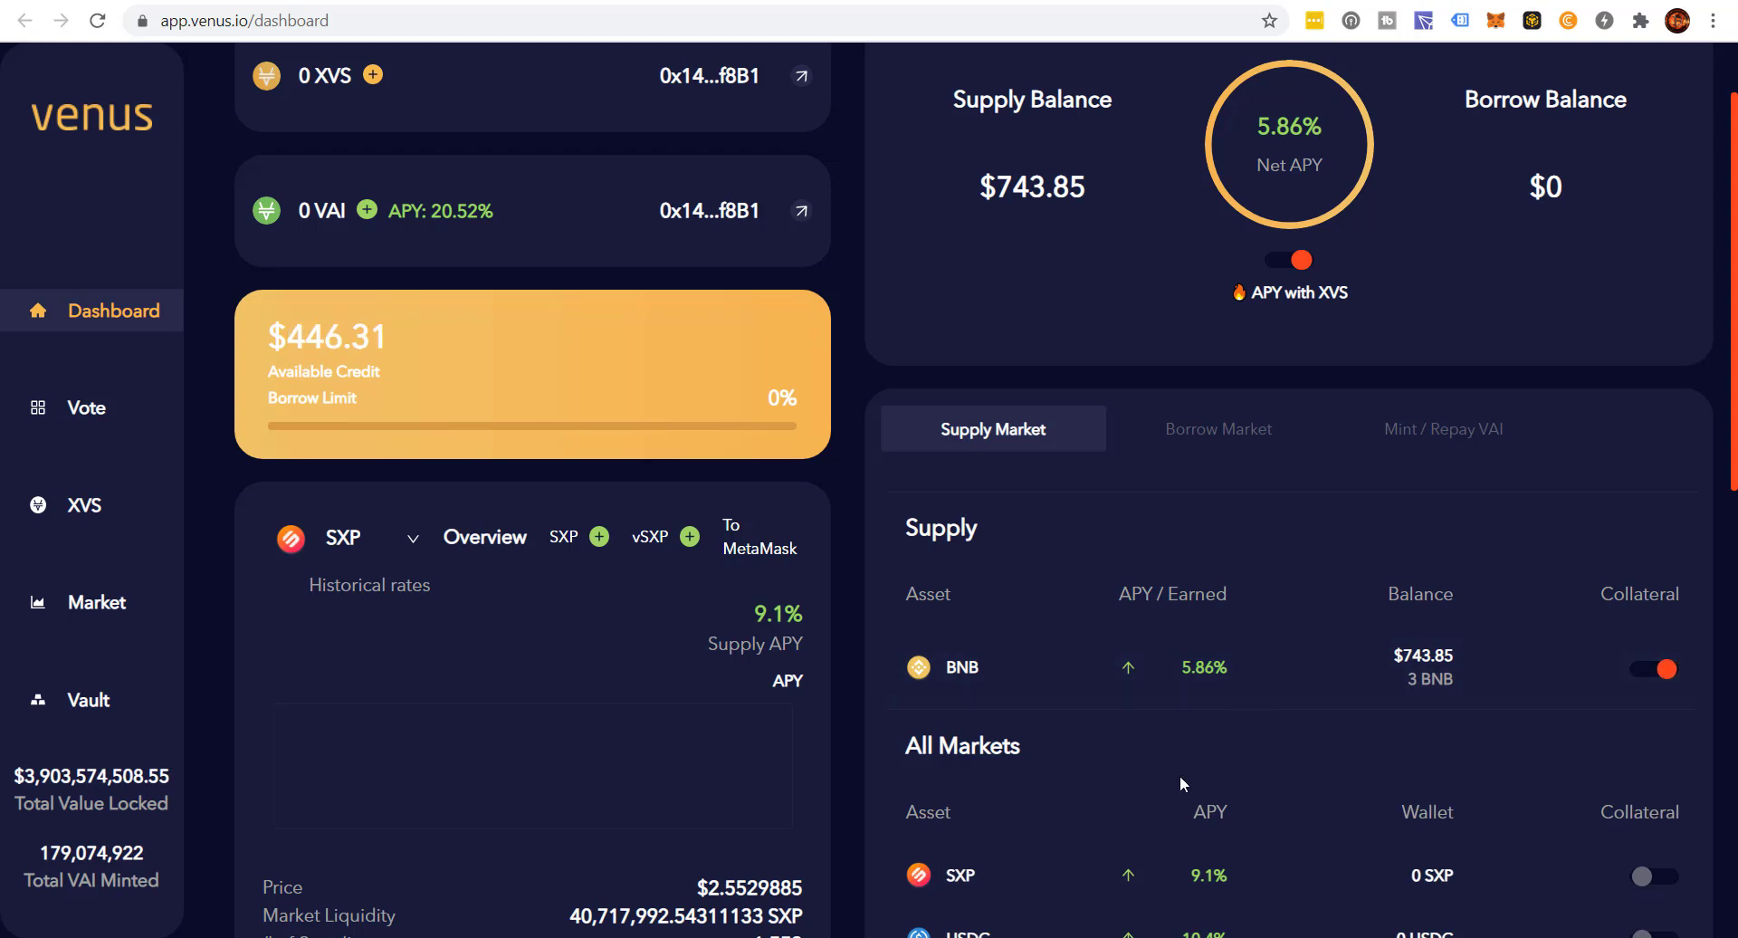
Step: Show the Borrow Market list, with BNB at 2.36% borrow APY
{"action": "scroll", "coordinate": [1195, 644], "scroll_direction": "down", "scroll_amount": 3}
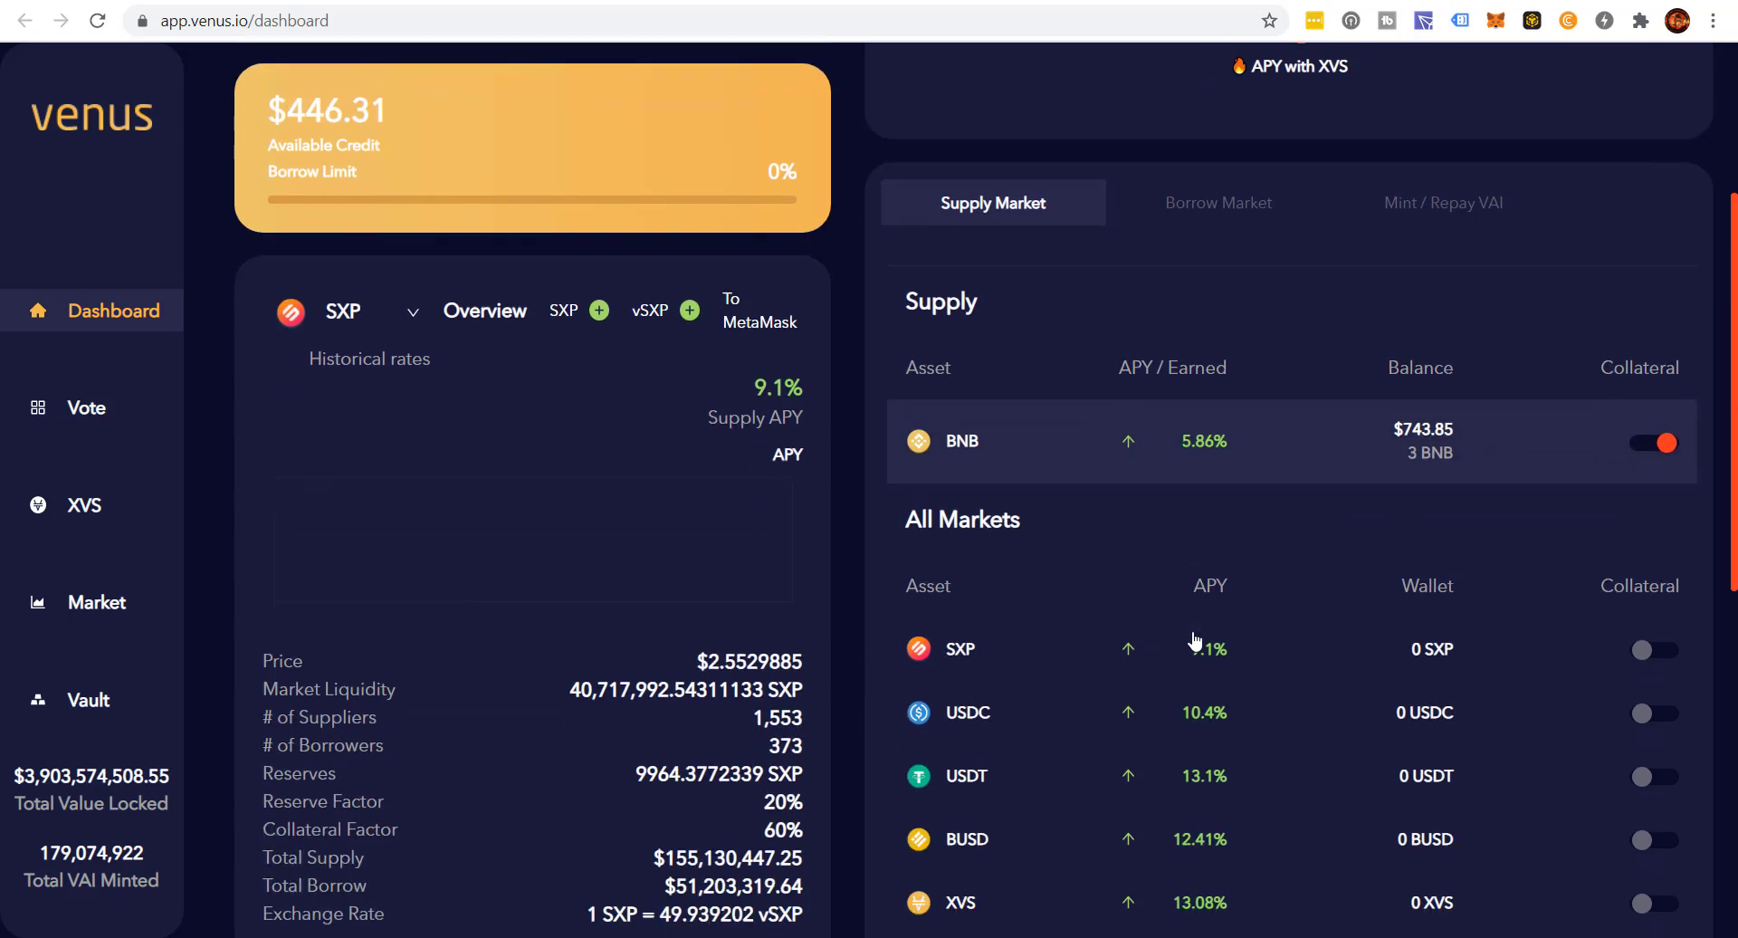
{"action": "scroll", "coordinate": [1195, 641], "scroll_direction": "up", "scroll_amount": 1}
{"action": "left_click", "coordinate": [1226, 313]}
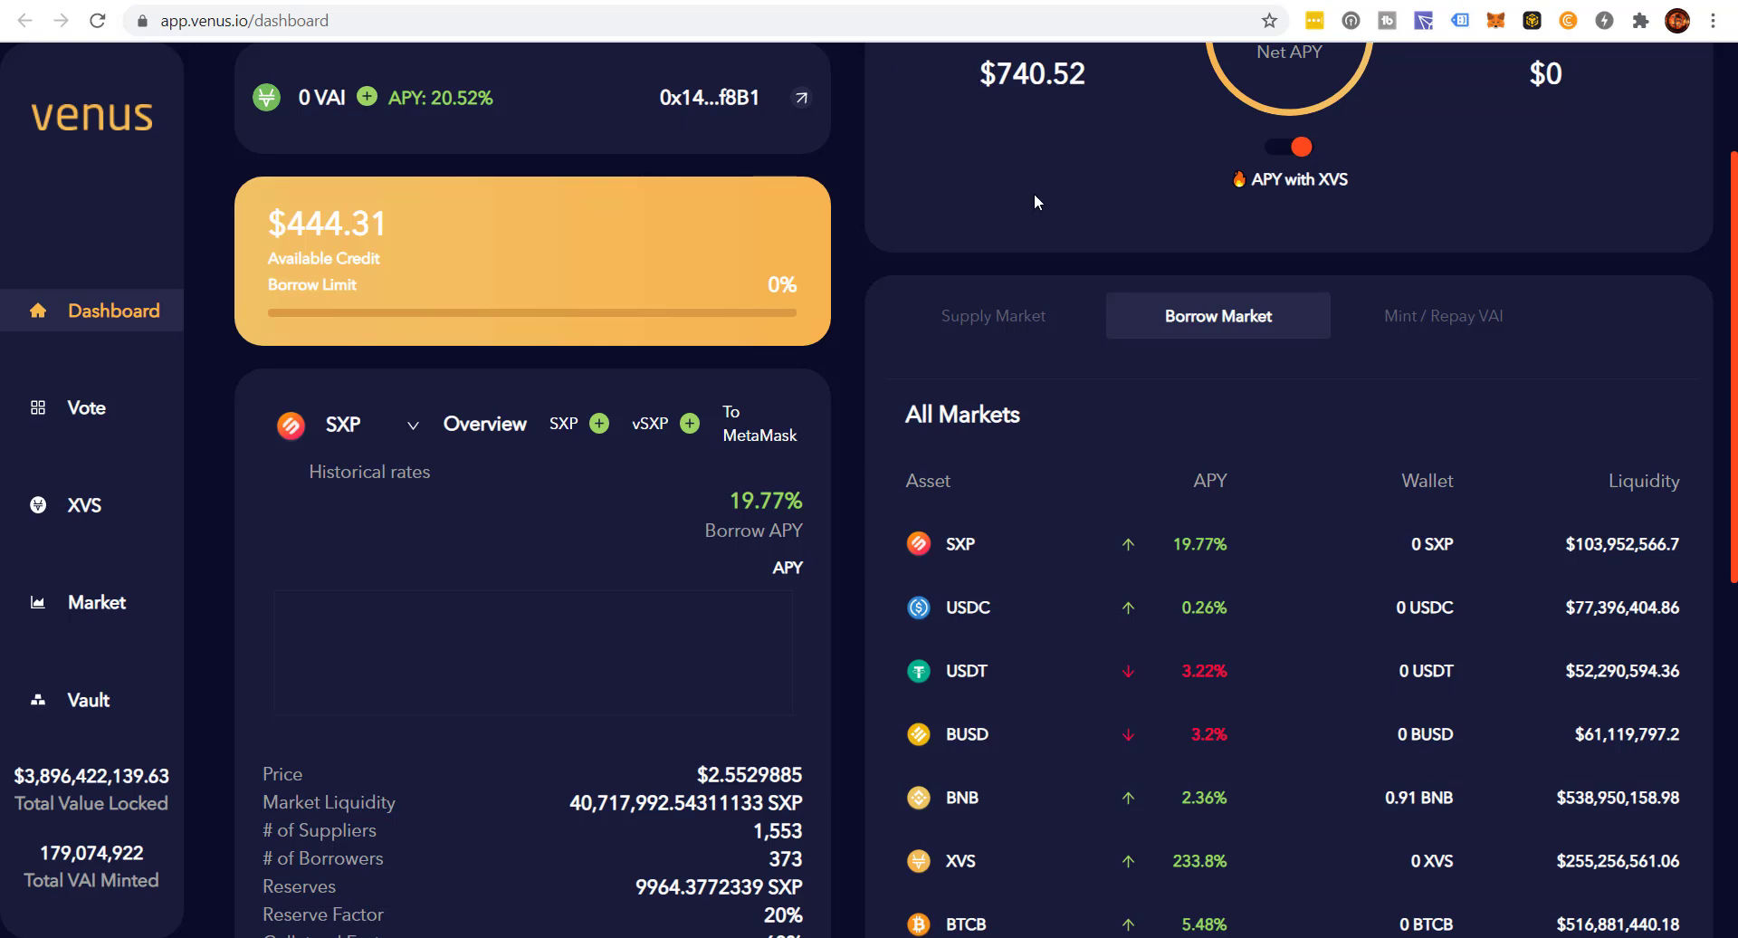
{"action": "left_click", "coordinate": [1024, 805]}
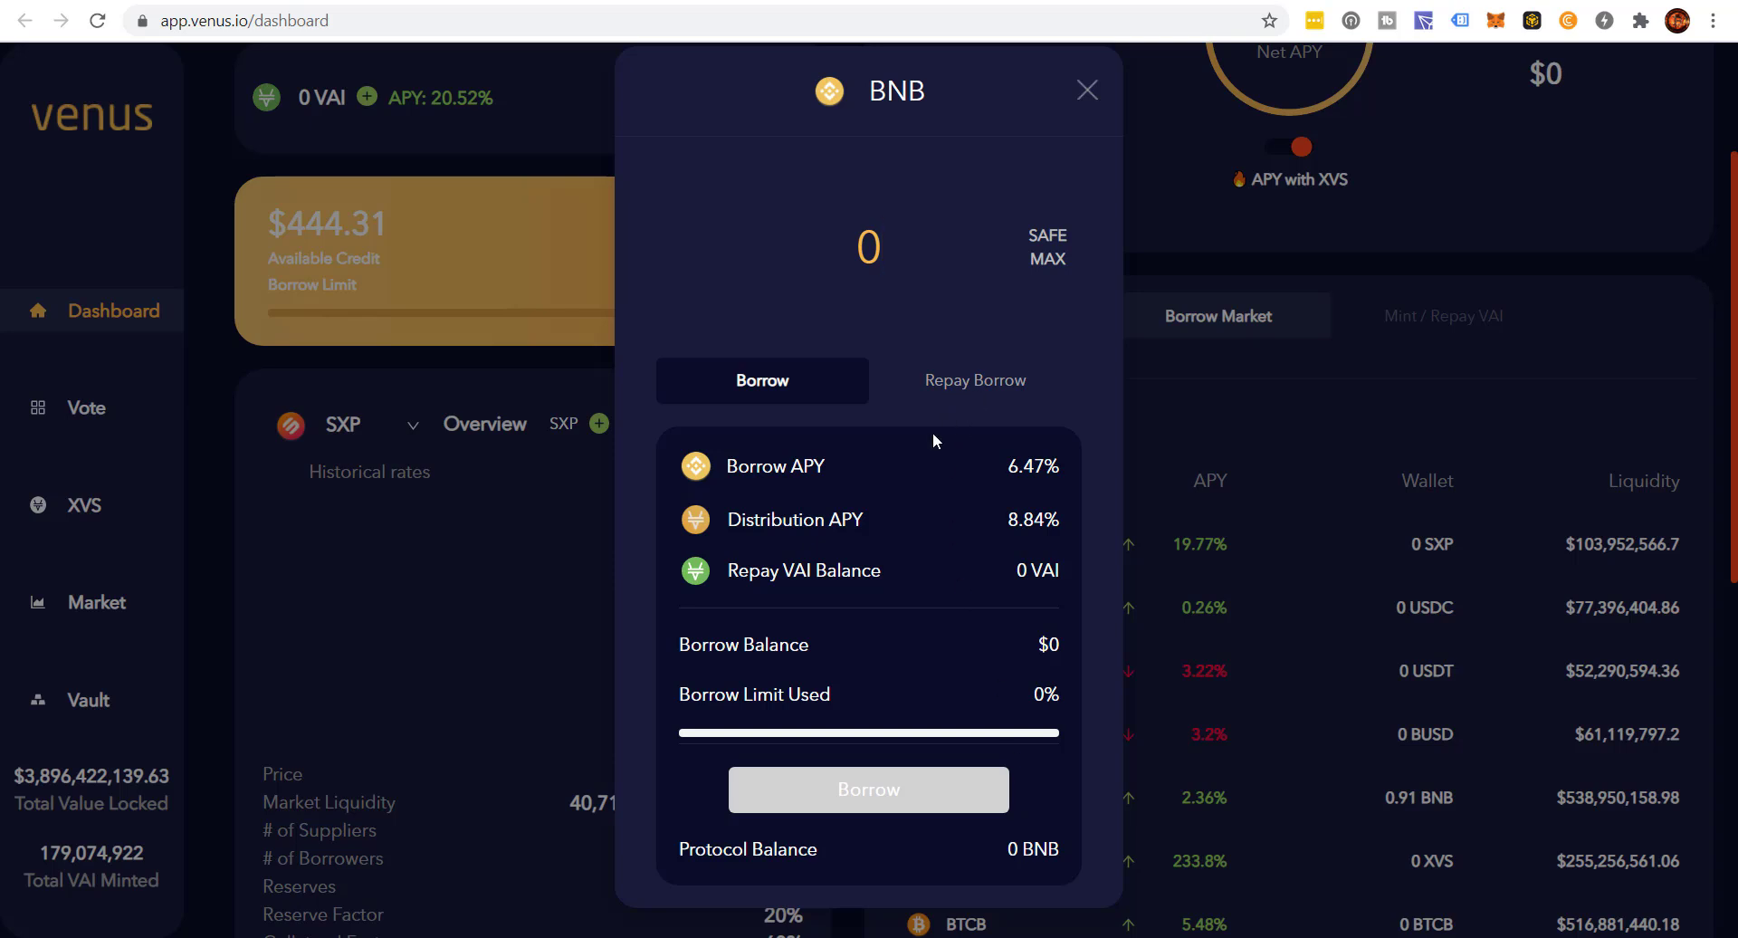
{"action": "left_click", "coordinate": [1047, 258]}
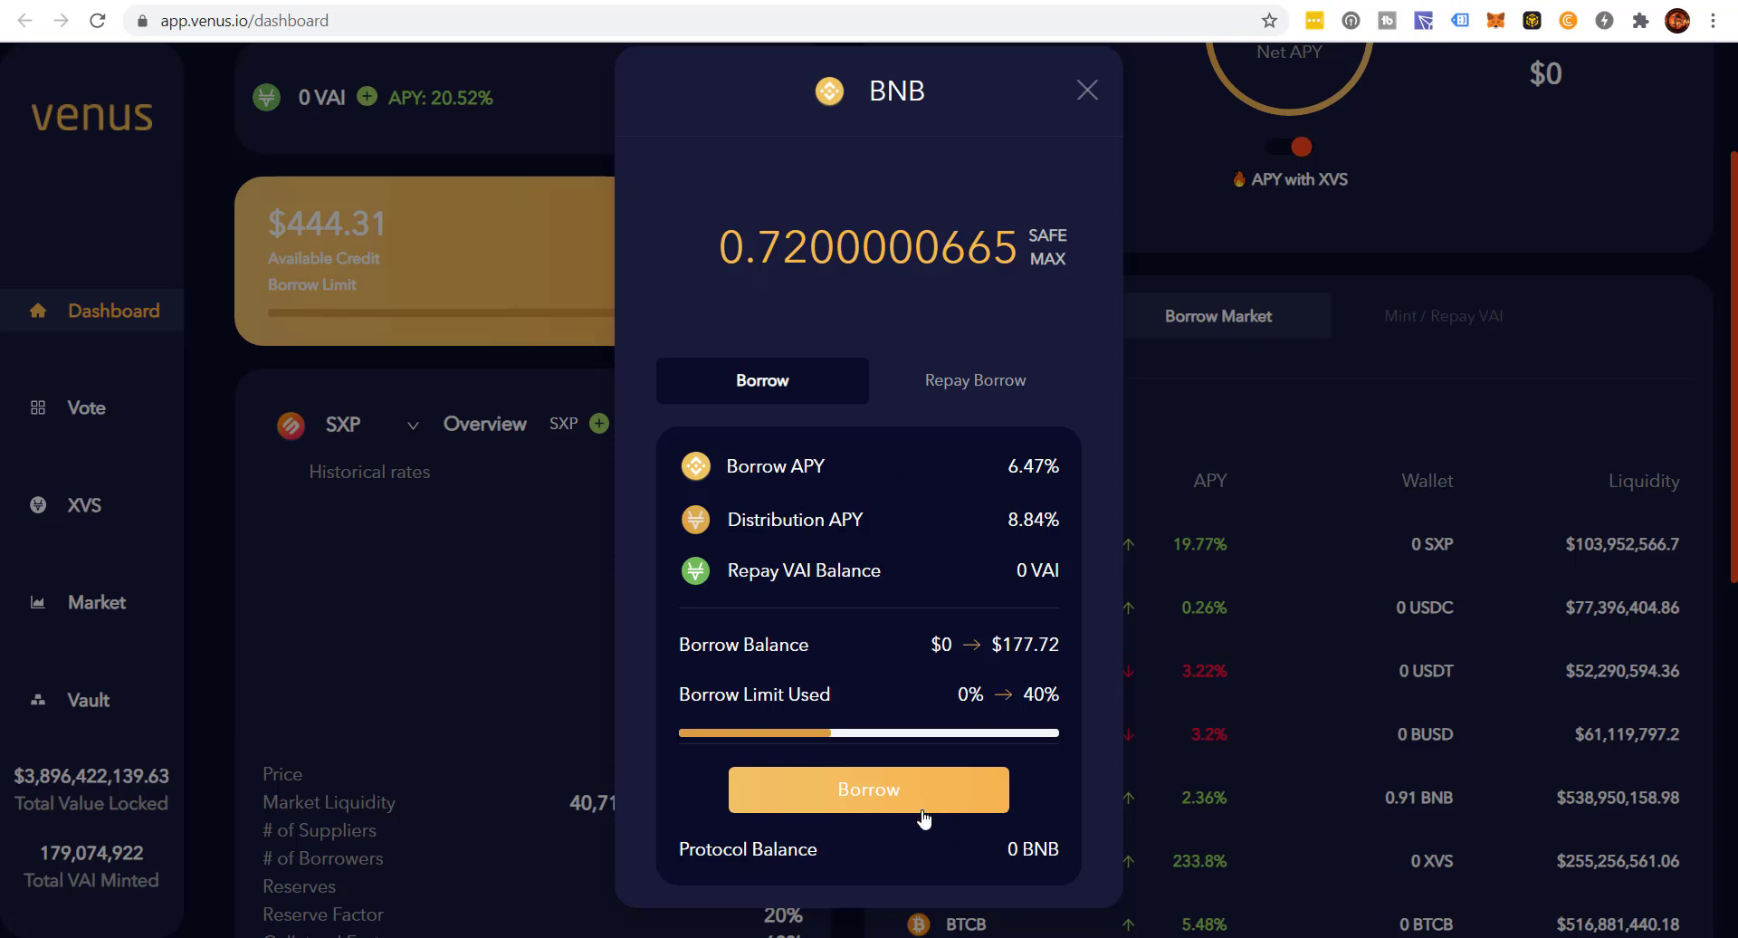
{"action": "left_click", "coordinate": [1088, 90]}
{"action": "scroll", "coordinate": [379, 477], "scroll_direction": "up", "scroll_amount": 3}
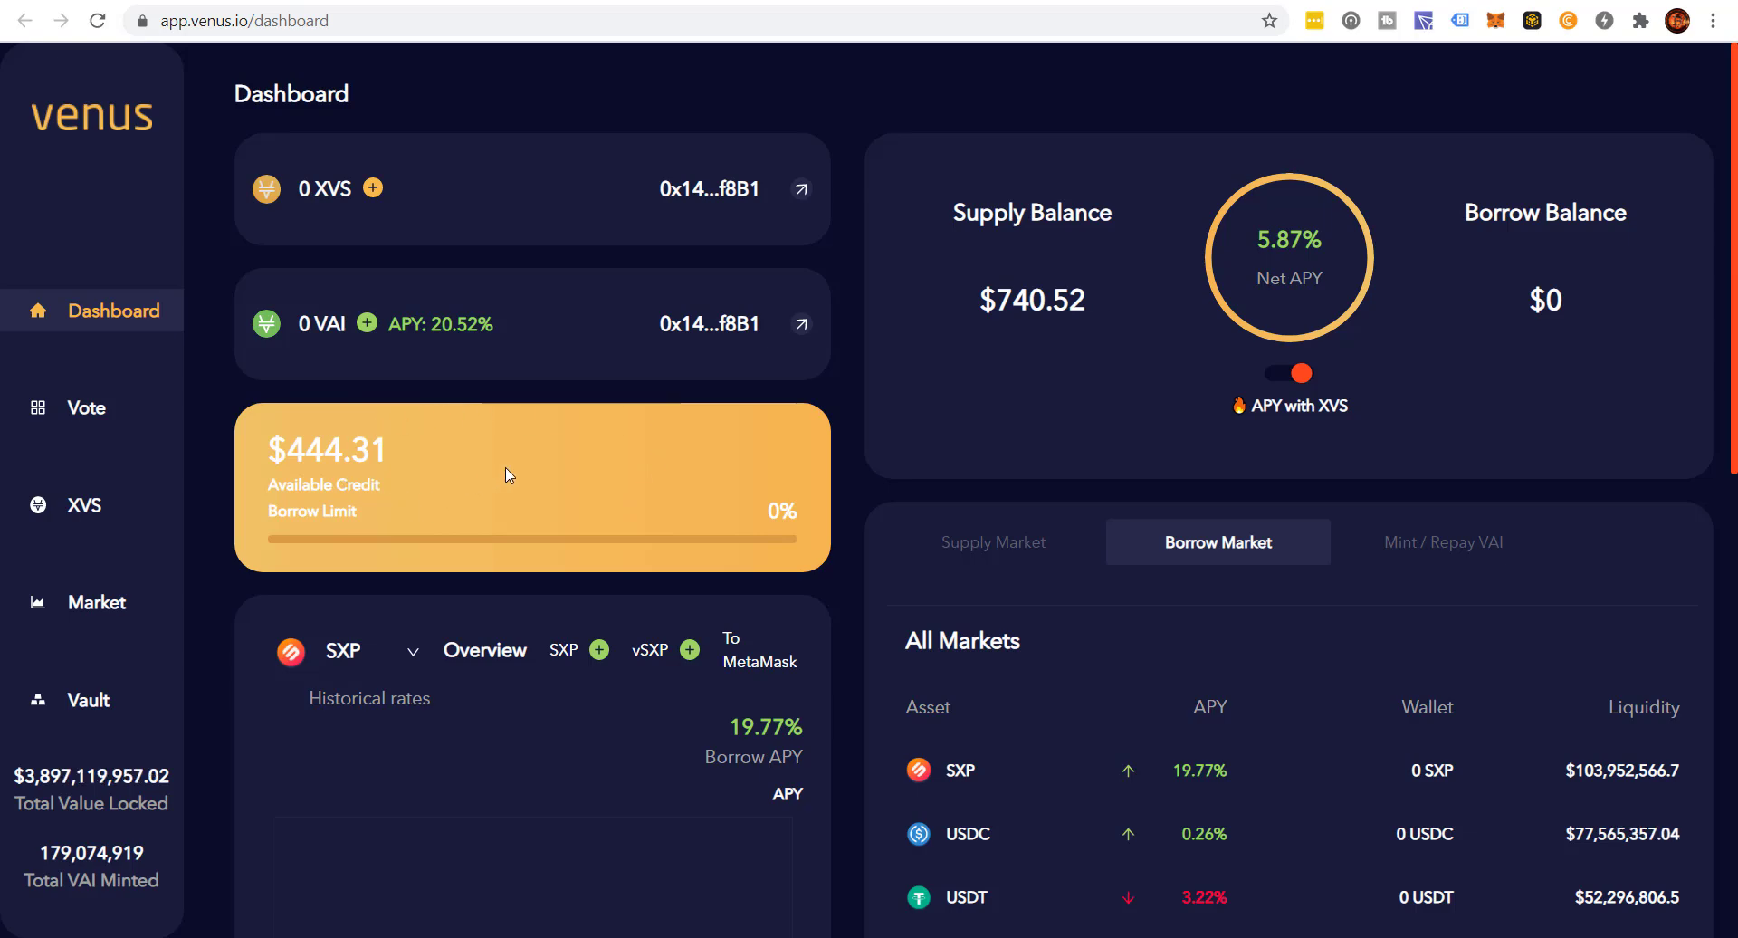
{"action": "scroll", "coordinate": [759, 563], "scroll_direction": "down", "scroll_amount": 4}
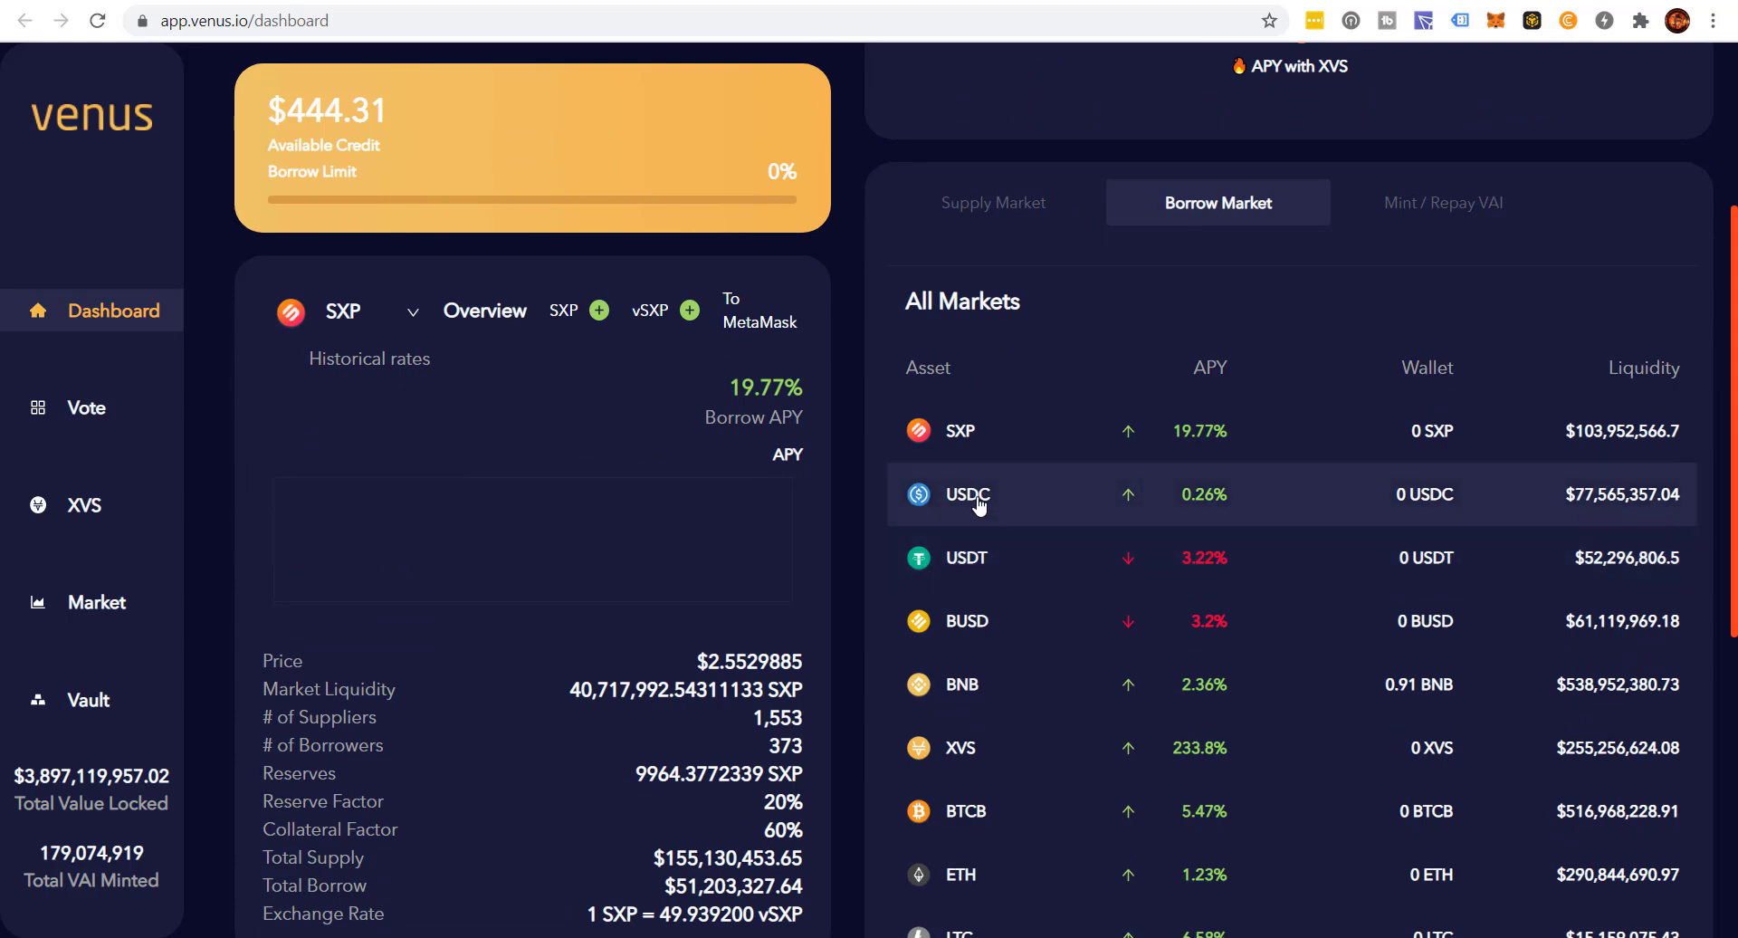
{"action": "left_click", "coordinate": [978, 505]}
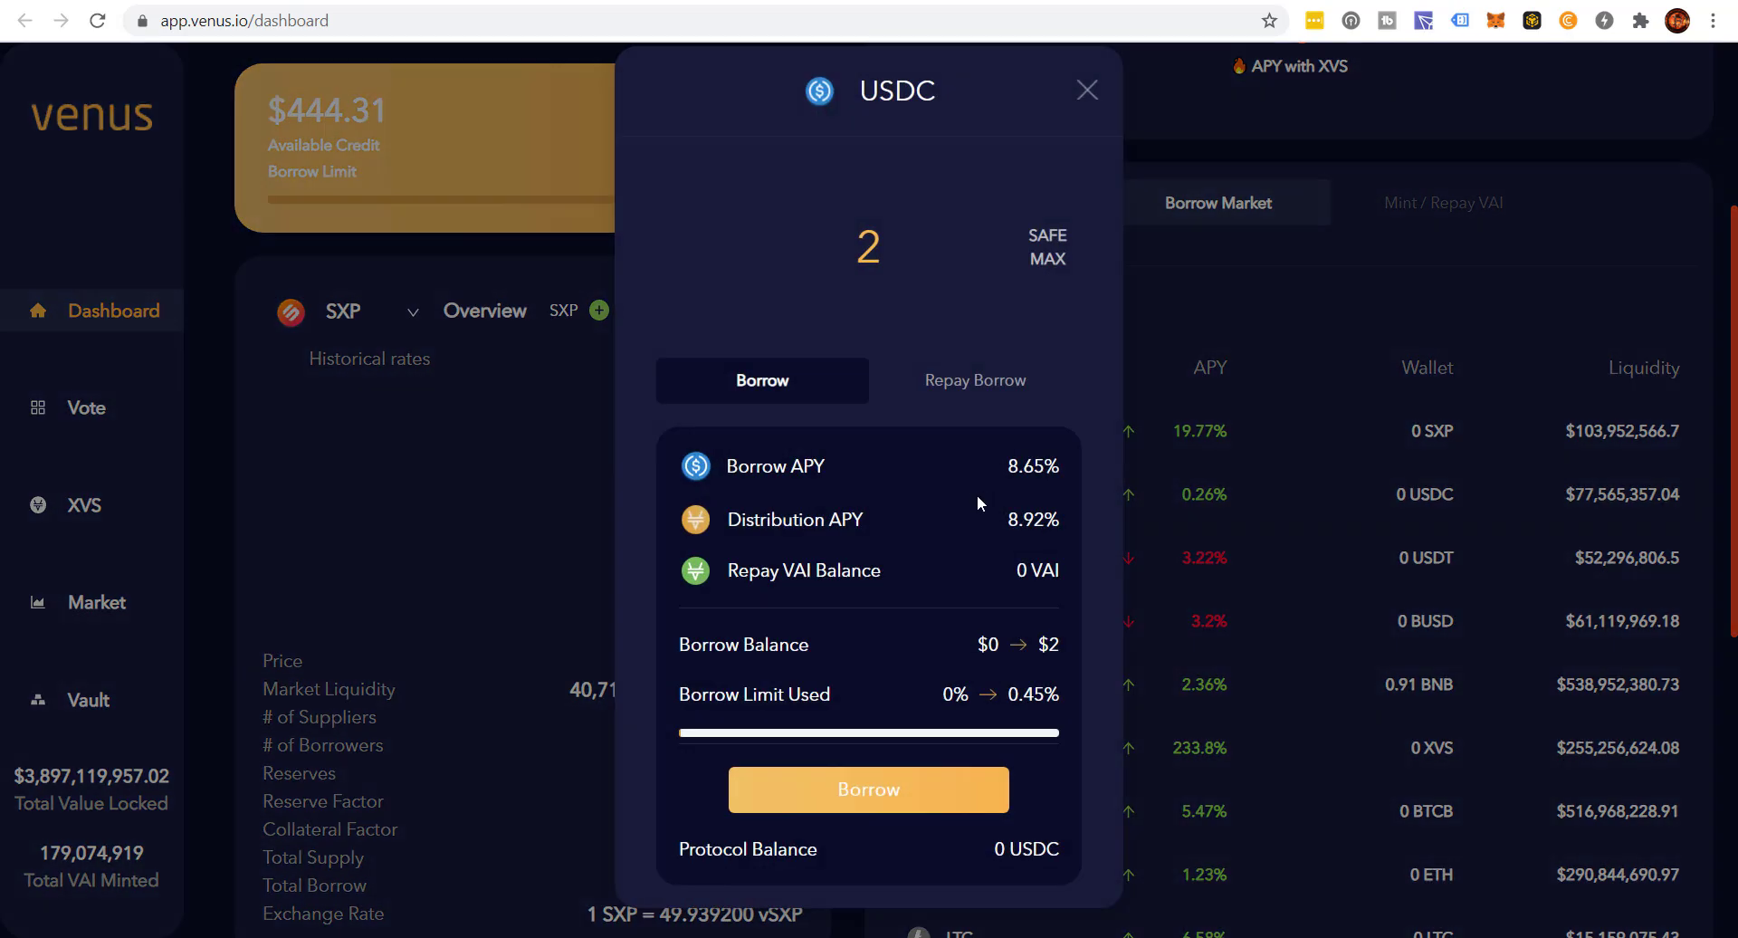
{"action": "left_click", "coordinate": [1089, 98]}
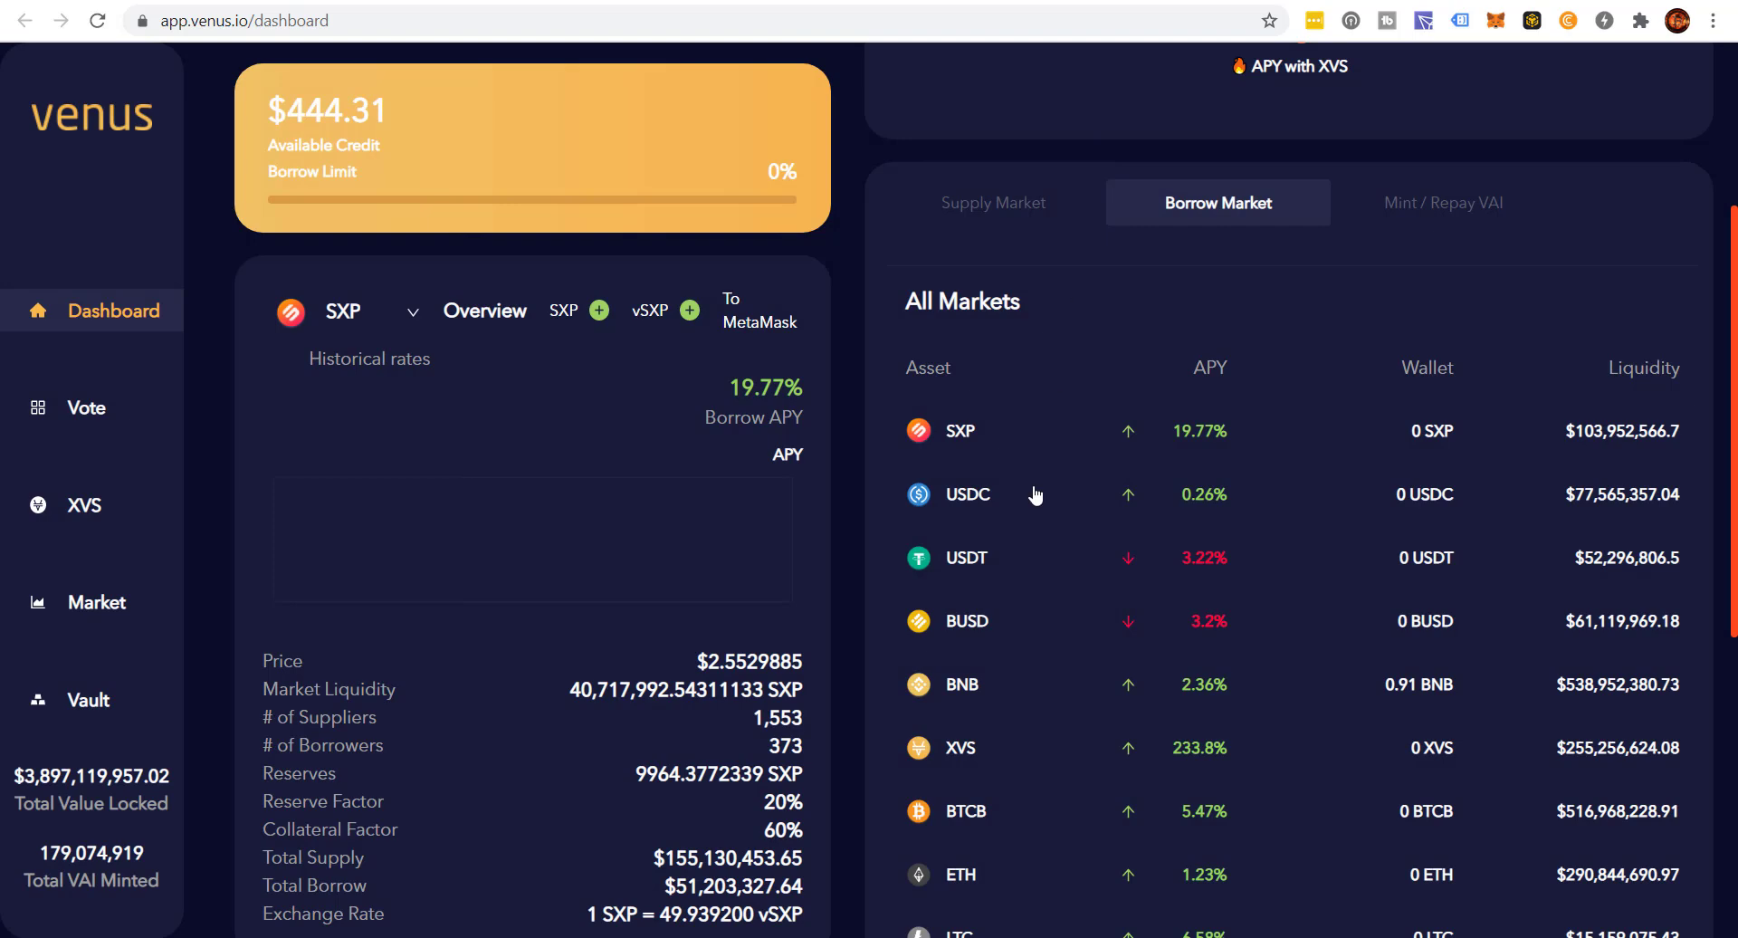
{"action": "left_click", "coordinate": [963, 752]}
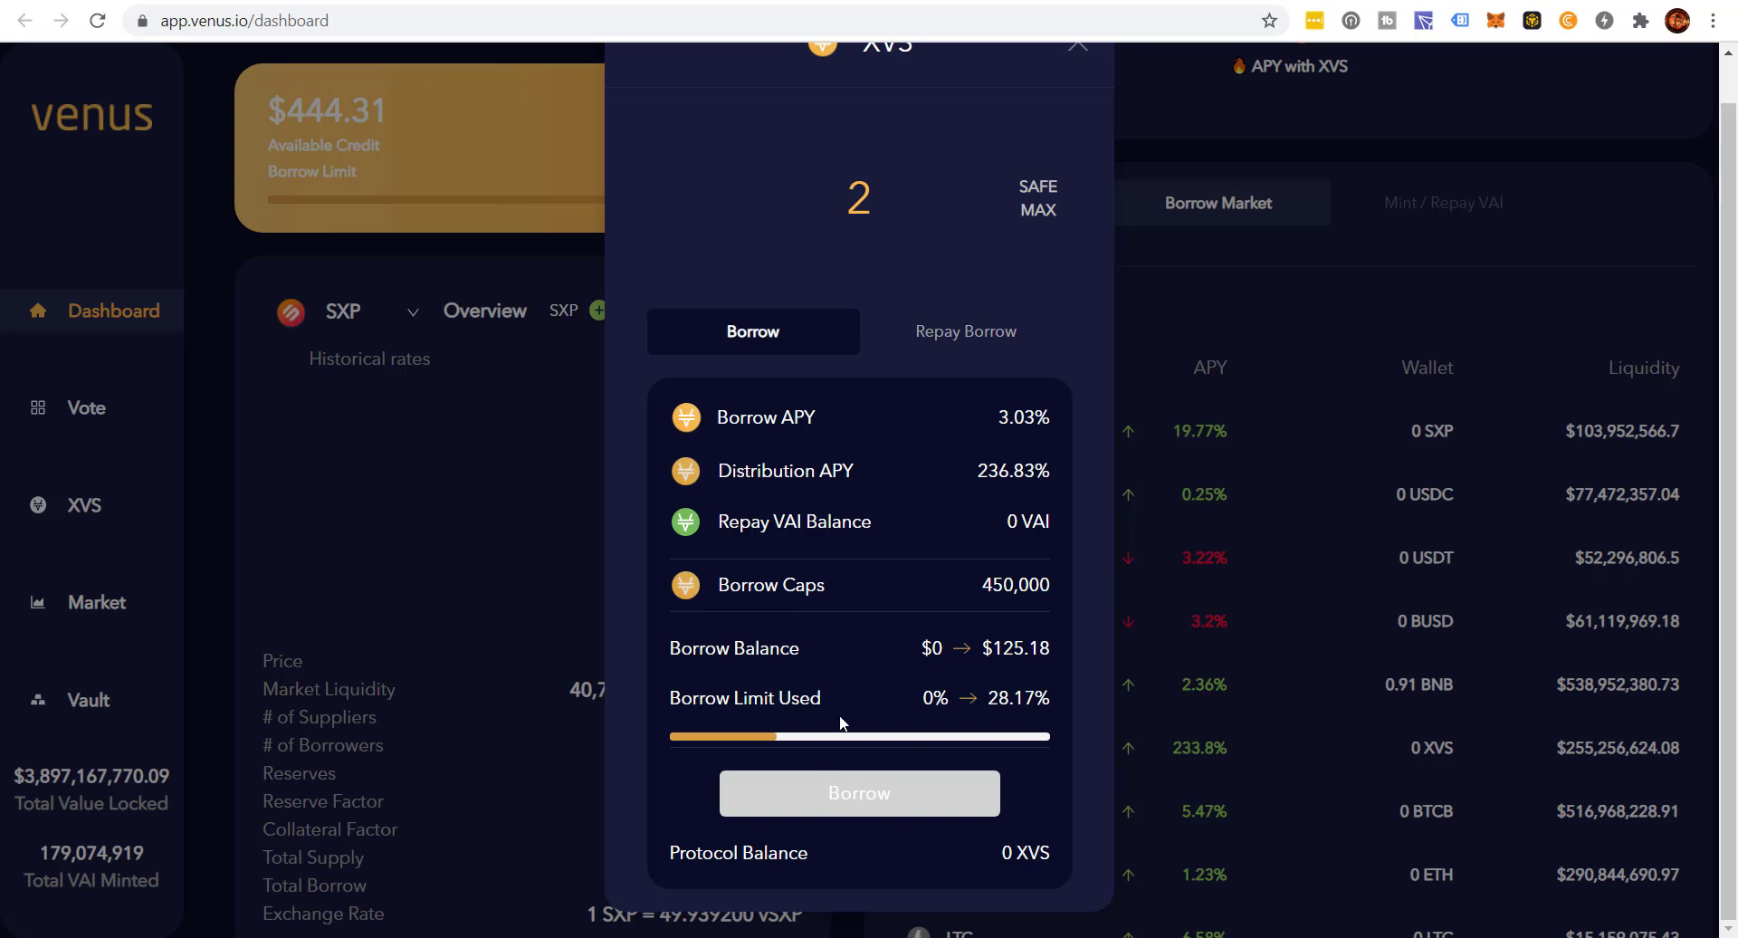
{"action": "scroll", "coordinate": [892, 317], "scroll_direction": "down", "scroll_amount": 1}
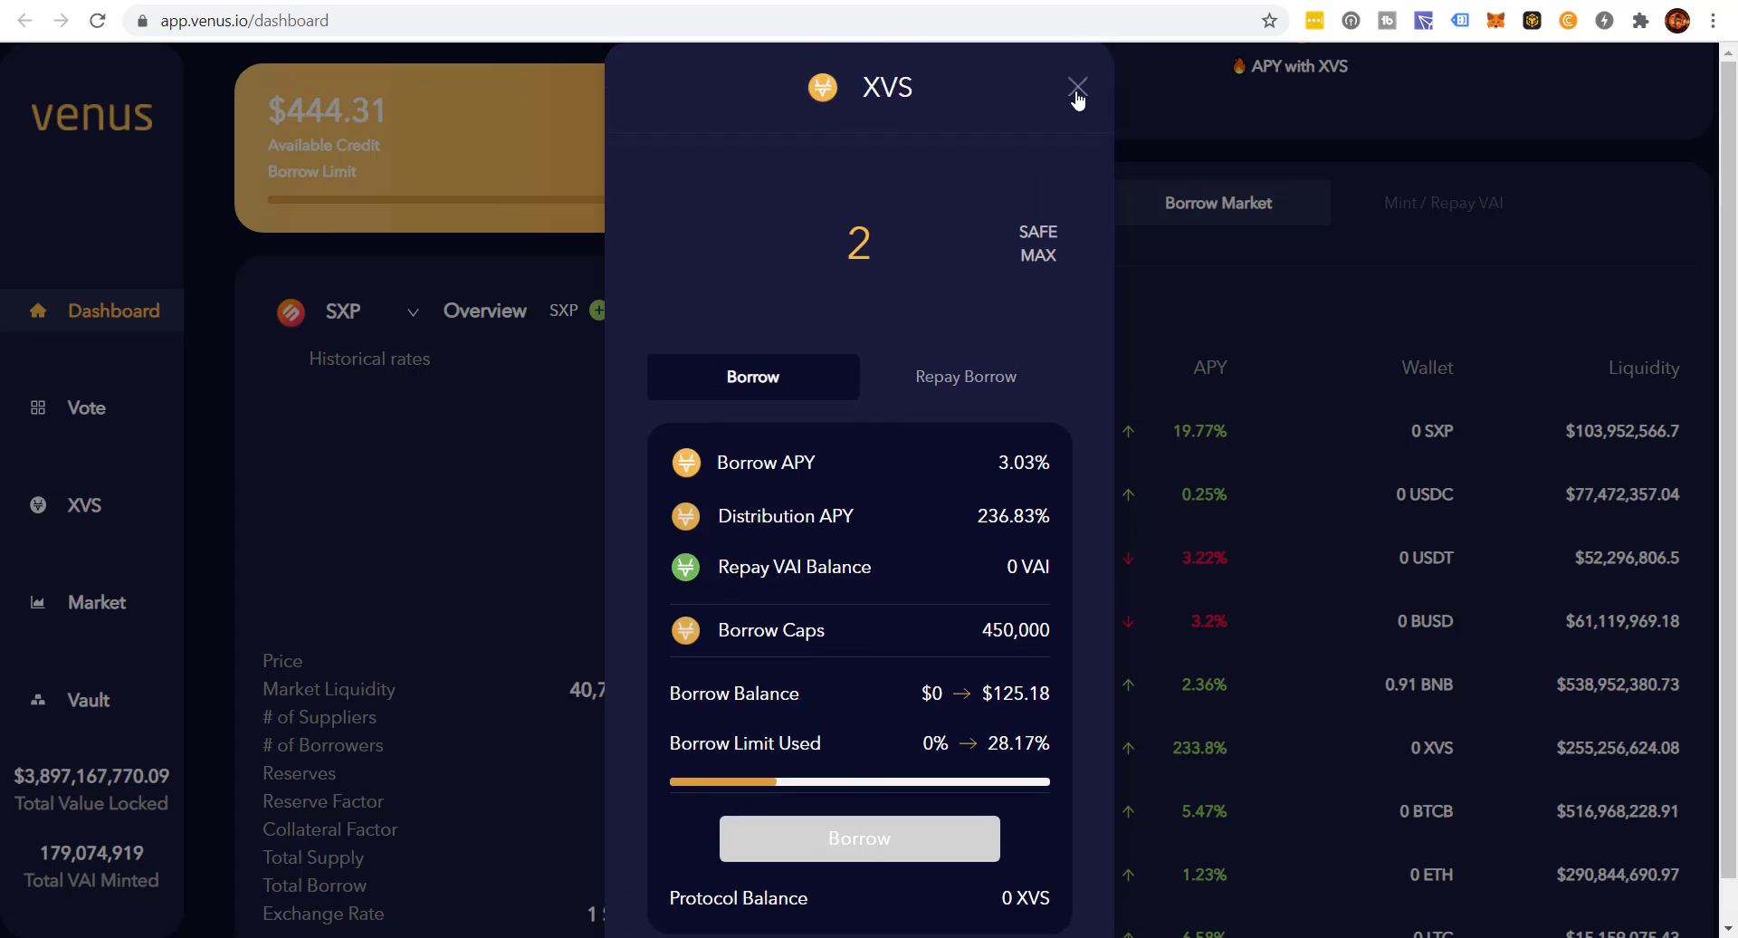
{"action": "left_click", "coordinate": [1077, 93]}
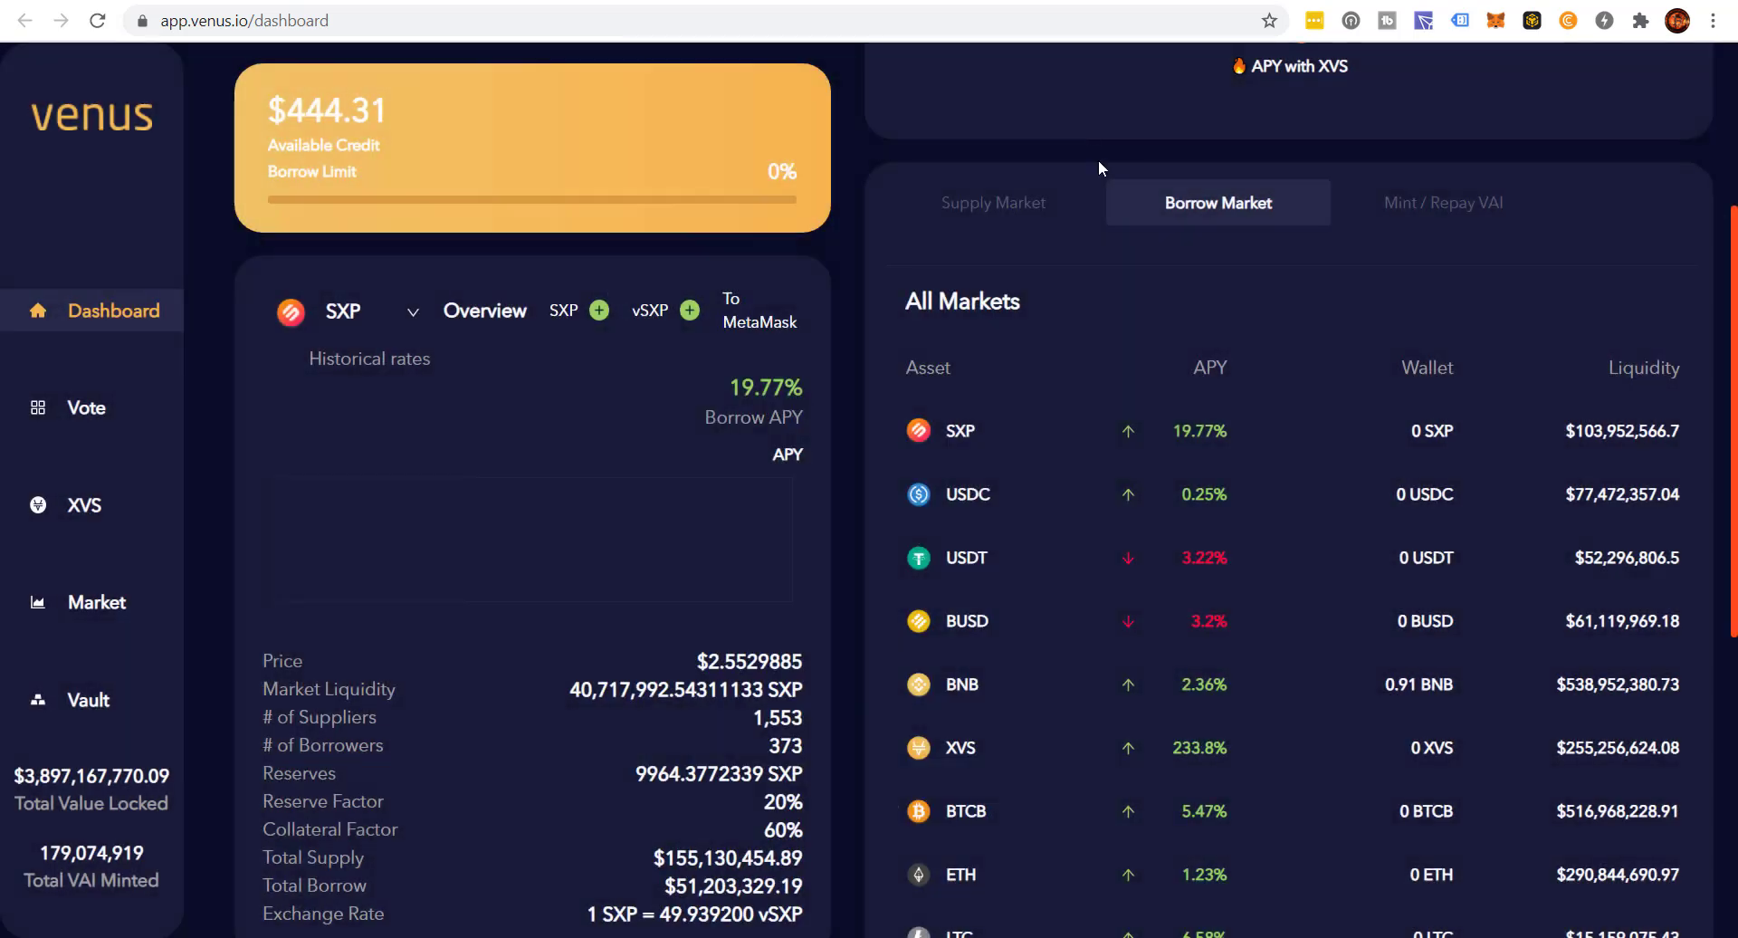
Step: In the USDC borrow form, replace the safe maximum amount with 100 USDC
{"action": "left_click", "coordinate": [975, 501]}
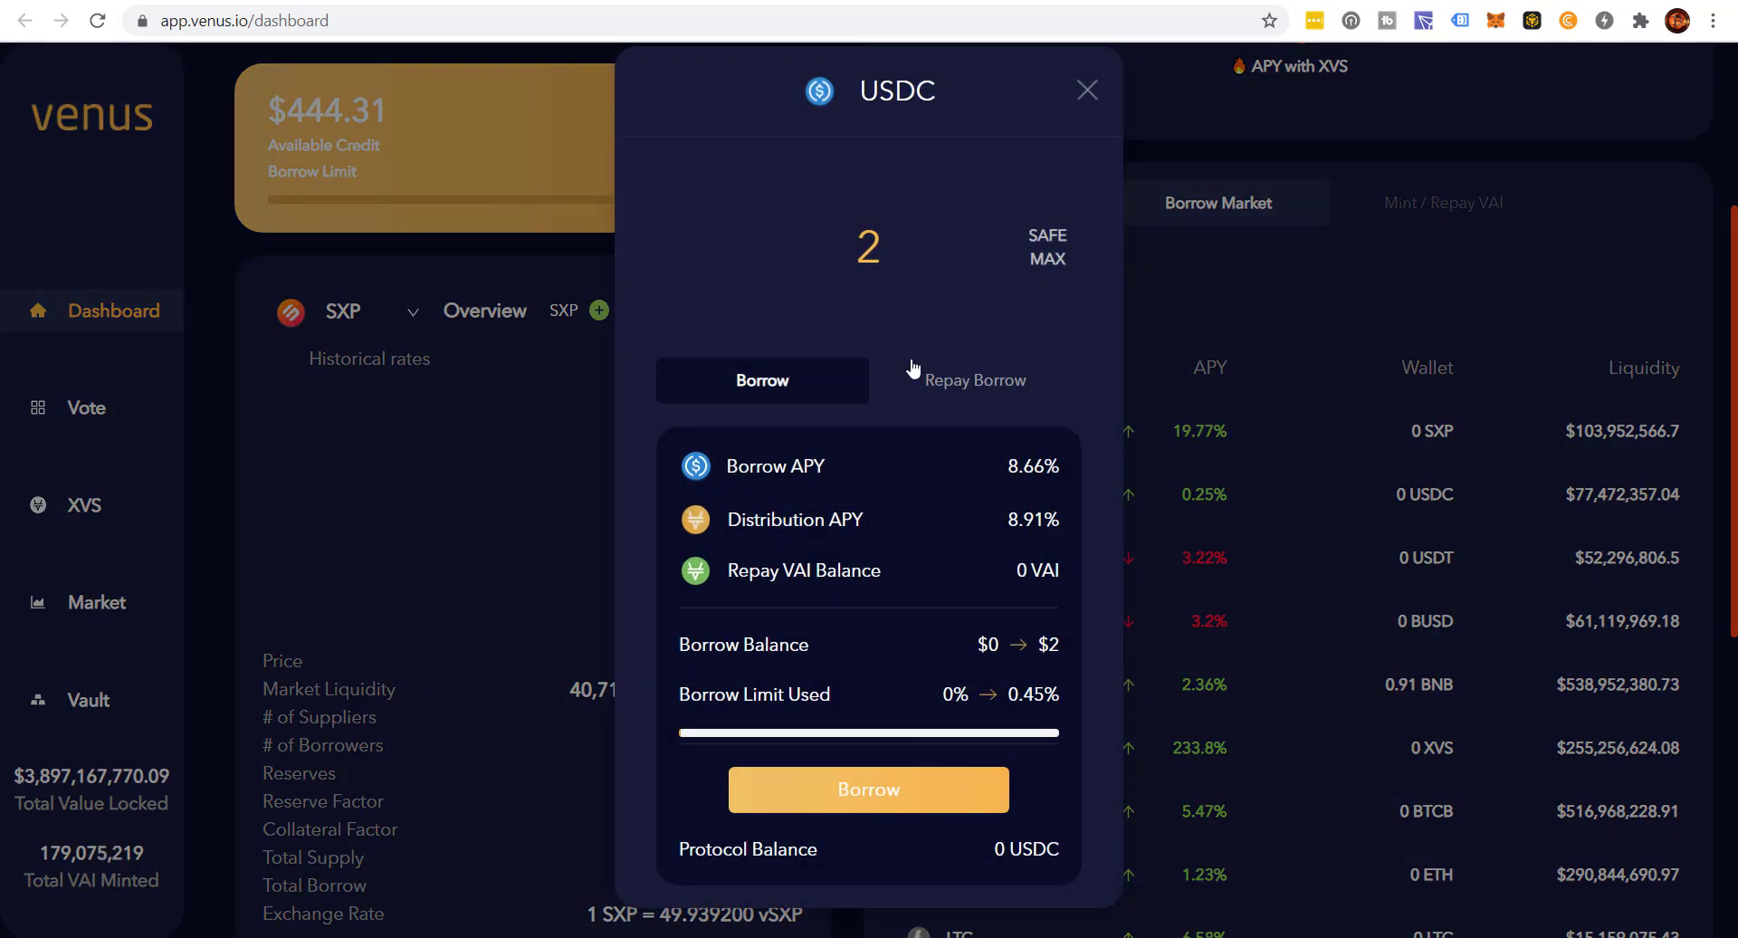
{"action": "left_click", "coordinate": [1047, 259]}
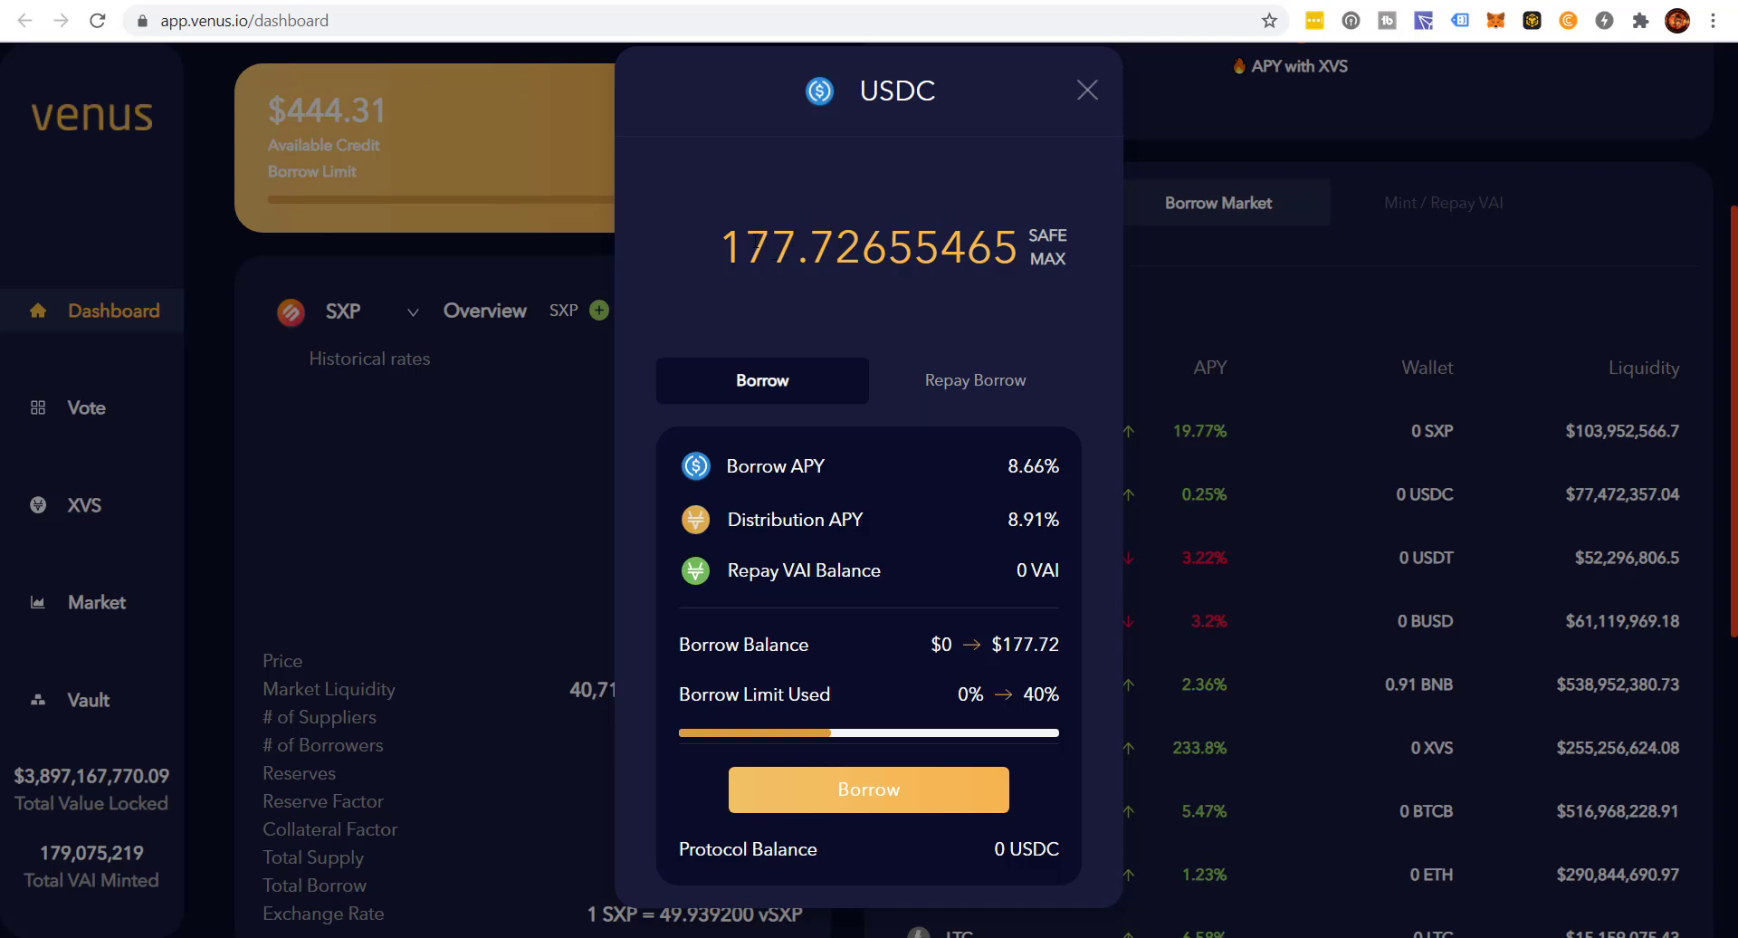
{"action": "left_click_drag", "start_coordinate": [831, 247], "coordinate": [1273, 258]}
{"action": "type", "text": "100"}
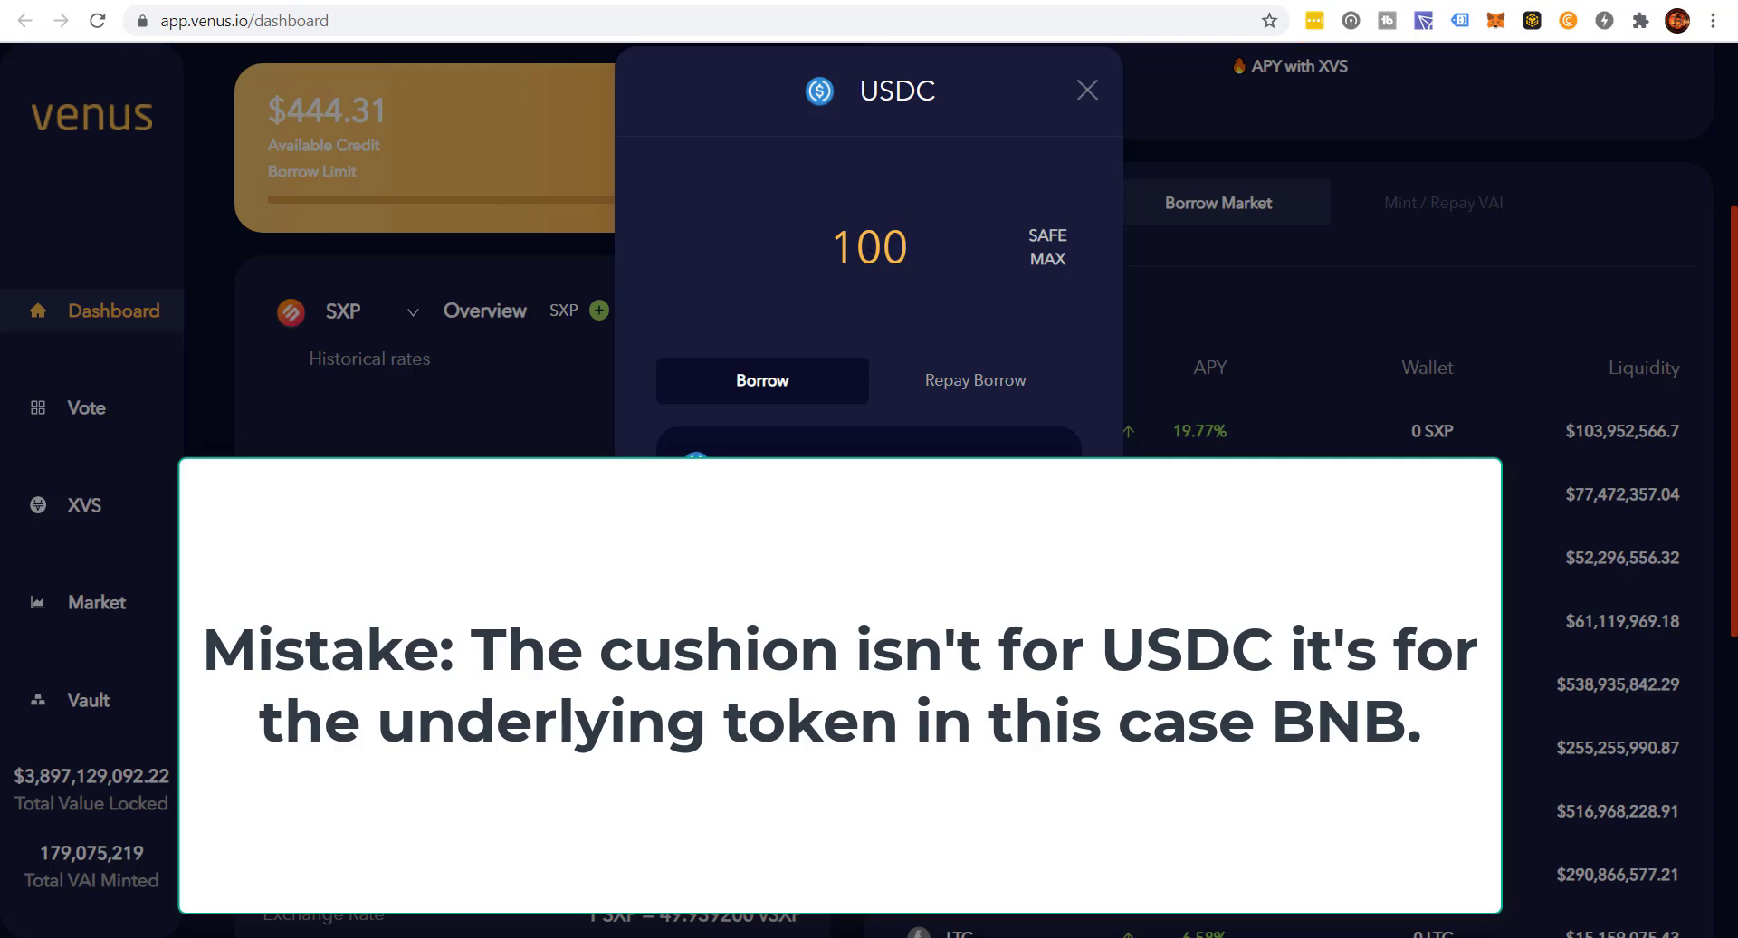
{"action": "double_click", "coordinate": [960, 89]}
{"action": "left_click", "coordinate": [987, 177]}
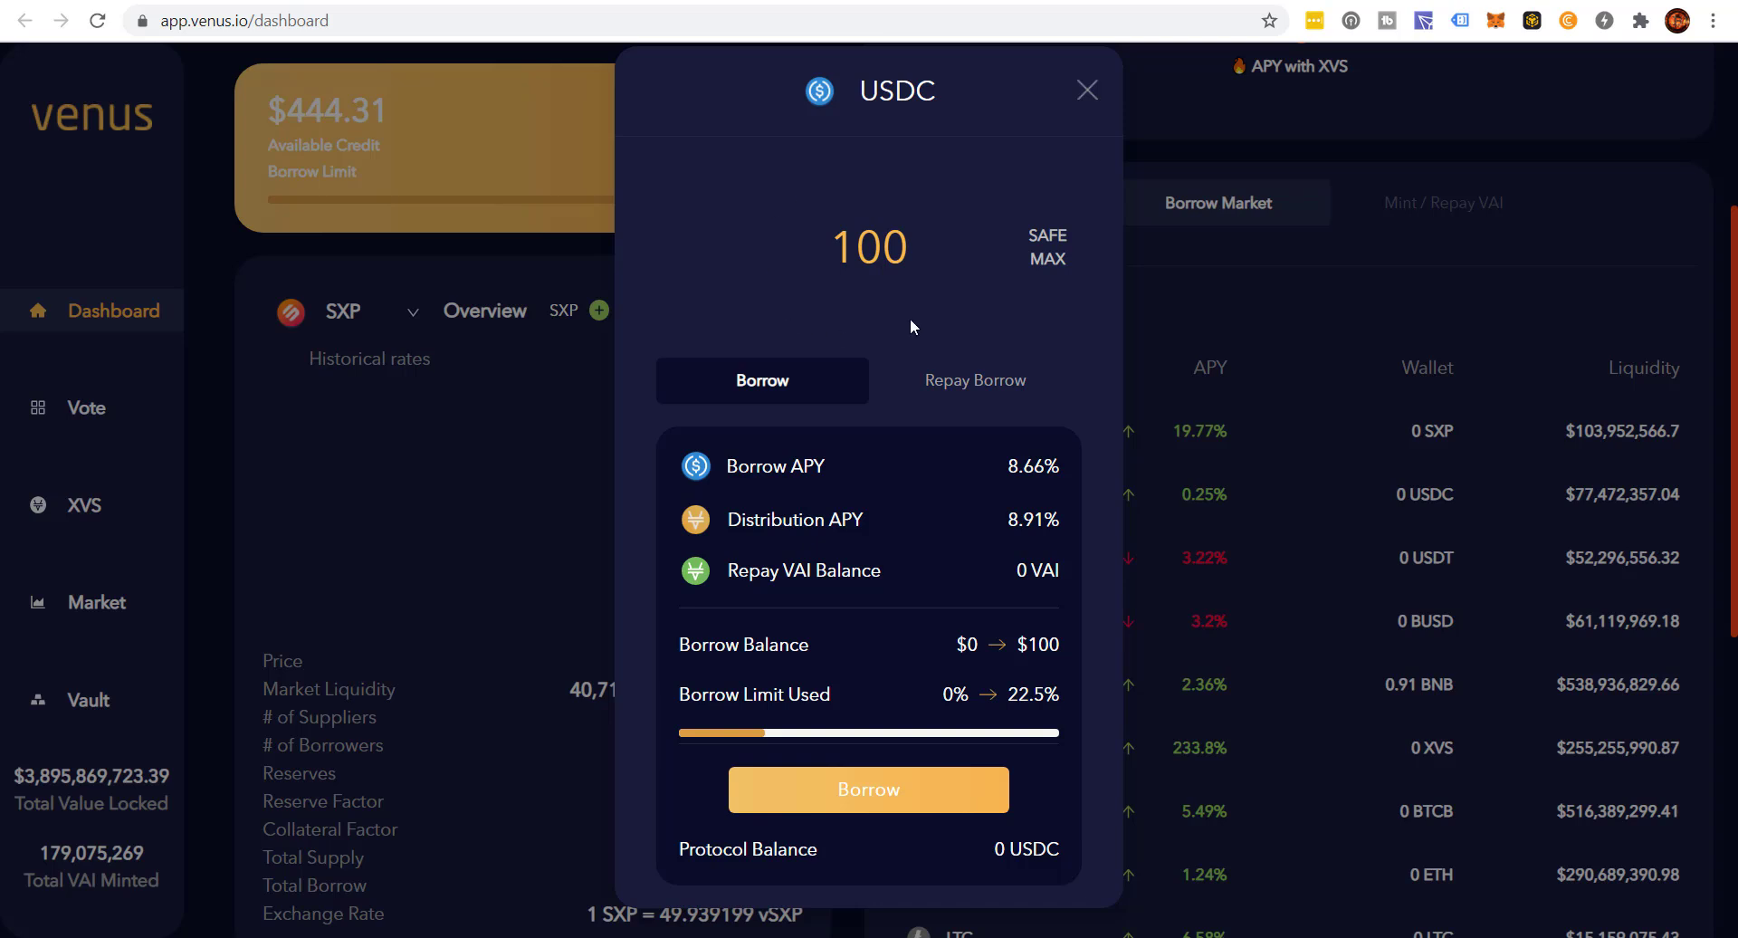
Step: Submit the 100 USDC borrow and confirm the transaction in MetaMask
{"action": "left_click", "coordinate": [866, 812]}
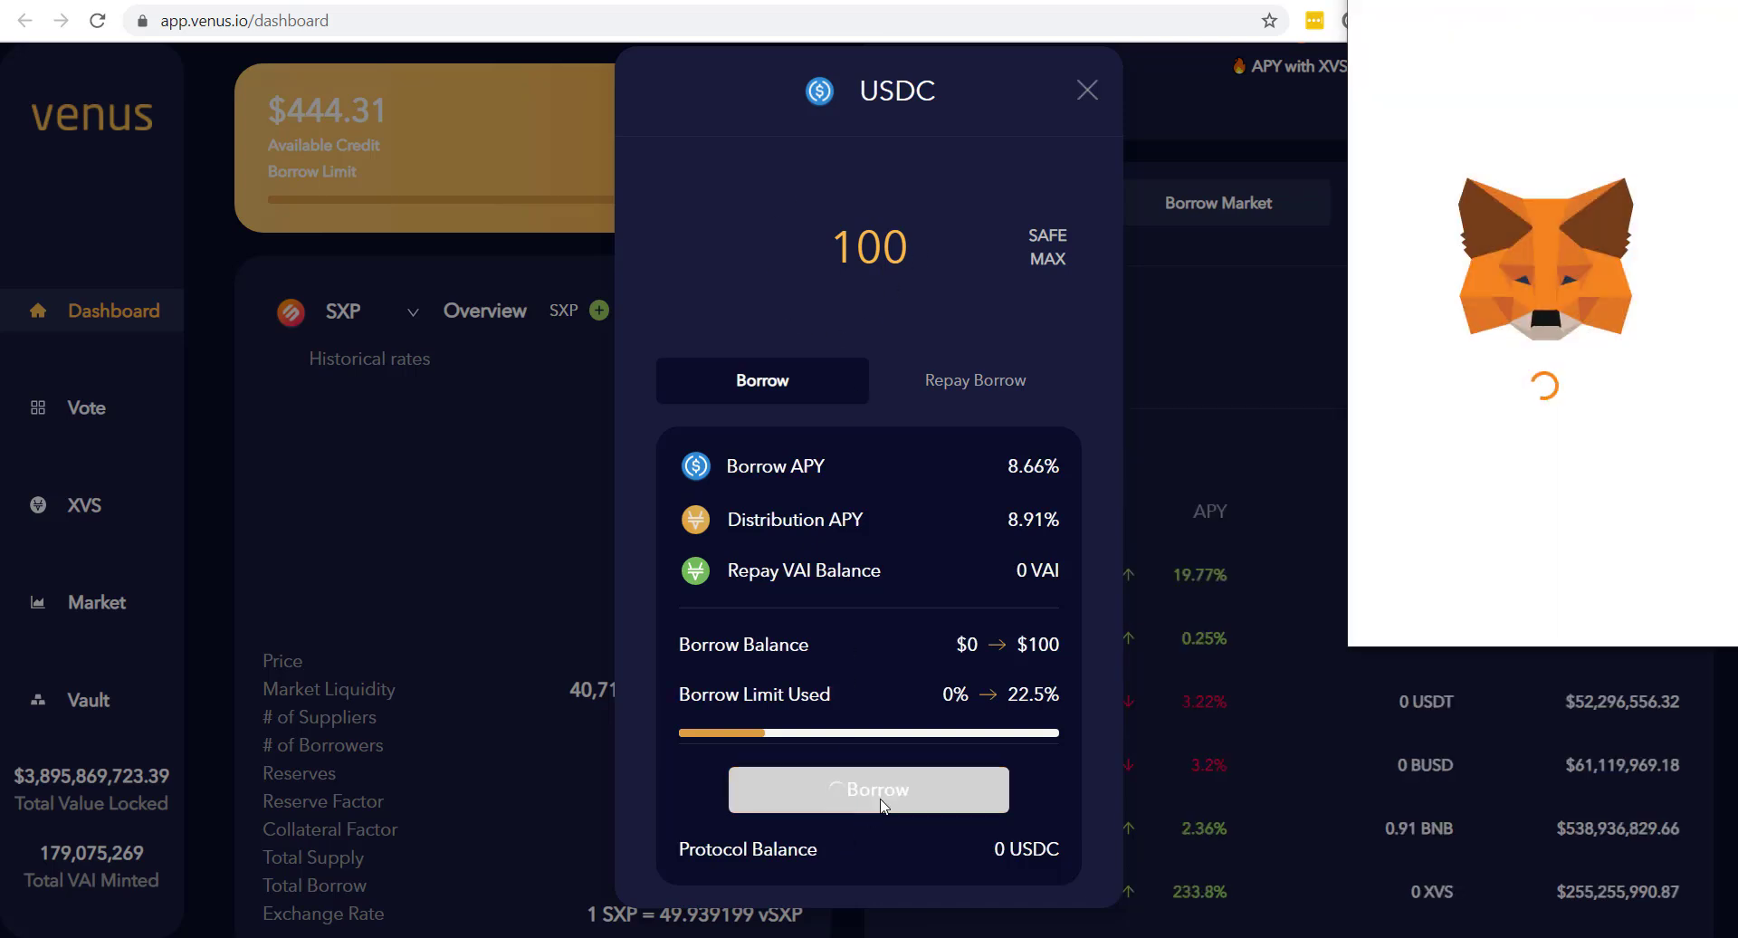
{"action": "left_click", "coordinate": [1668, 623]}
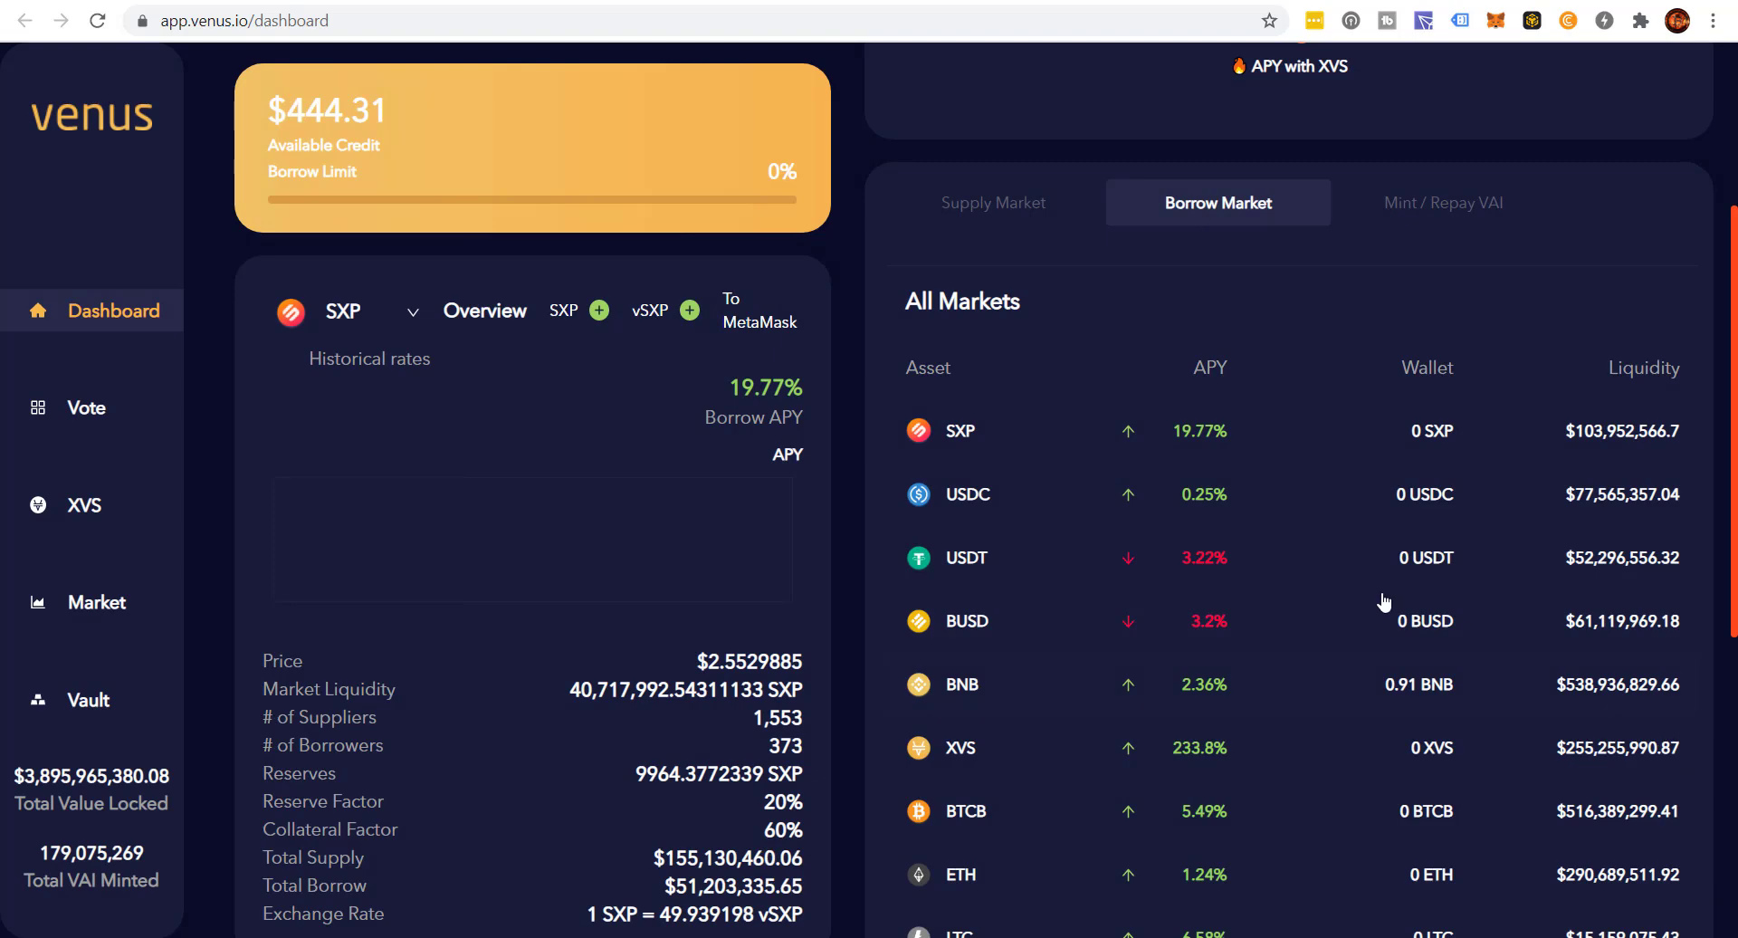
{"action": "scroll", "coordinate": [1376, 588], "scroll_direction": "up", "scroll_amount": 4}
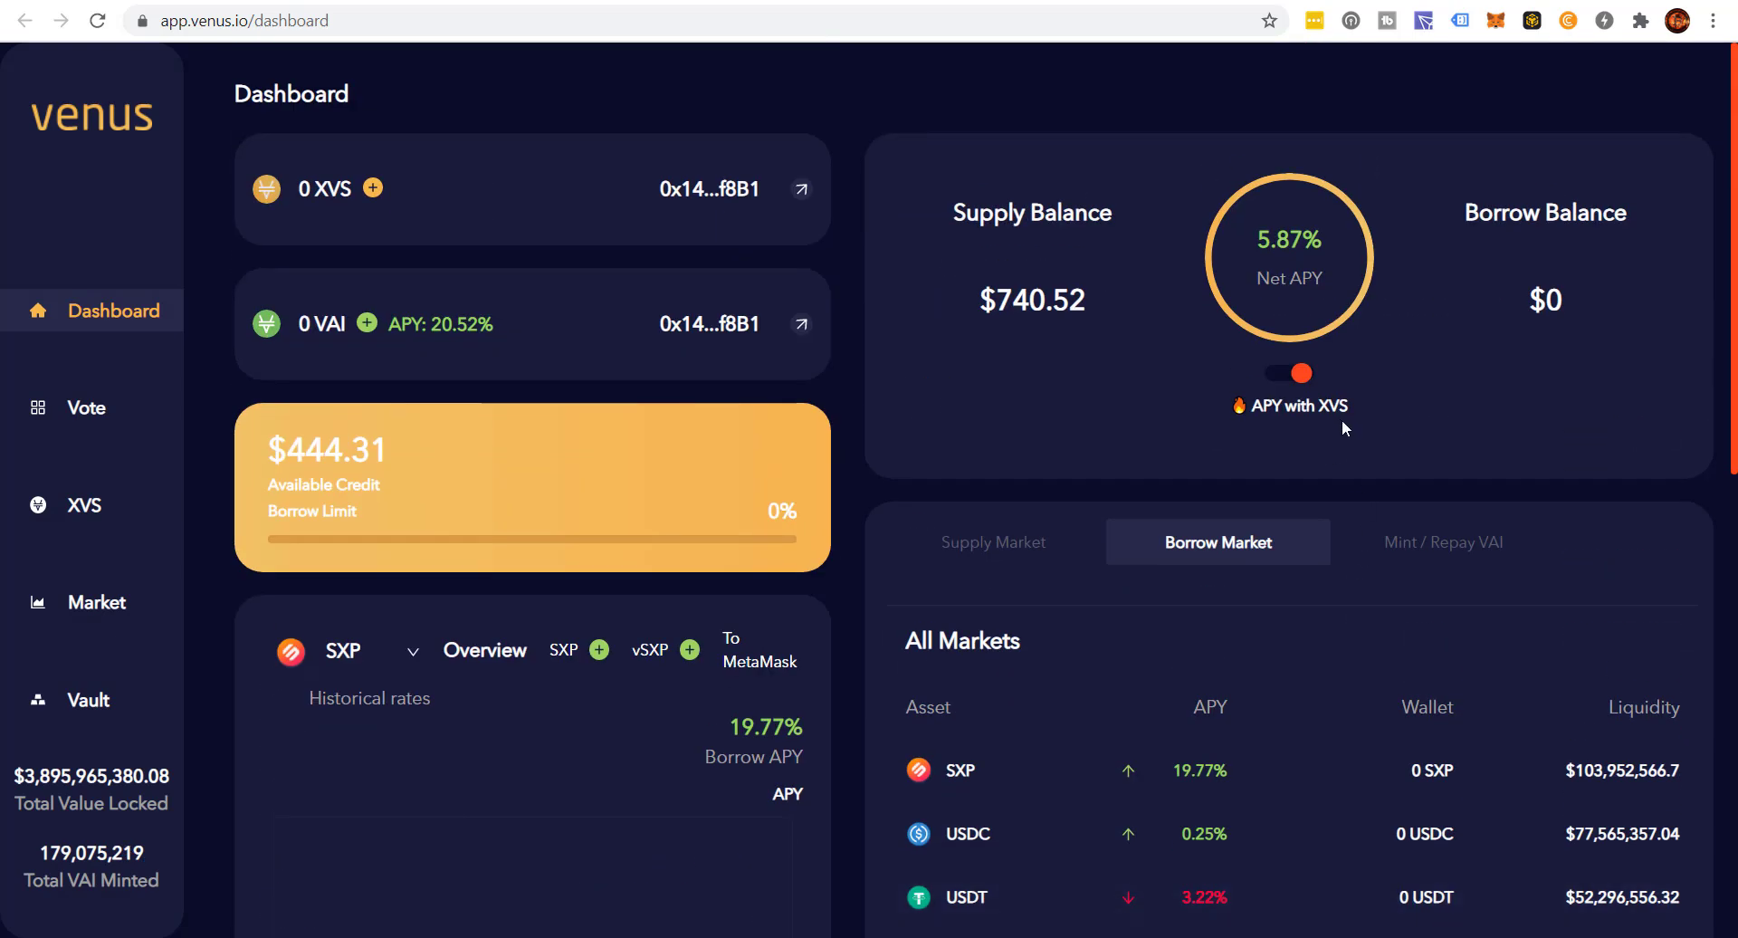
Step: Review the Borrowing list showing 100 USDC, a $100 borrow balance and 22% of the limit used
{"action": "left_click", "coordinate": [1048, 554]}
{"action": "left_click", "coordinate": [1211, 546]}
{"action": "scroll", "coordinate": [1207, 411], "scroll_direction": "down", "scroll_amount": 3}
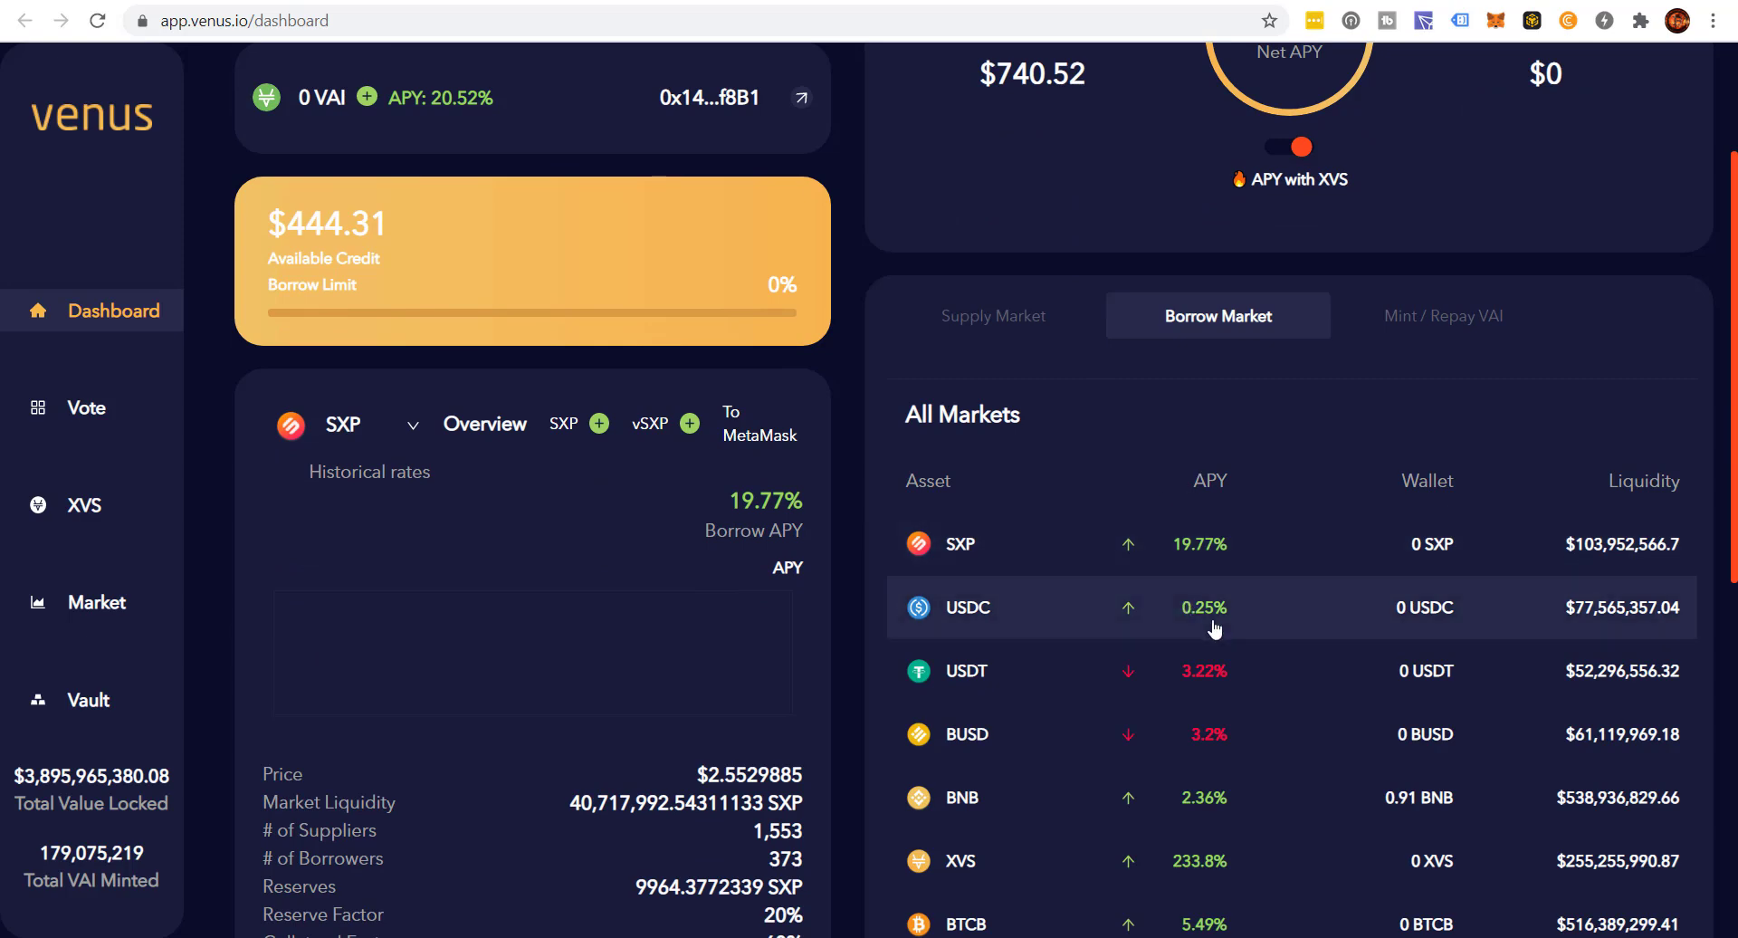
{"action": "scroll", "coordinate": [1215, 628], "scroll_direction": "up", "scroll_amount": 3}
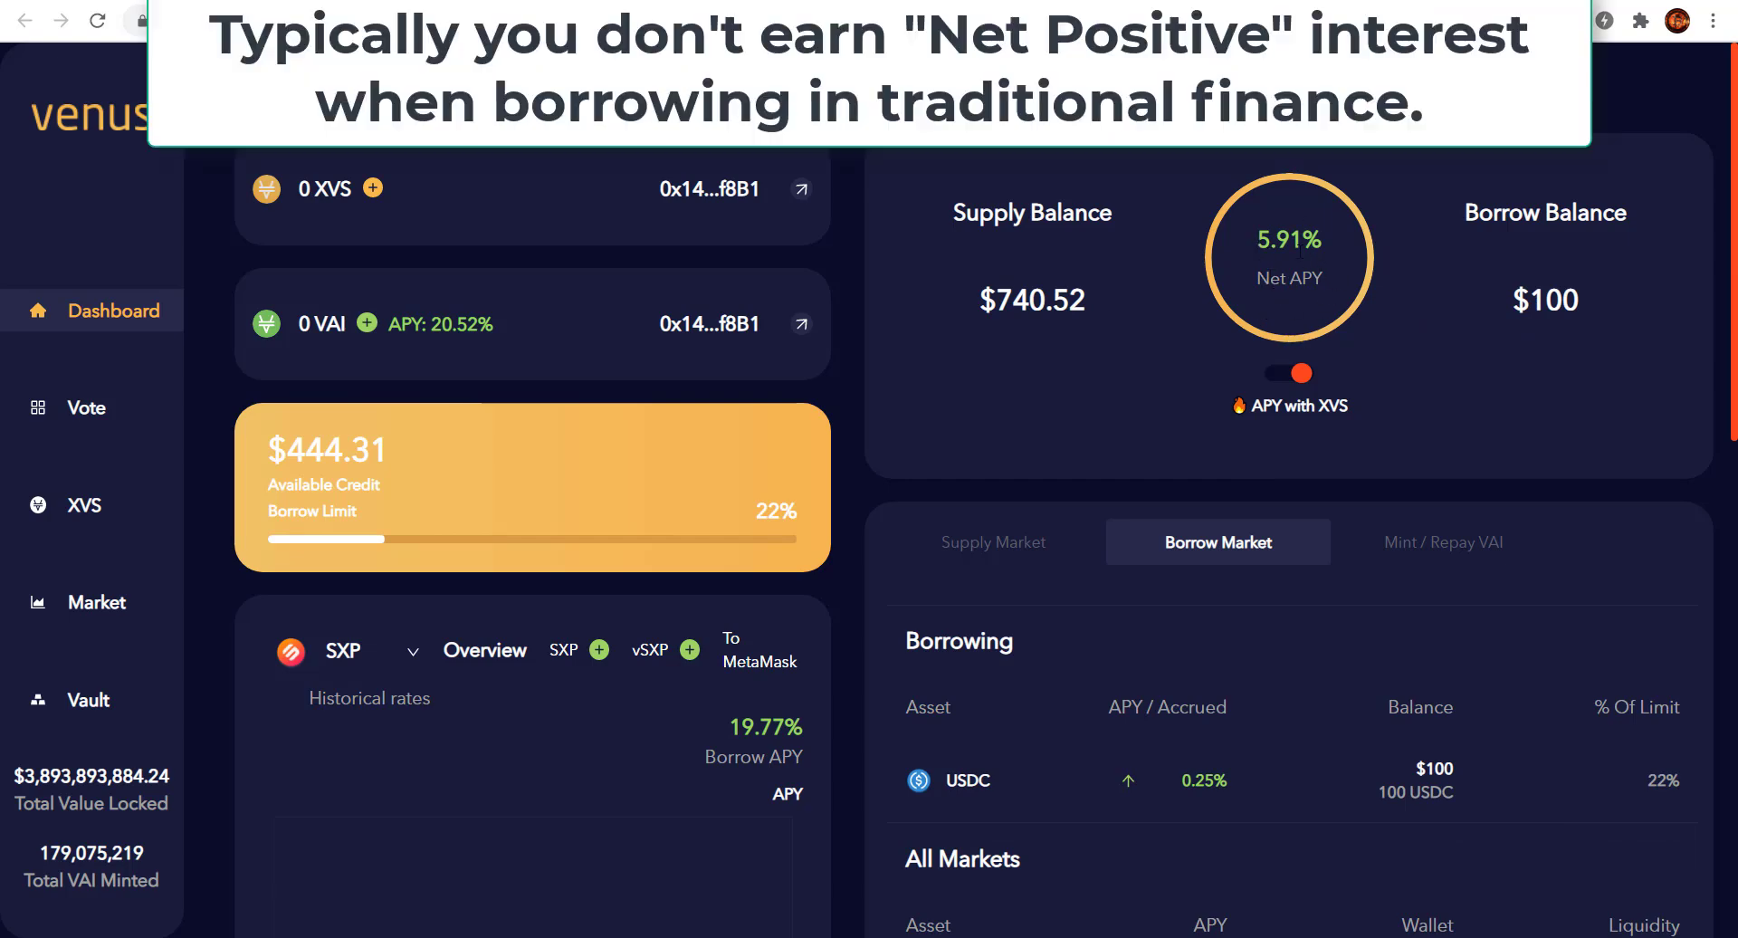
{"action": "scroll", "coordinate": [1309, 286], "scroll_direction": "down", "scroll_amount": 2}
{"action": "scroll", "coordinate": [1309, 286], "scroll_direction": "up", "scroll_amount": 2}
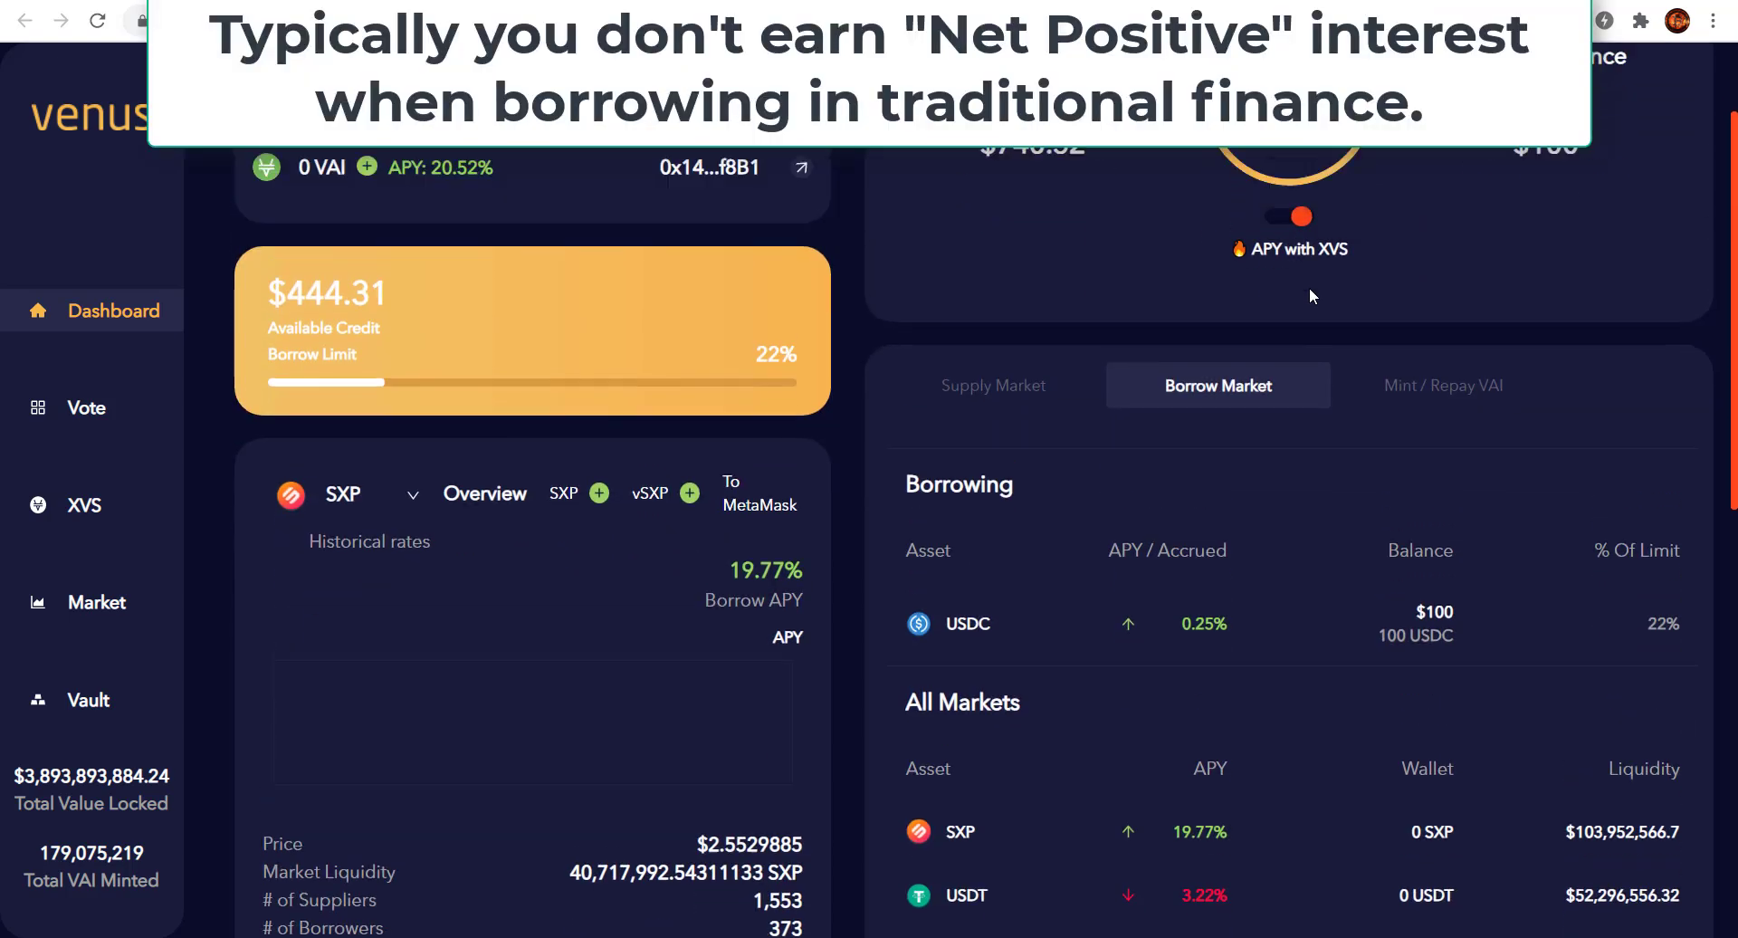
{"action": "scroll", "coordinate": [1309, 286], "scroll_direction": "down", "scroll_amount": 3}
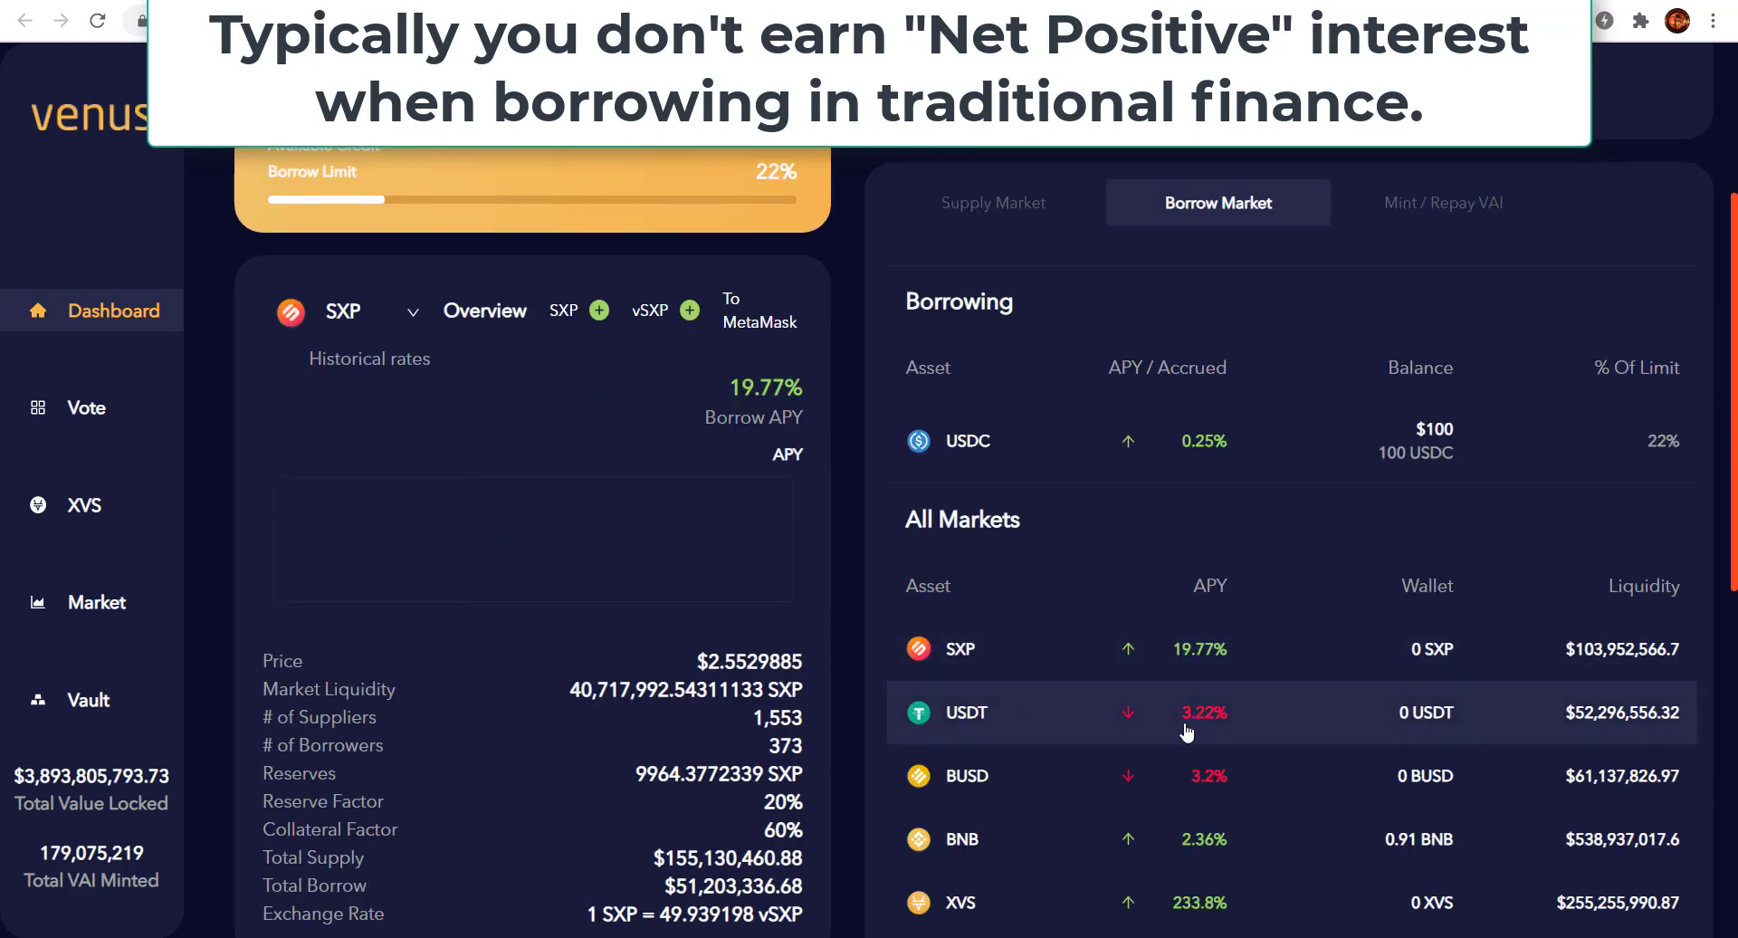
{"action": "scroll", "coordinate": [1247, 721], "scroll_direction": "up", "scroll_amount": 2}
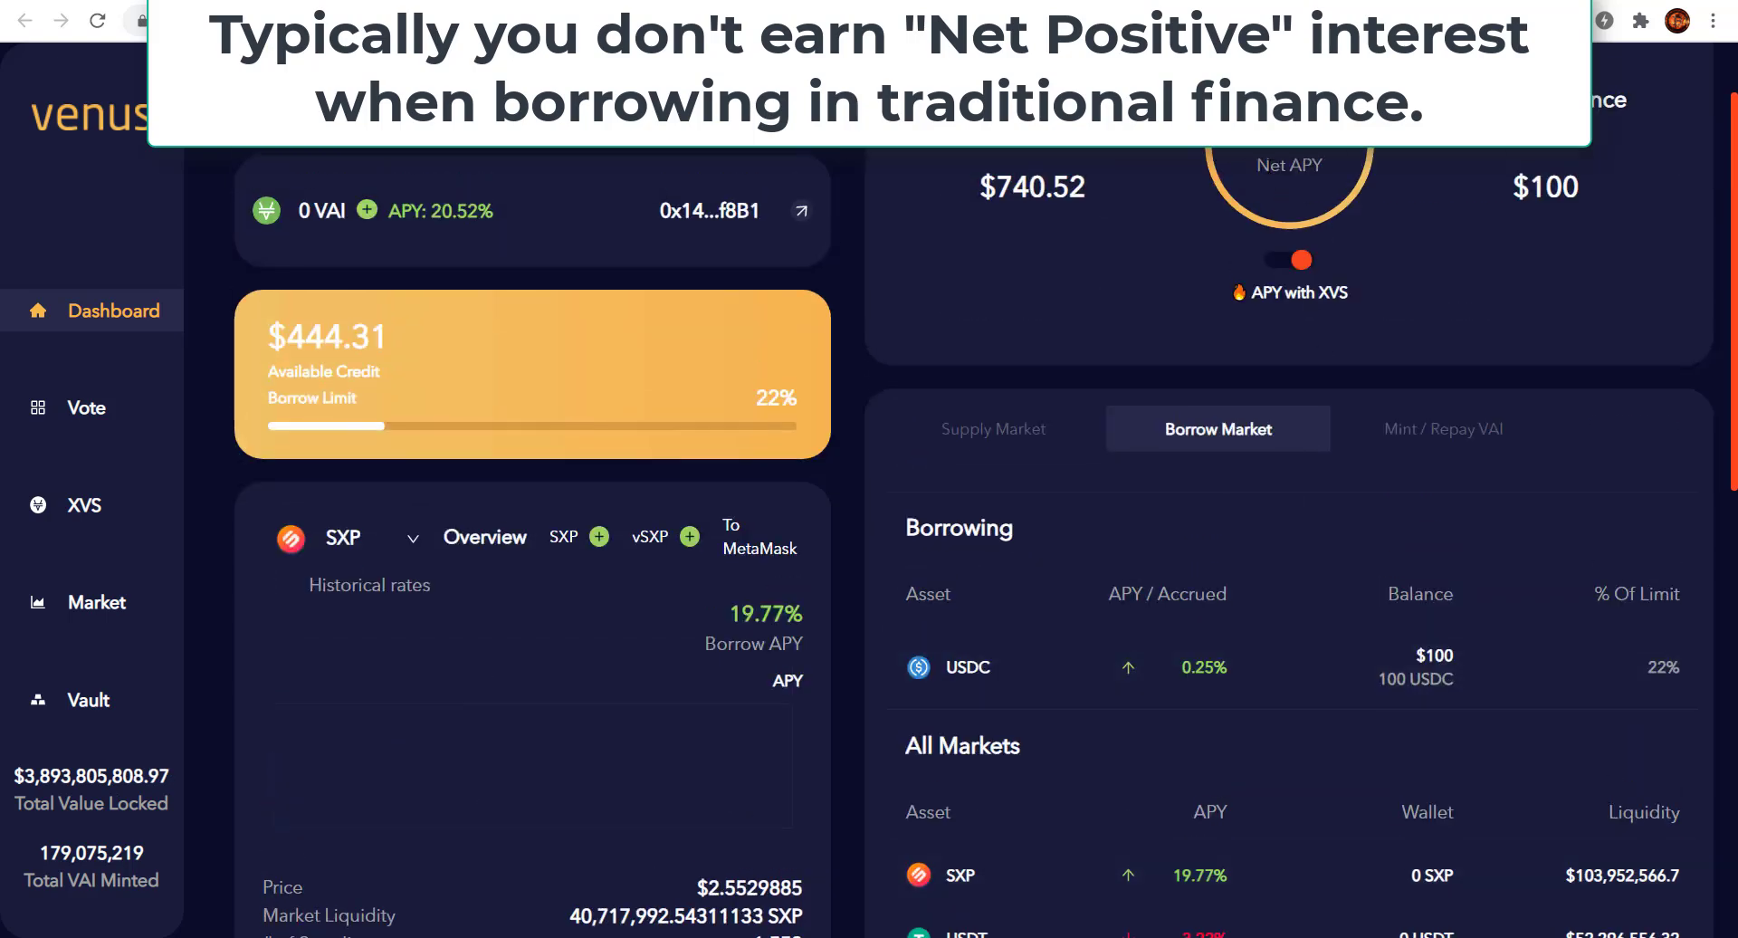
{"action": "scroll", "coordinate": [1269, 268], "scroll_direction": "down", "scroll_amount": 1}
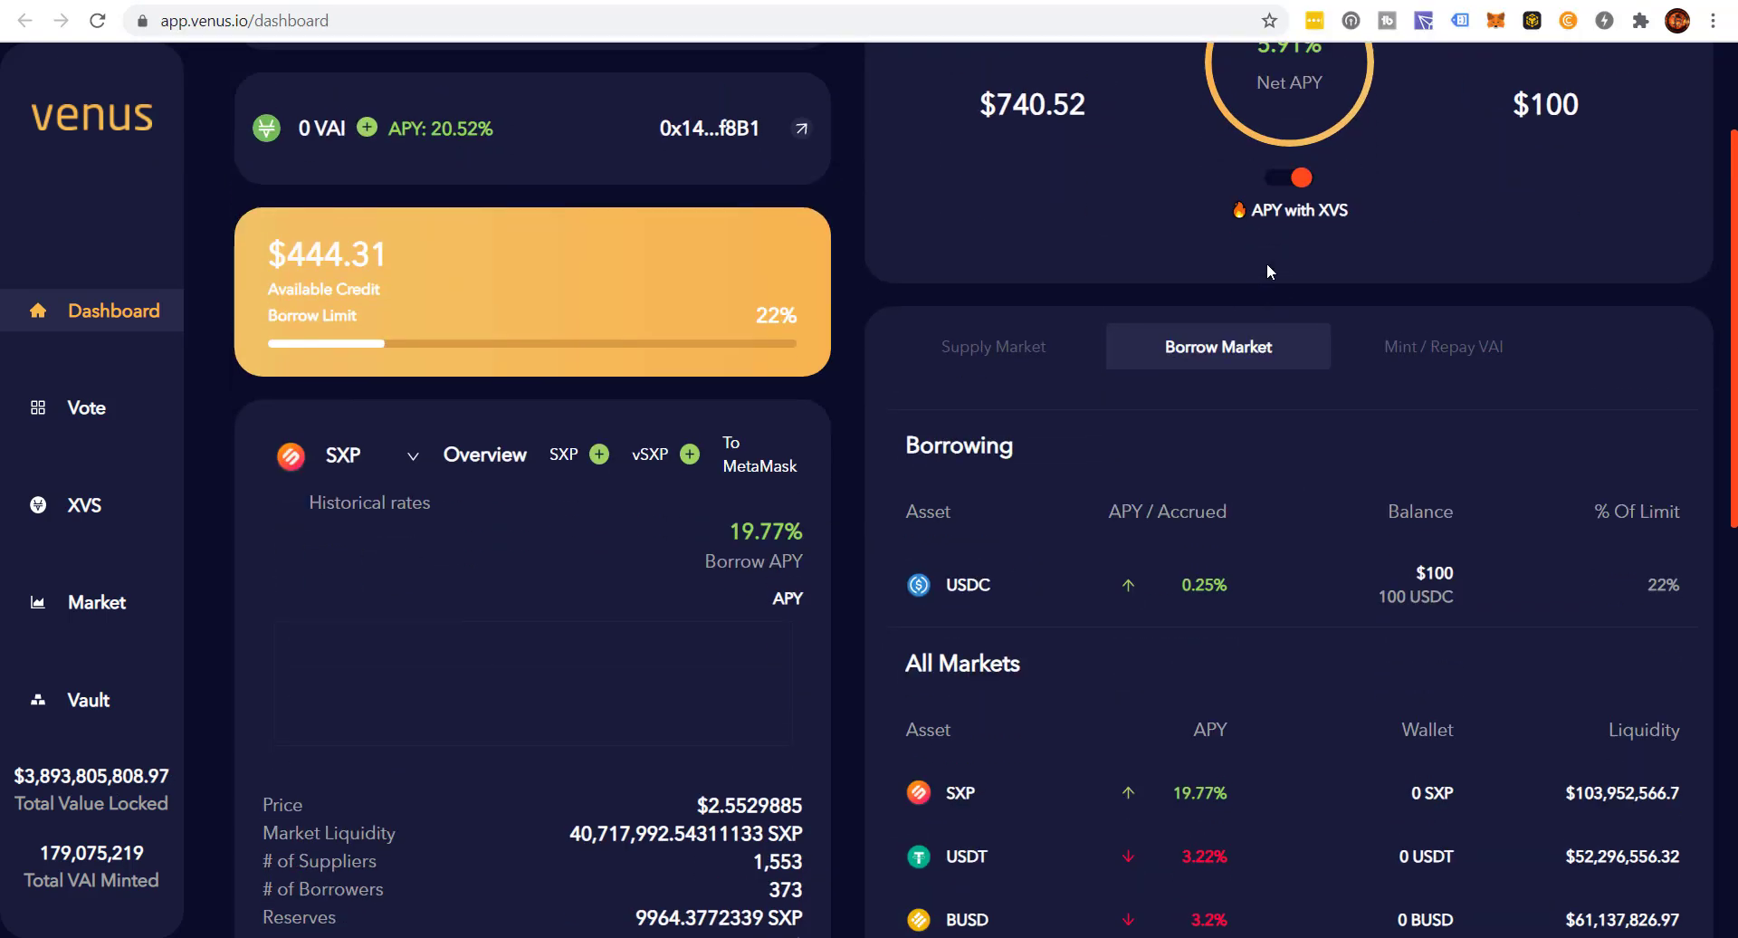
{"action": "scroll", "coordinate": [1267, 270], "scroll_direction": "up", "scroll_amount": 3}
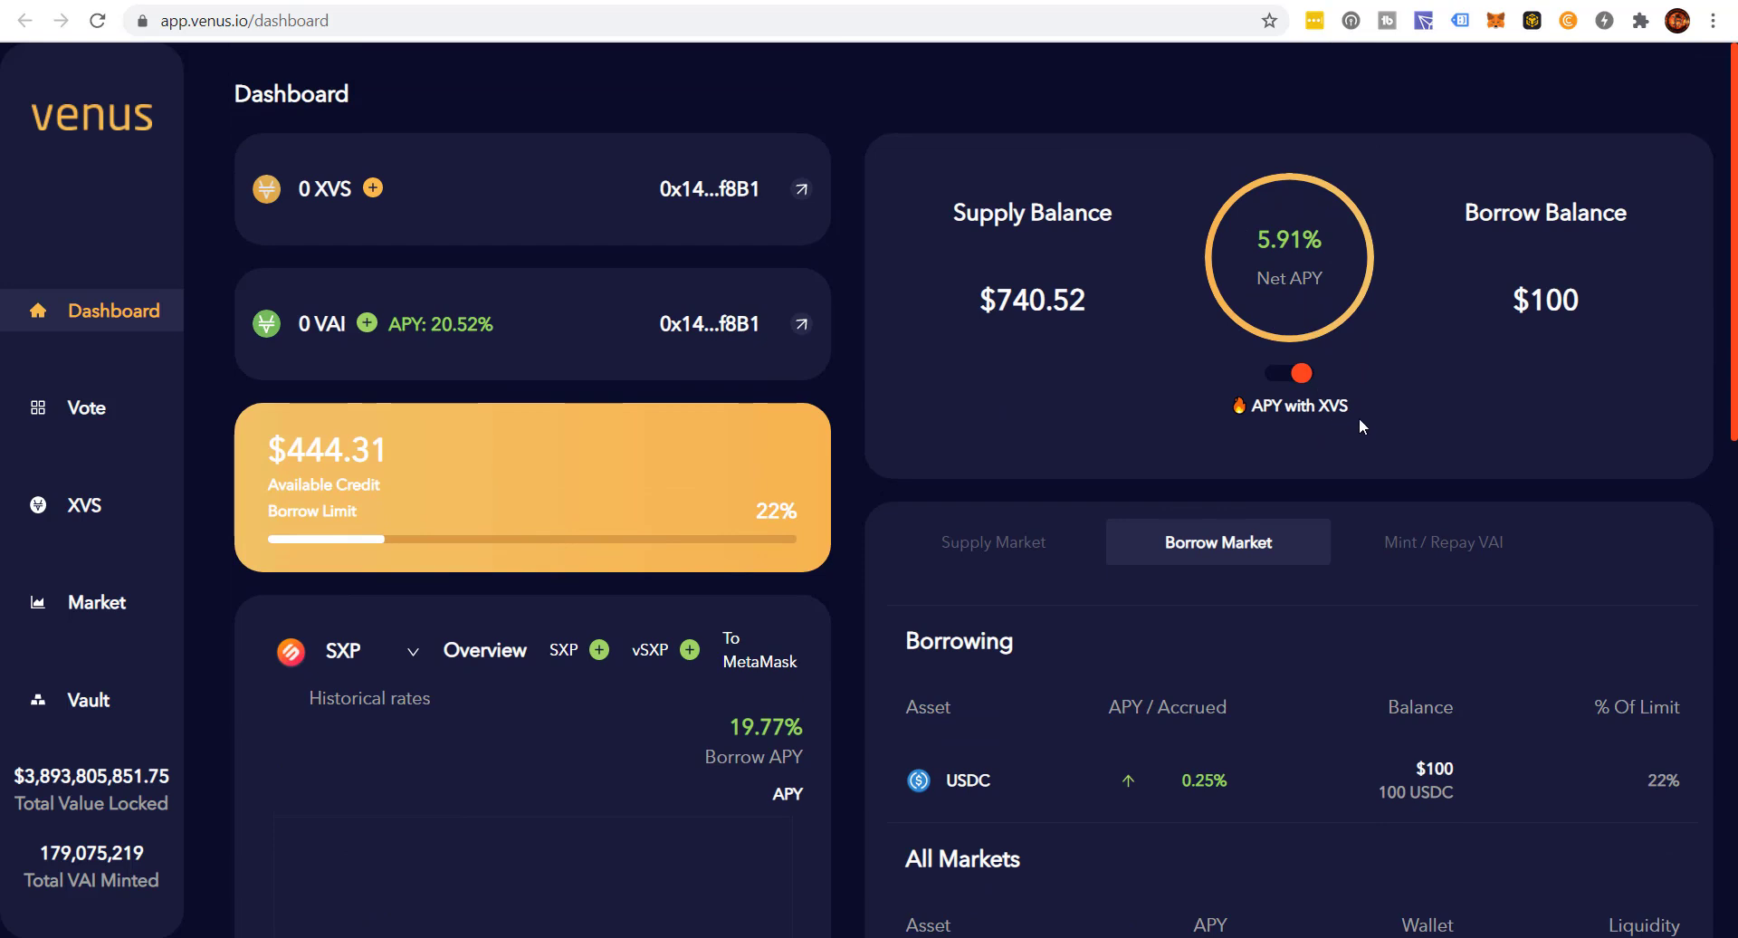
{"action": "left_click", "coordinate": [1296, 382]}
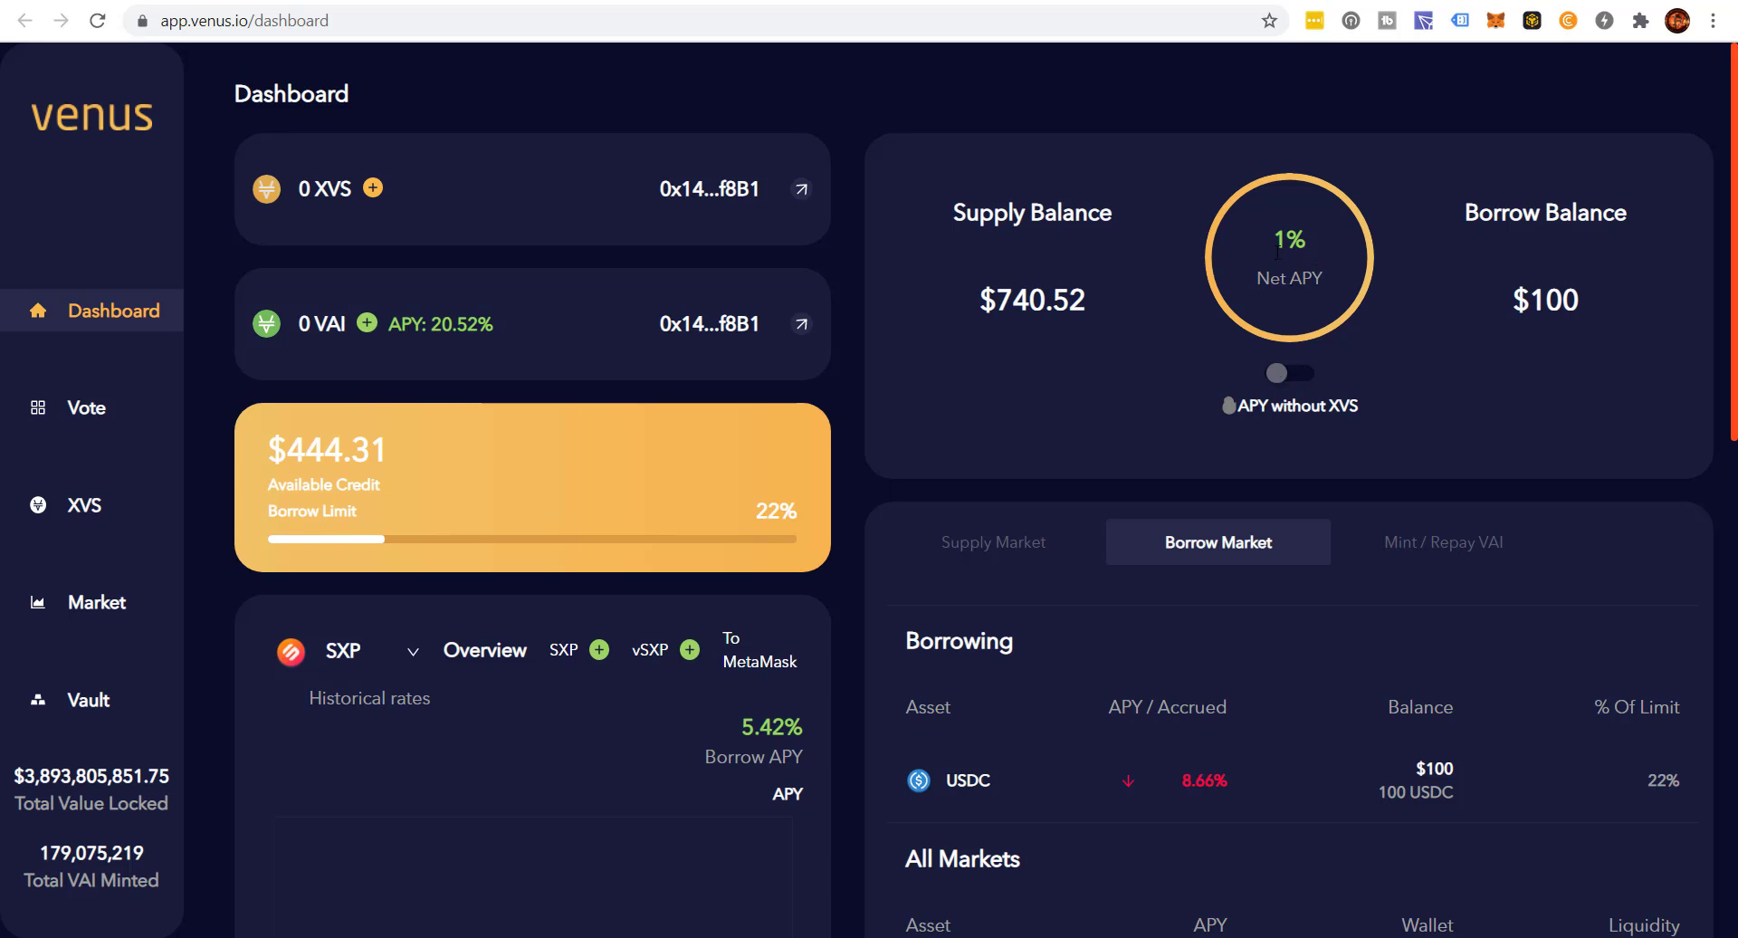
{"action": "left_click", "coordinate": [1279, 381]}
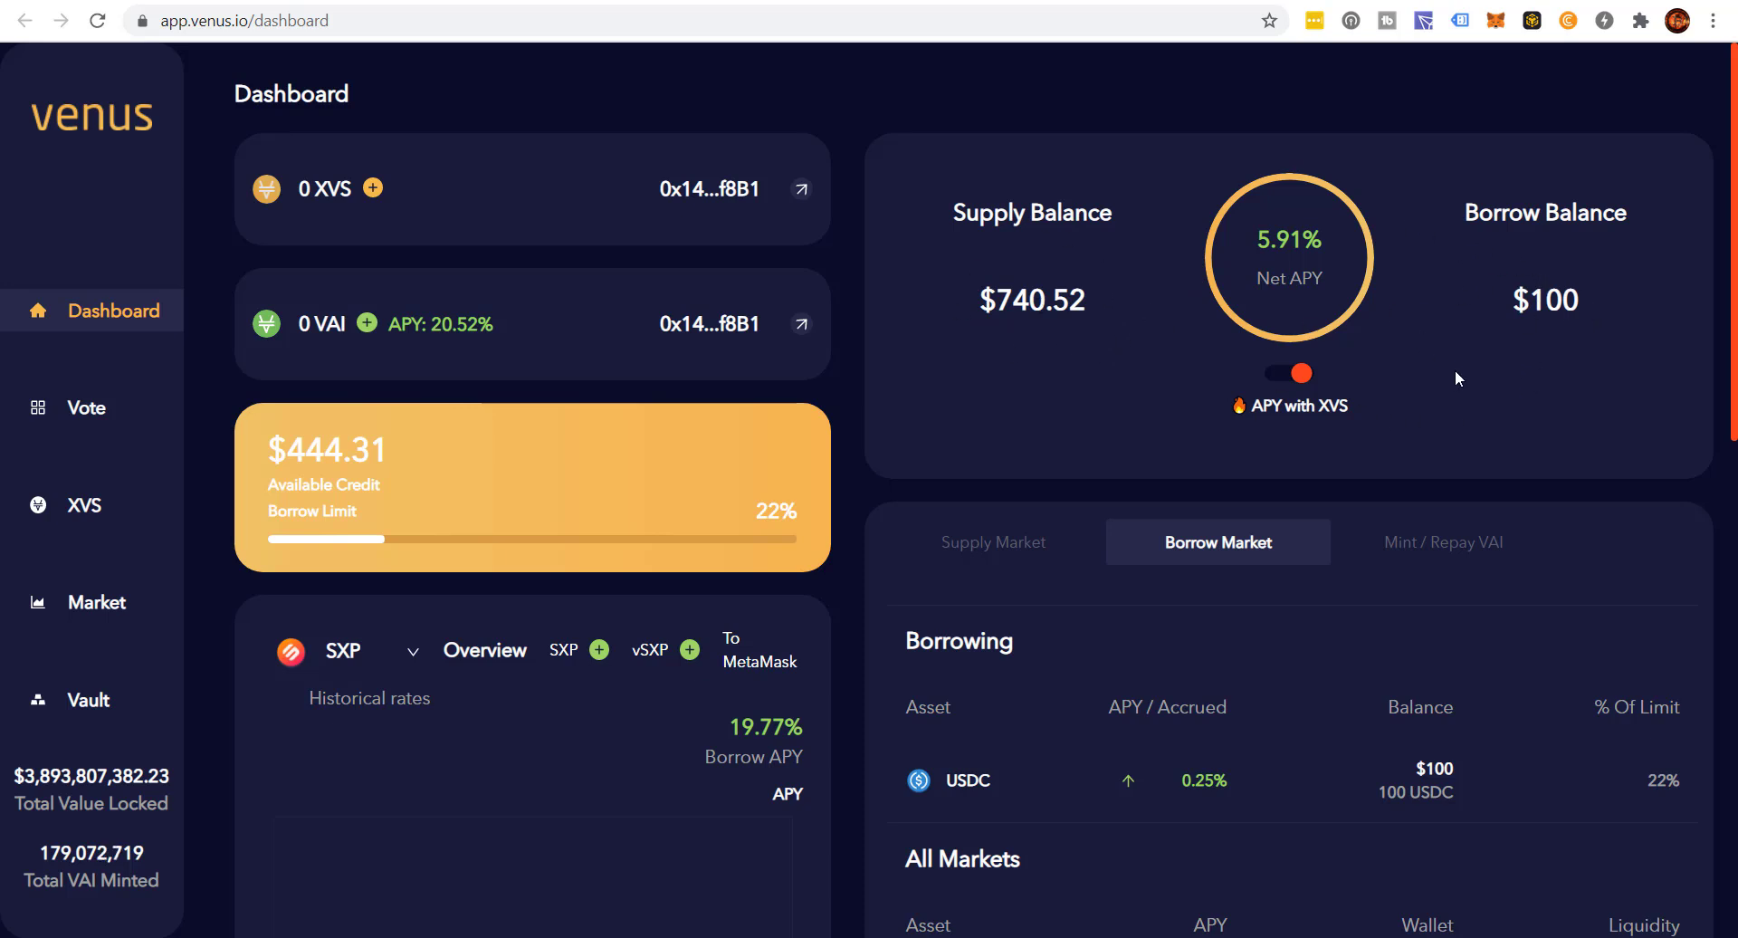
{"action": "scroll", "coordinate": [1550, 354], "scroll_direction": "down", "scroll_amount": 5}
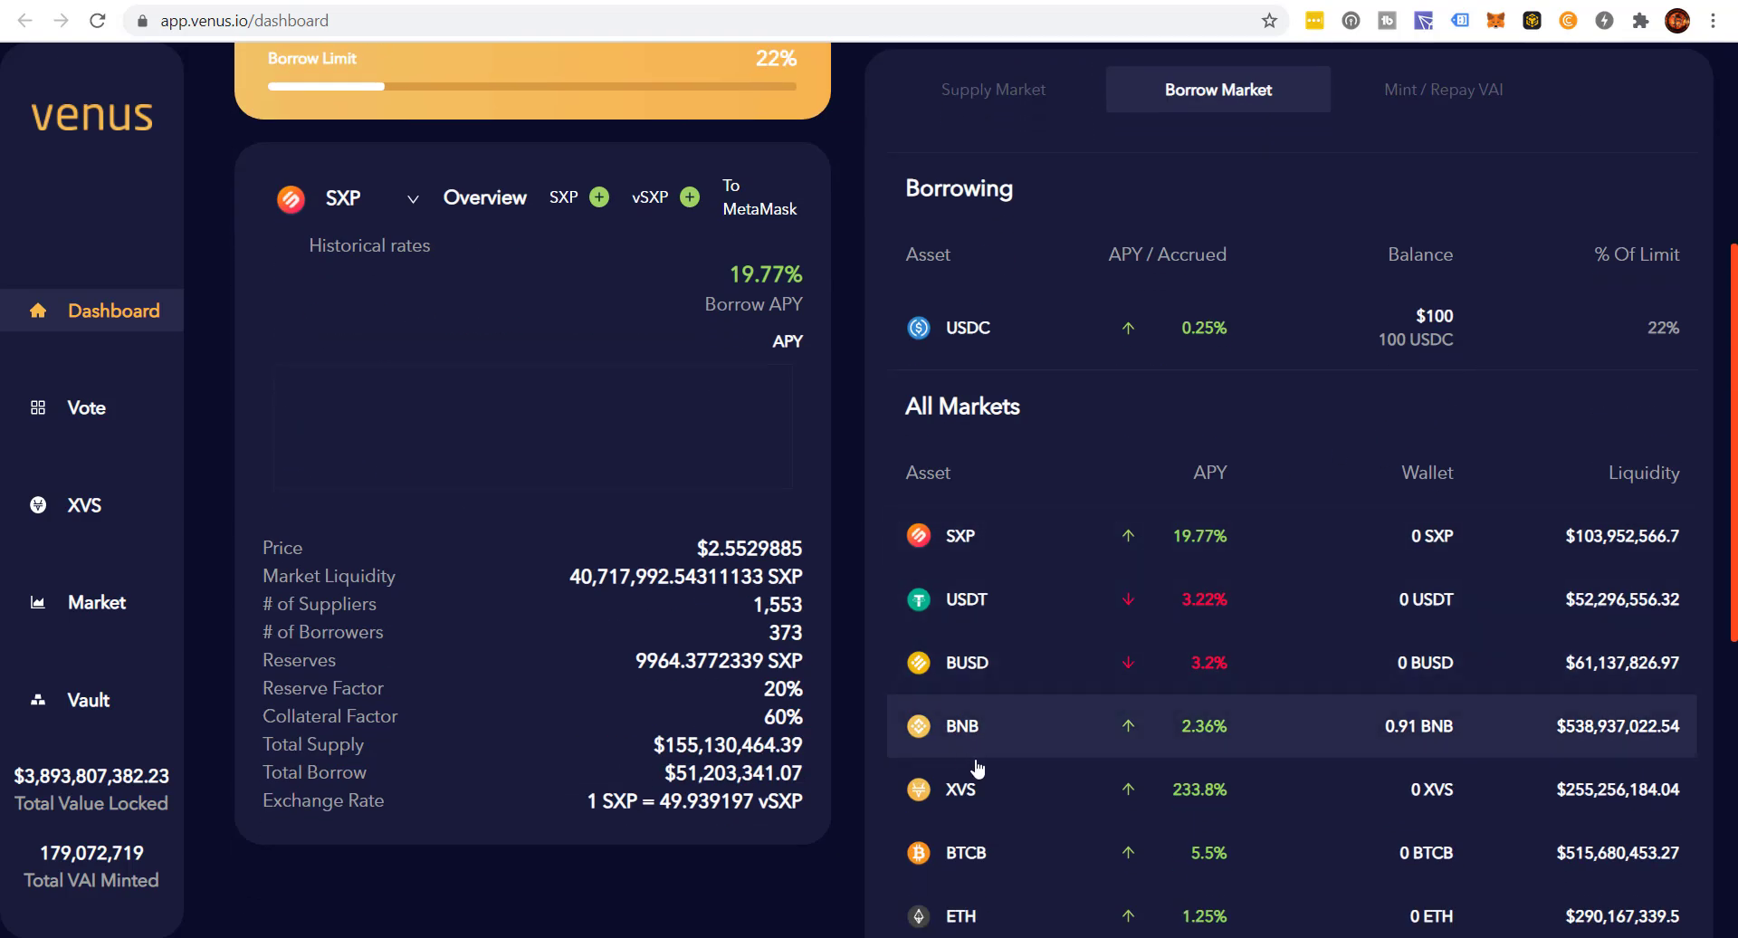
{"action": "scroll", "coordinate": [987, 735], "scroll_direction": "up", "scroll_amount": 1}
{"action": "scroll", "coordinate": [1568, 255], "scroll_direction": "up", "scroll_amount": 5}
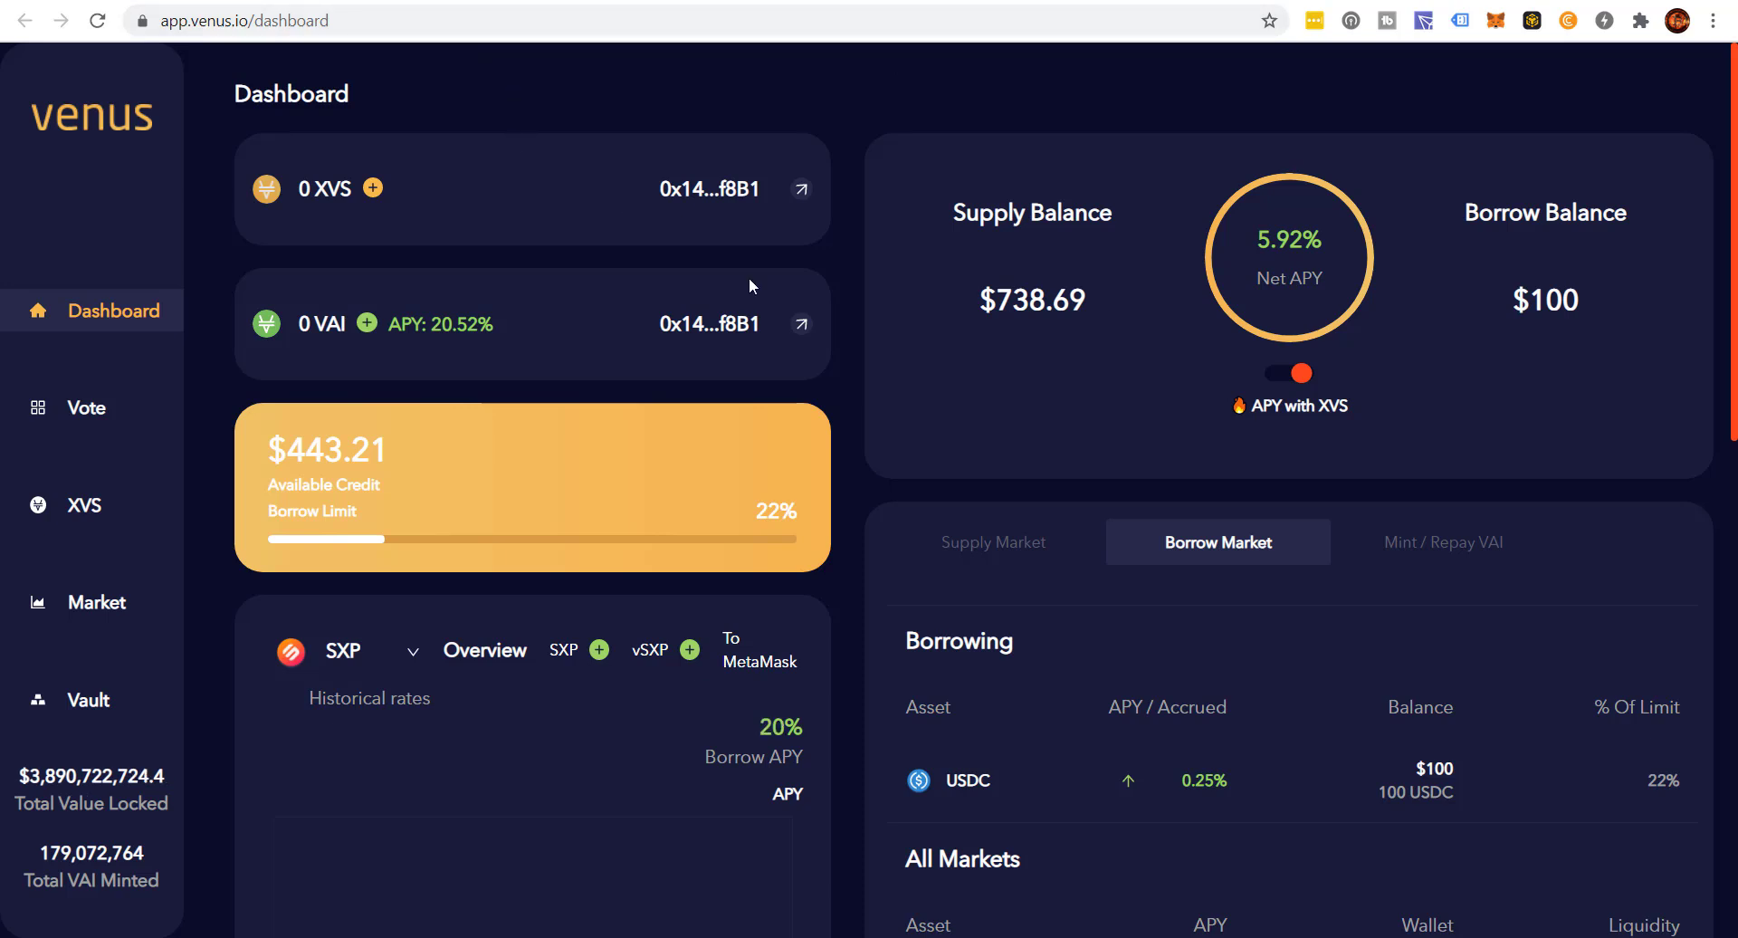
{"action": "scroll", "coordinate": [977, 530], "scroll_direction": "down", "scroll_amount": 3}
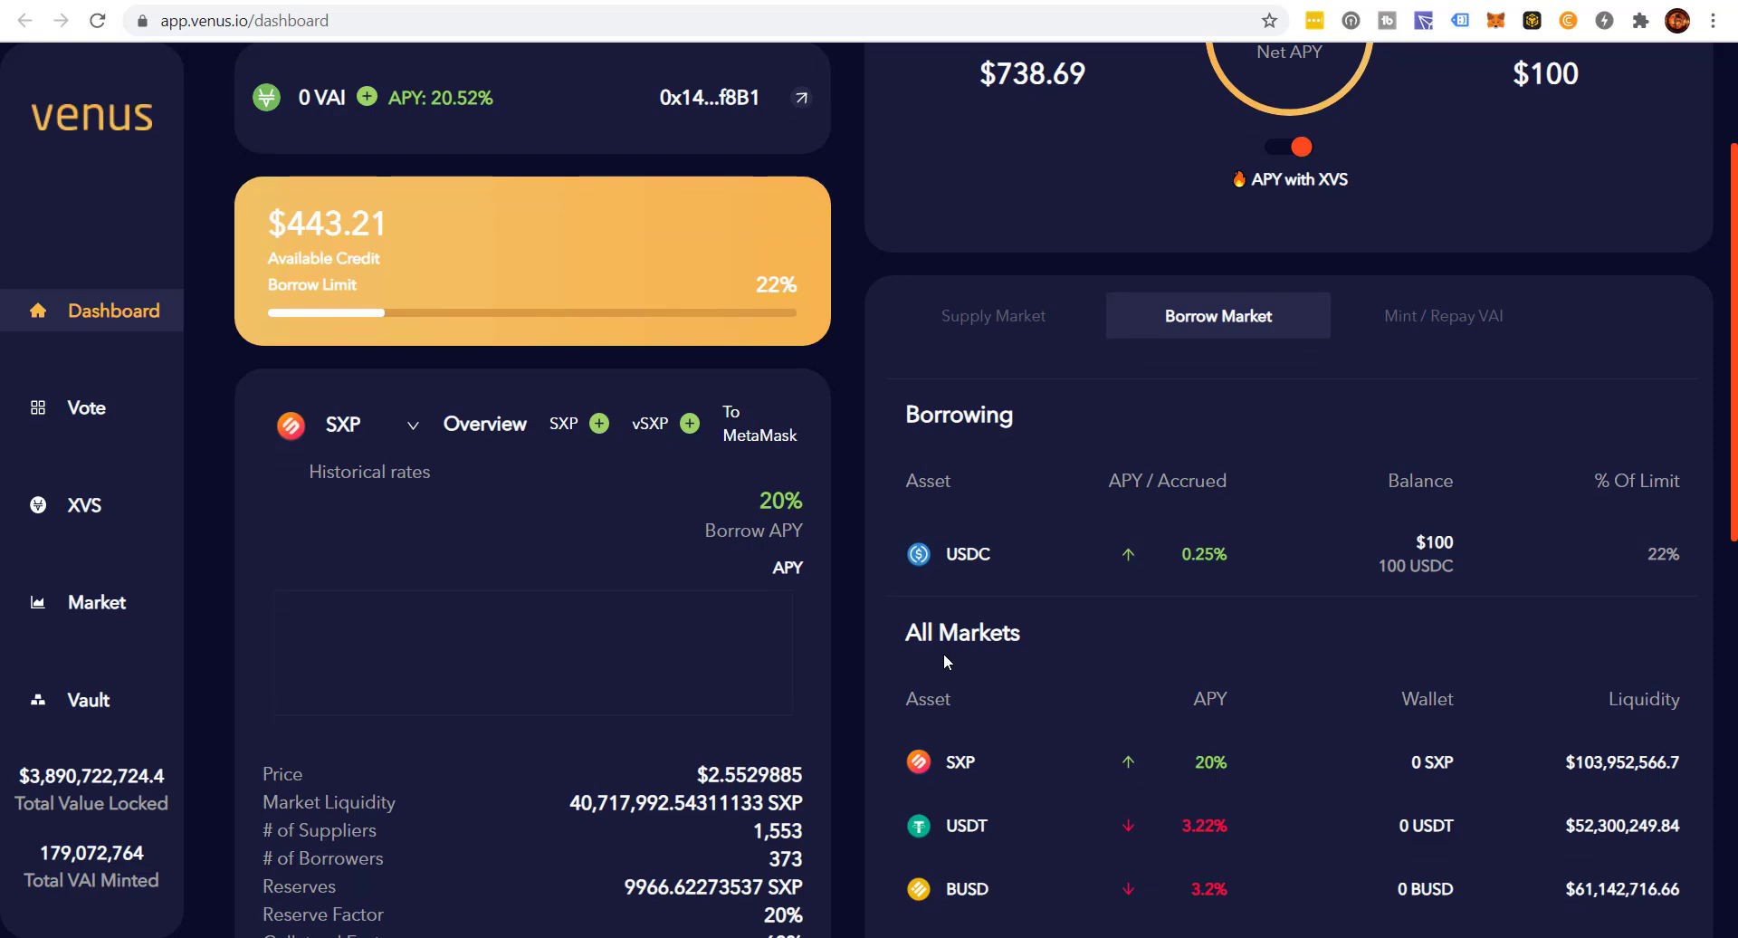
{"action": "scroll", "coordinate": [967, 856], "scroll_direction": "down", "scroll_amount": 1}
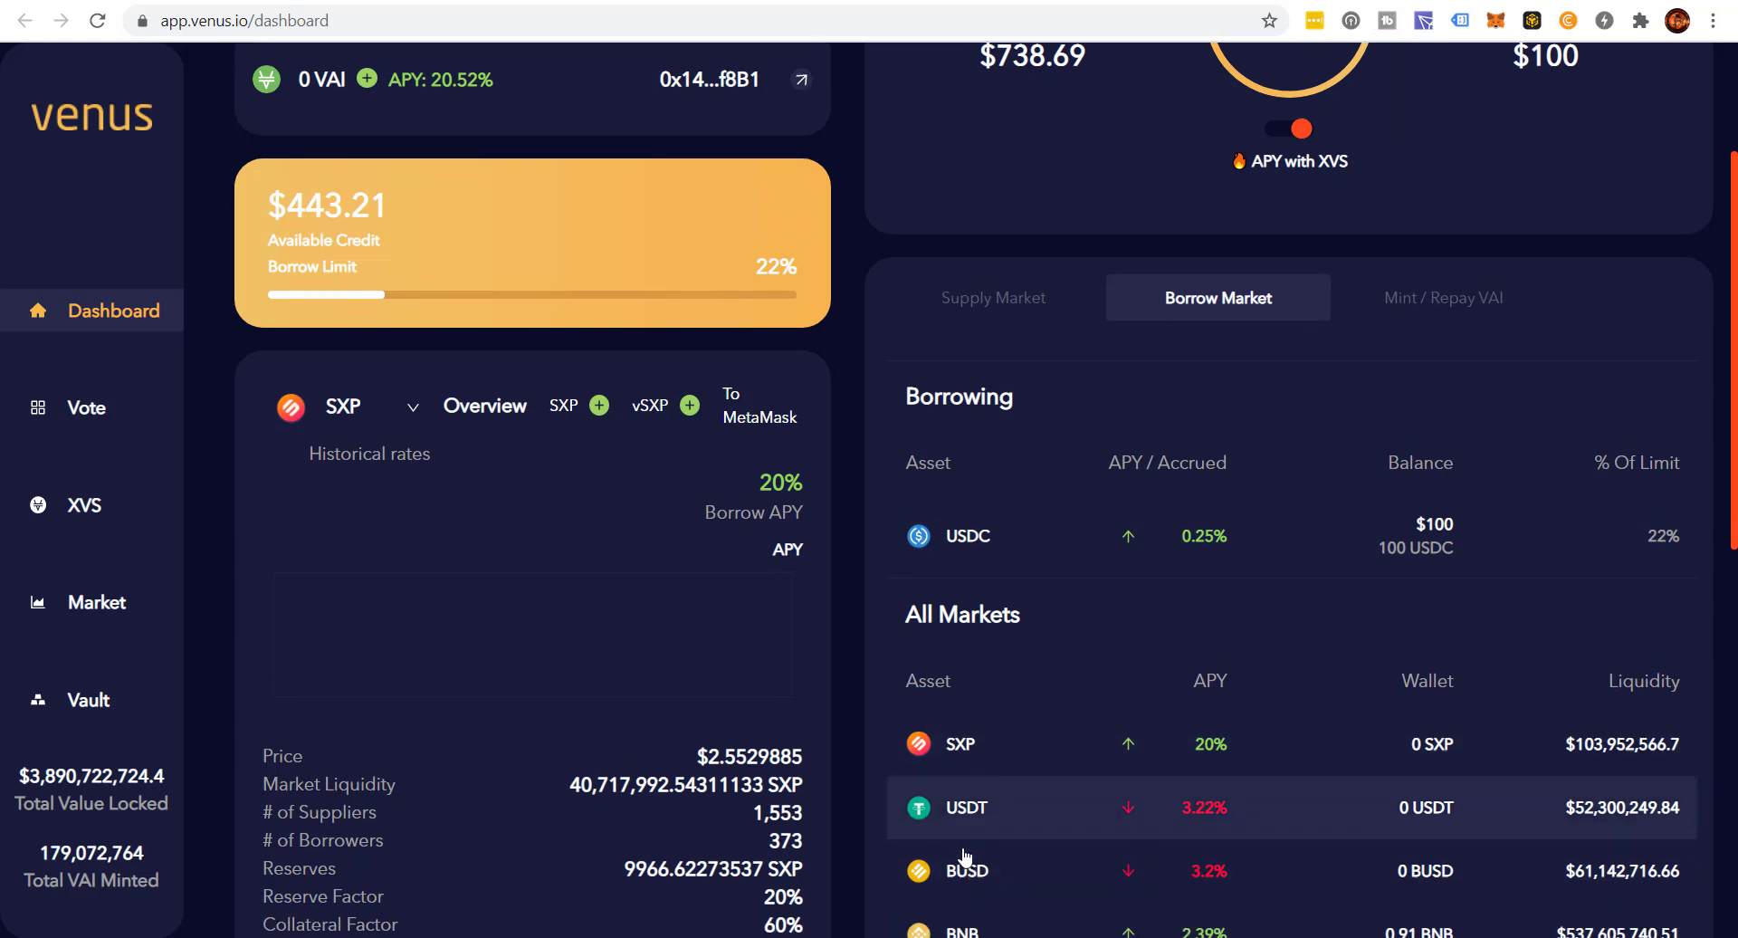
{"action": "scroll", "coordinate": [965, 856], "scroll_direction": "down", "scroll_amount": 2}
{"action": "scroll", "coordinate": [970, 729], "scroll_direction": "up", "scroll_amount": 5}
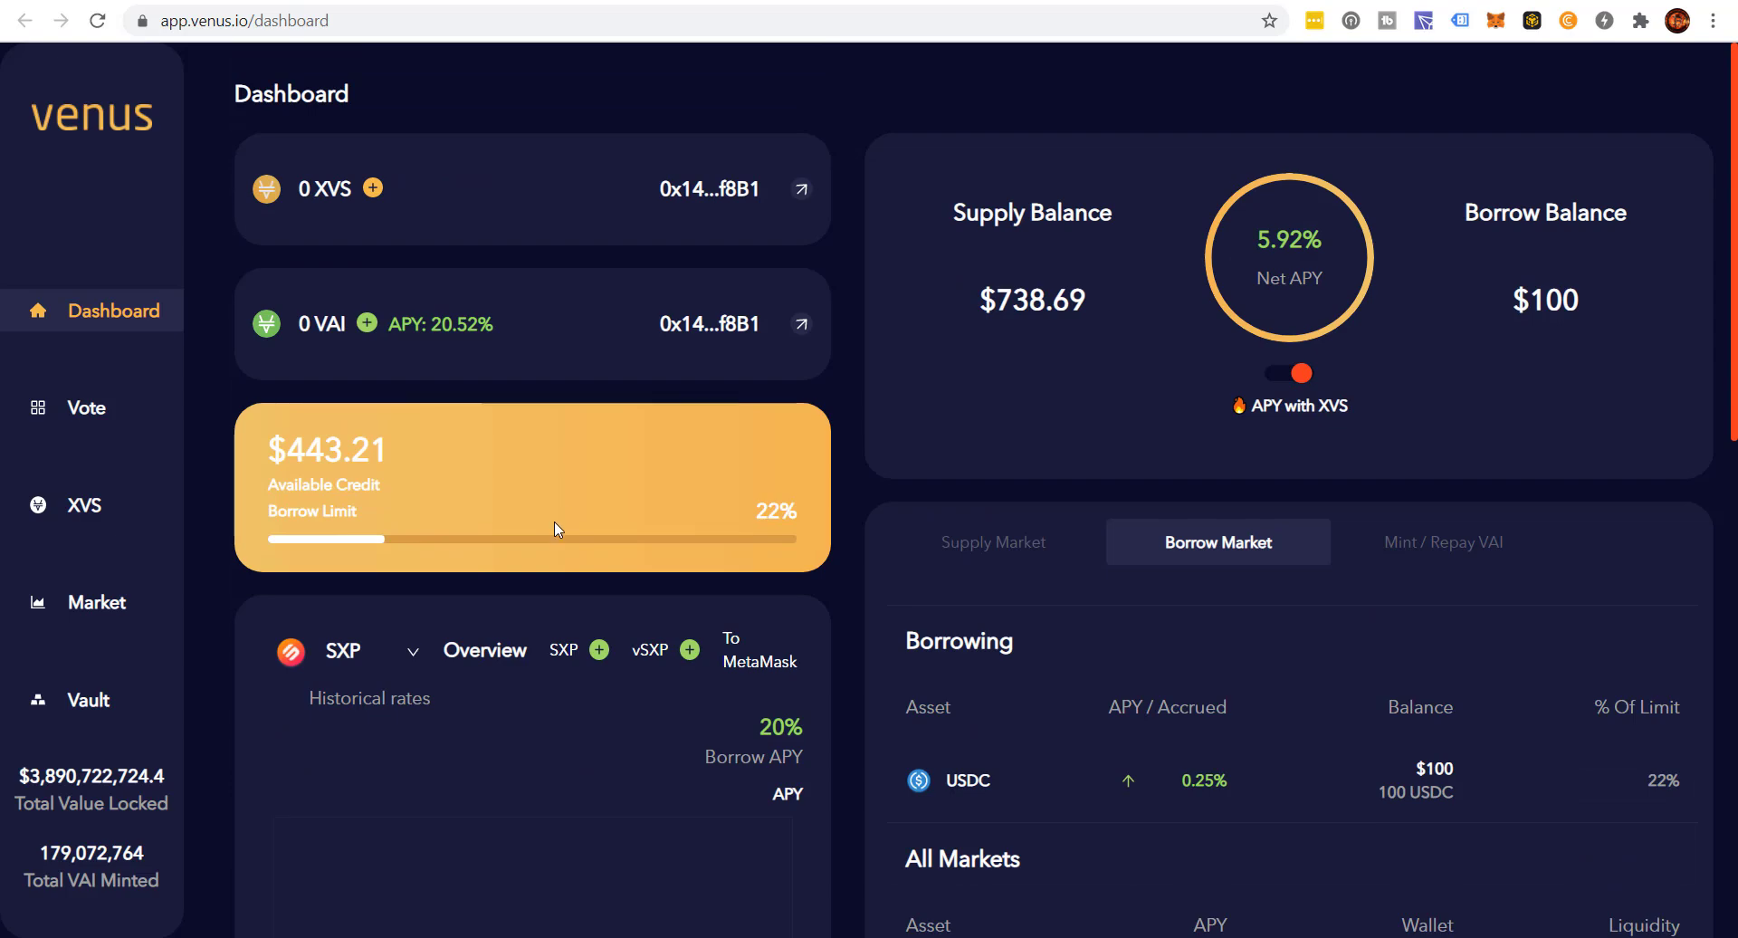
{"action": "scroll", "coordinate": [898, 490], "scroll_direction": "down", "scroll_amount": 7}
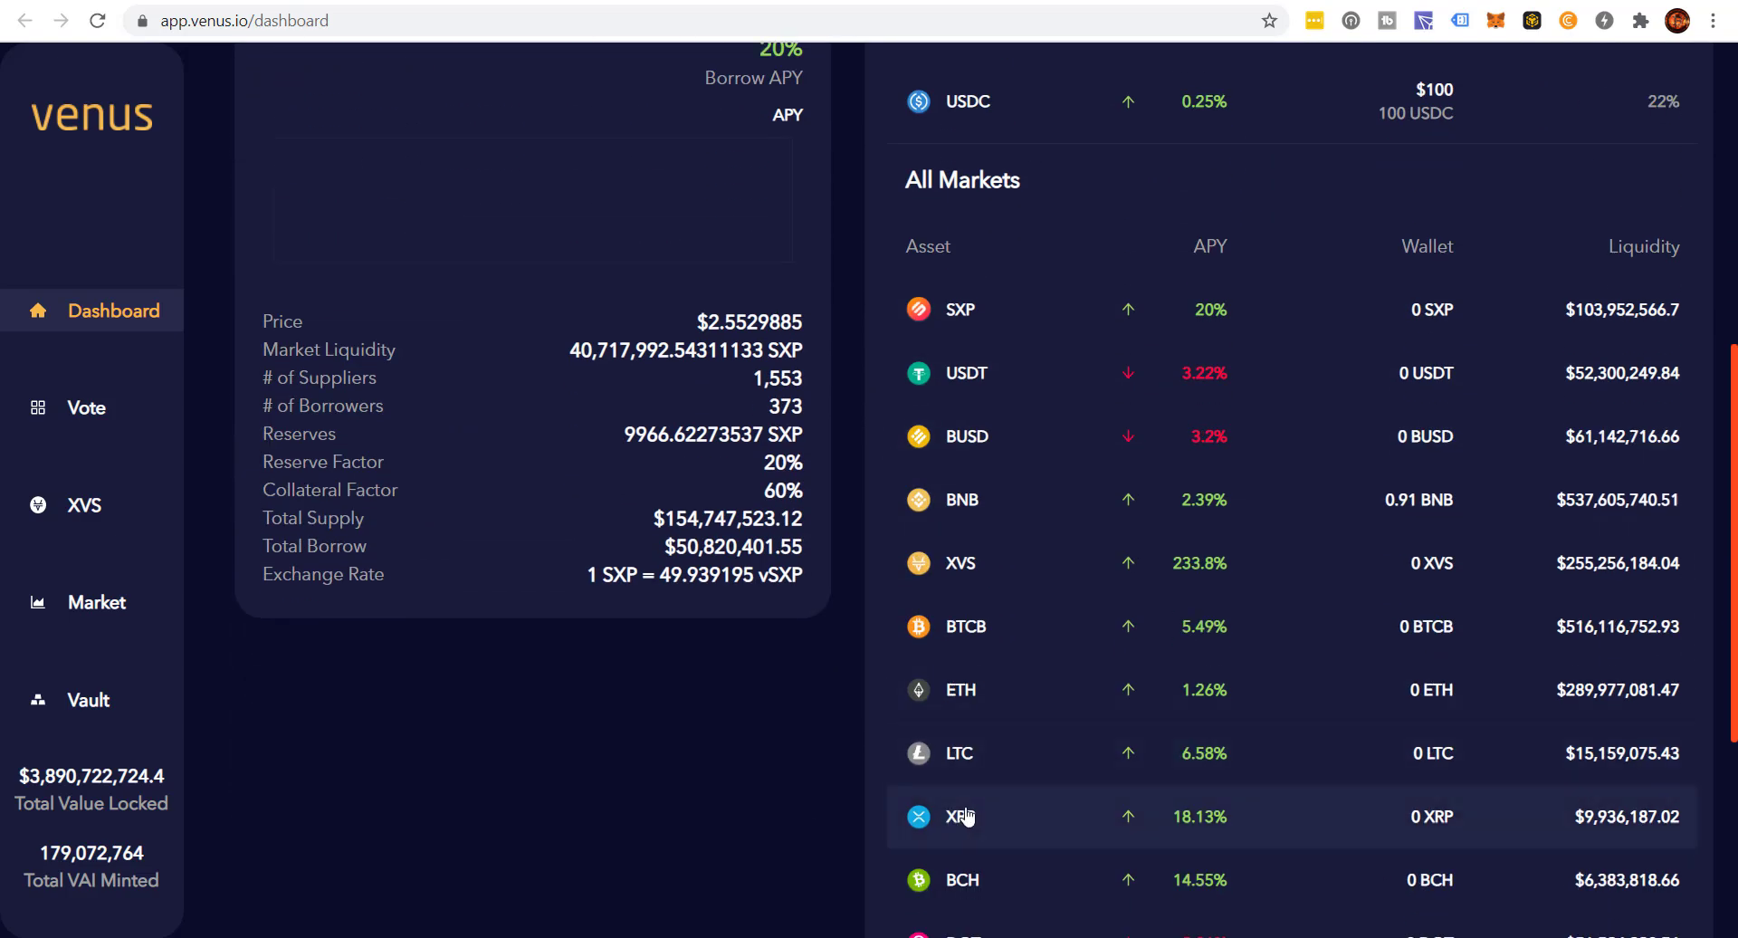
{"action": "scroll", "coordinate": [1002, 624], "scroll_direction": "up", "scroll_amount": 7}
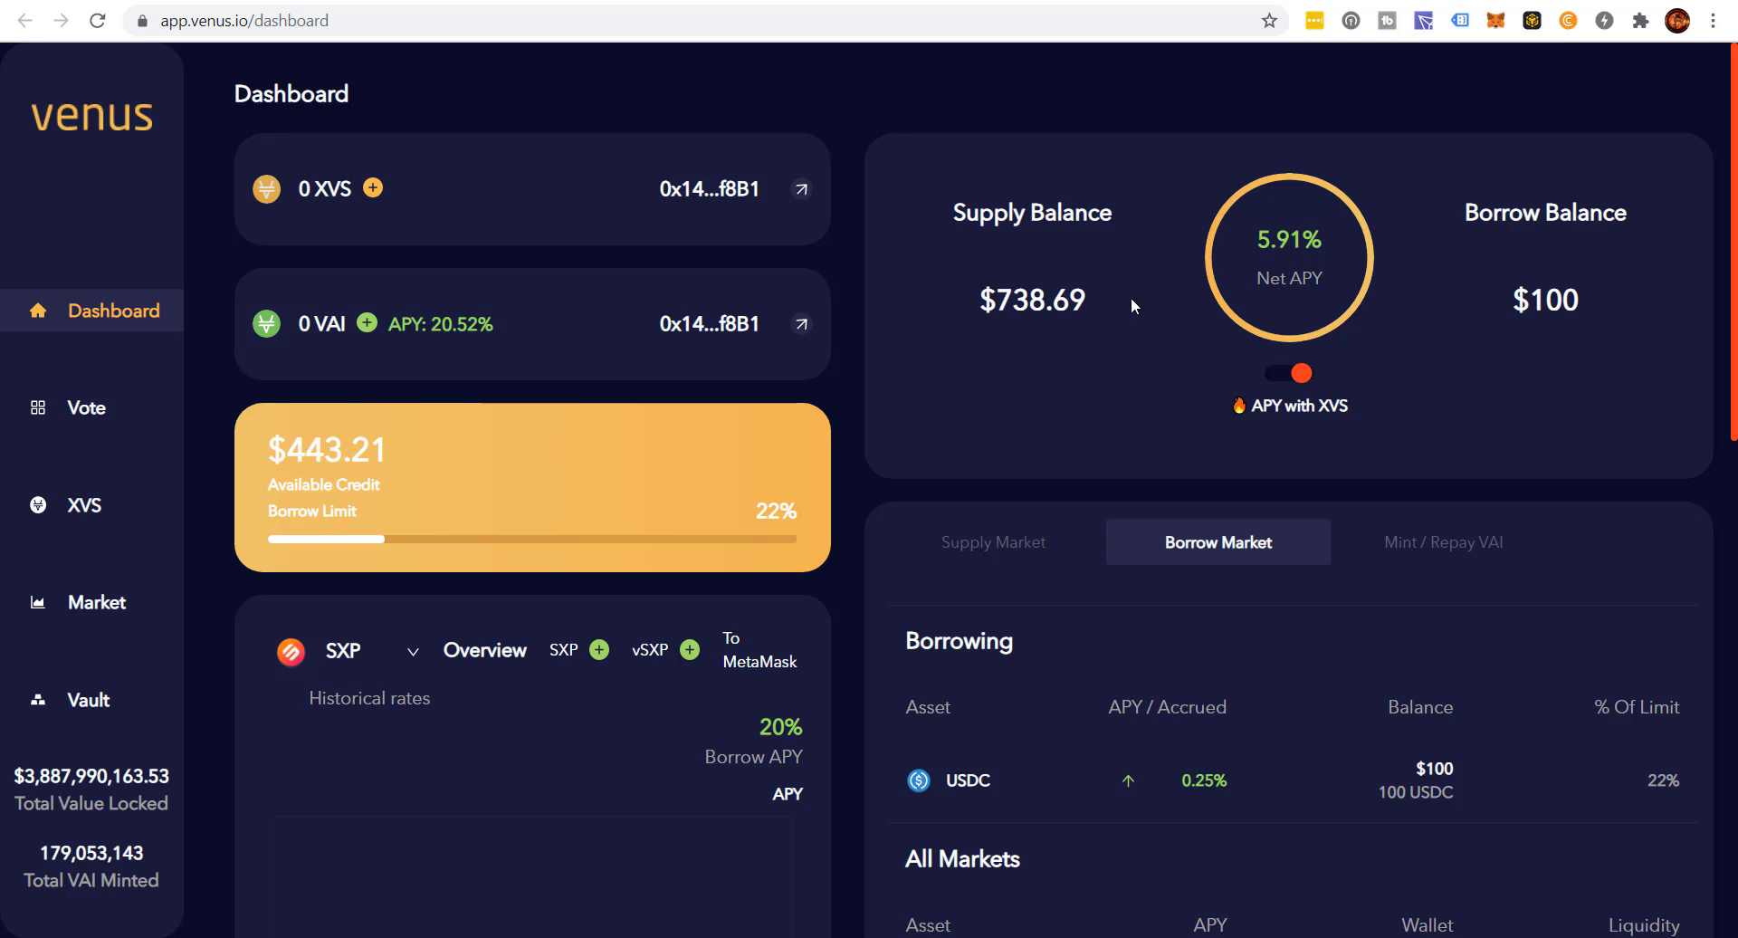
{"action": "scroll", "coordinate": [1279, 353], "scroll_direction": "down", "scroll_amount": 3}
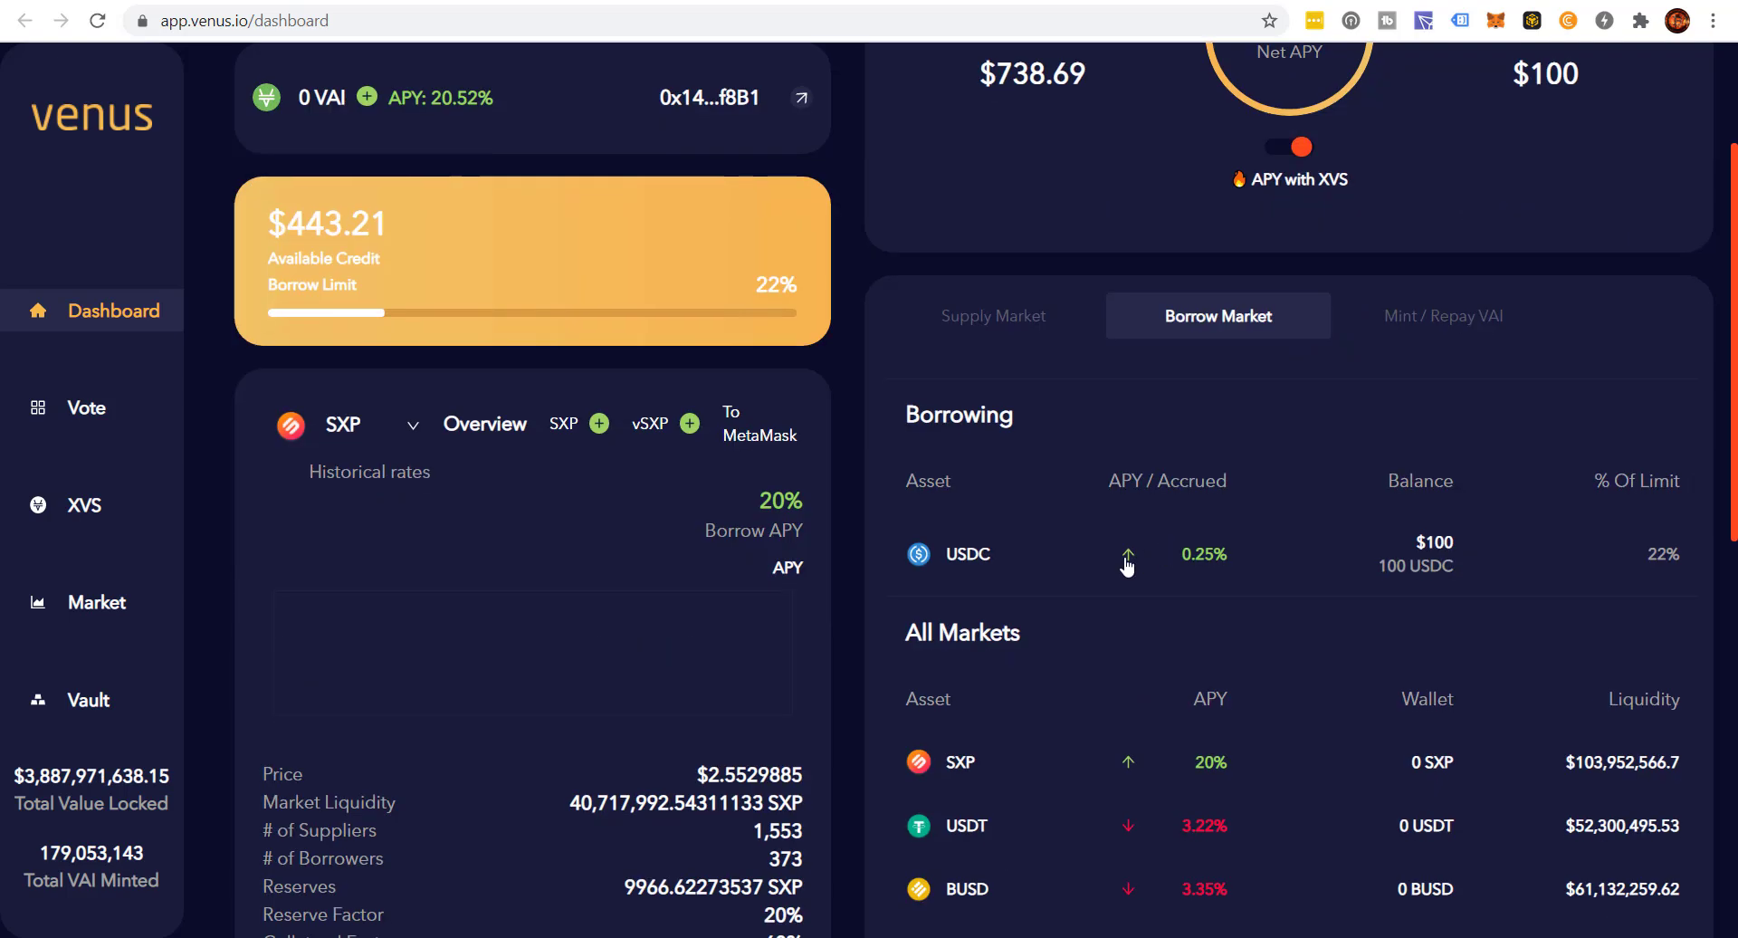
Step: Open the USDC borrow's Repay Borrow form and approve USDC spending in MetaMask
{"action": "left_click", "coordinate": [1022, 567]}
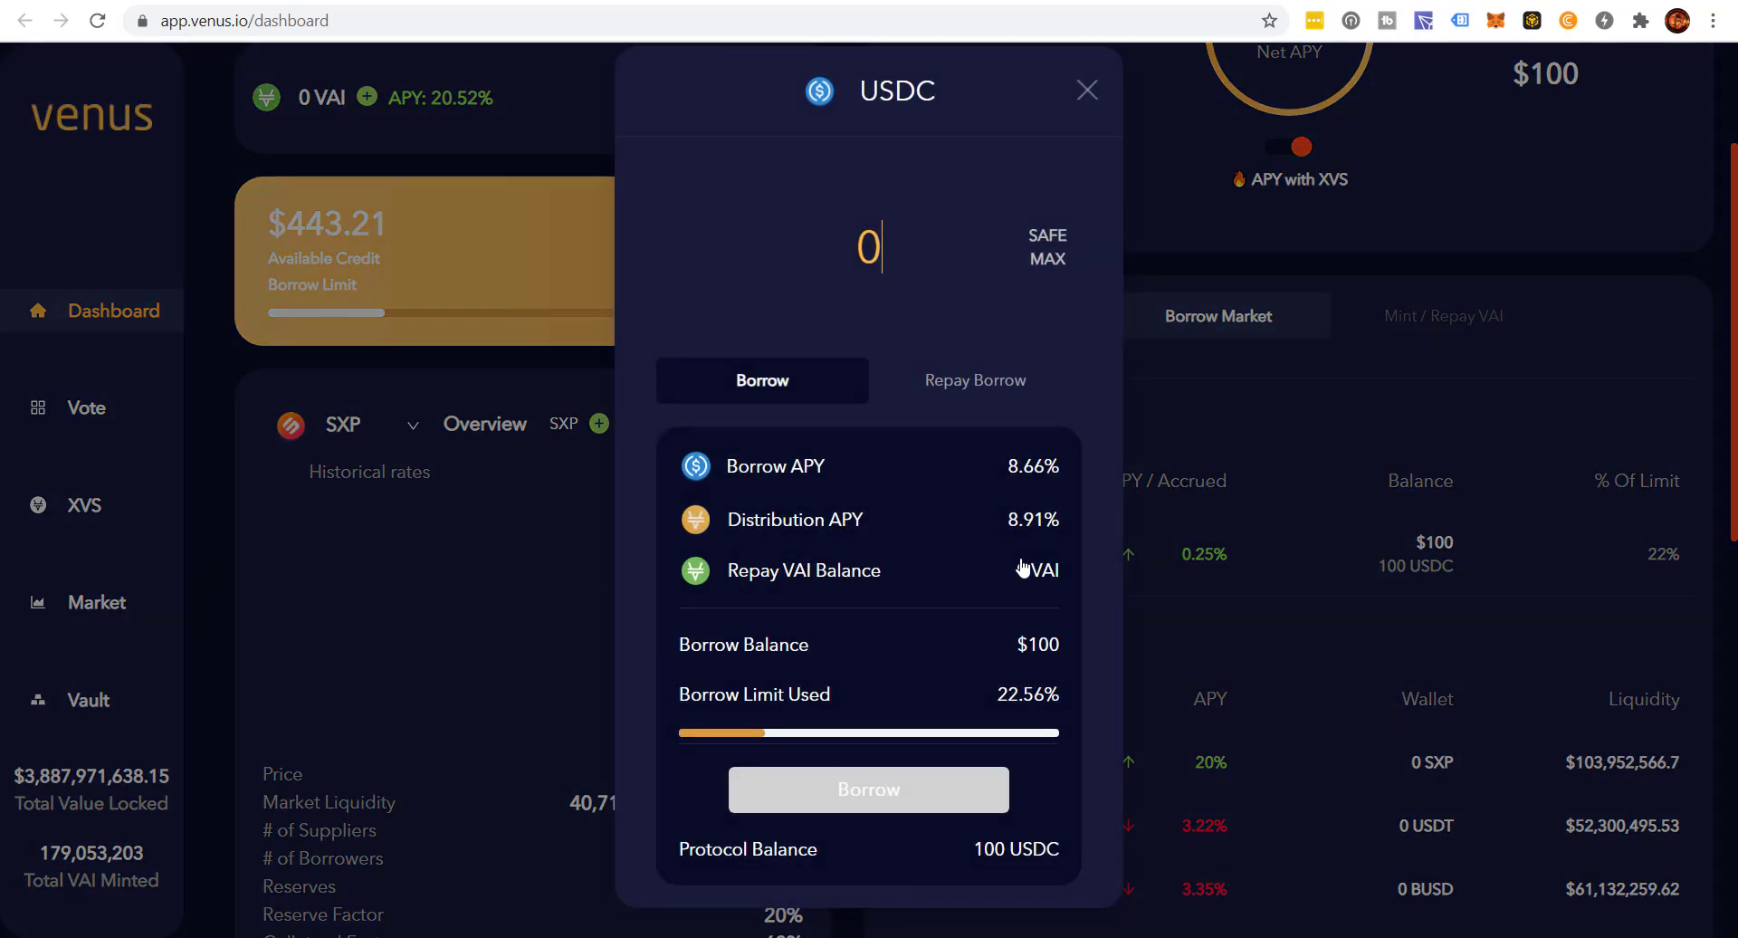
{"action": "left_click", "coordinate": [986, 382]}
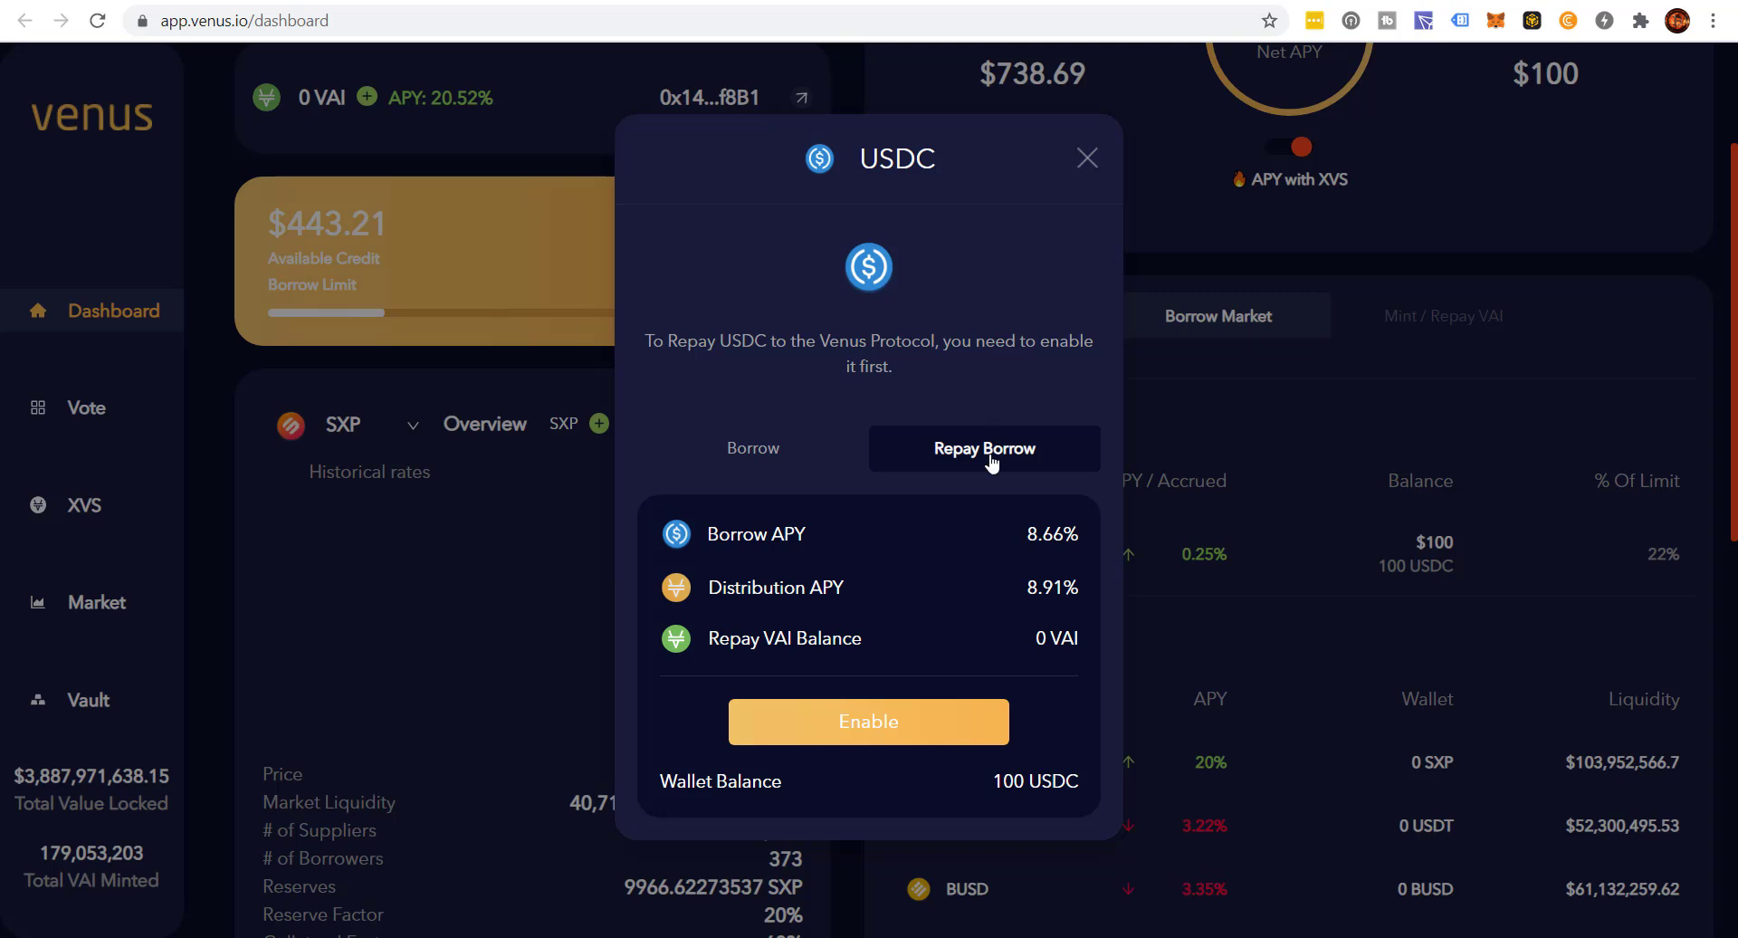
{"action": "left_click", "coordinate": [905, 721]}
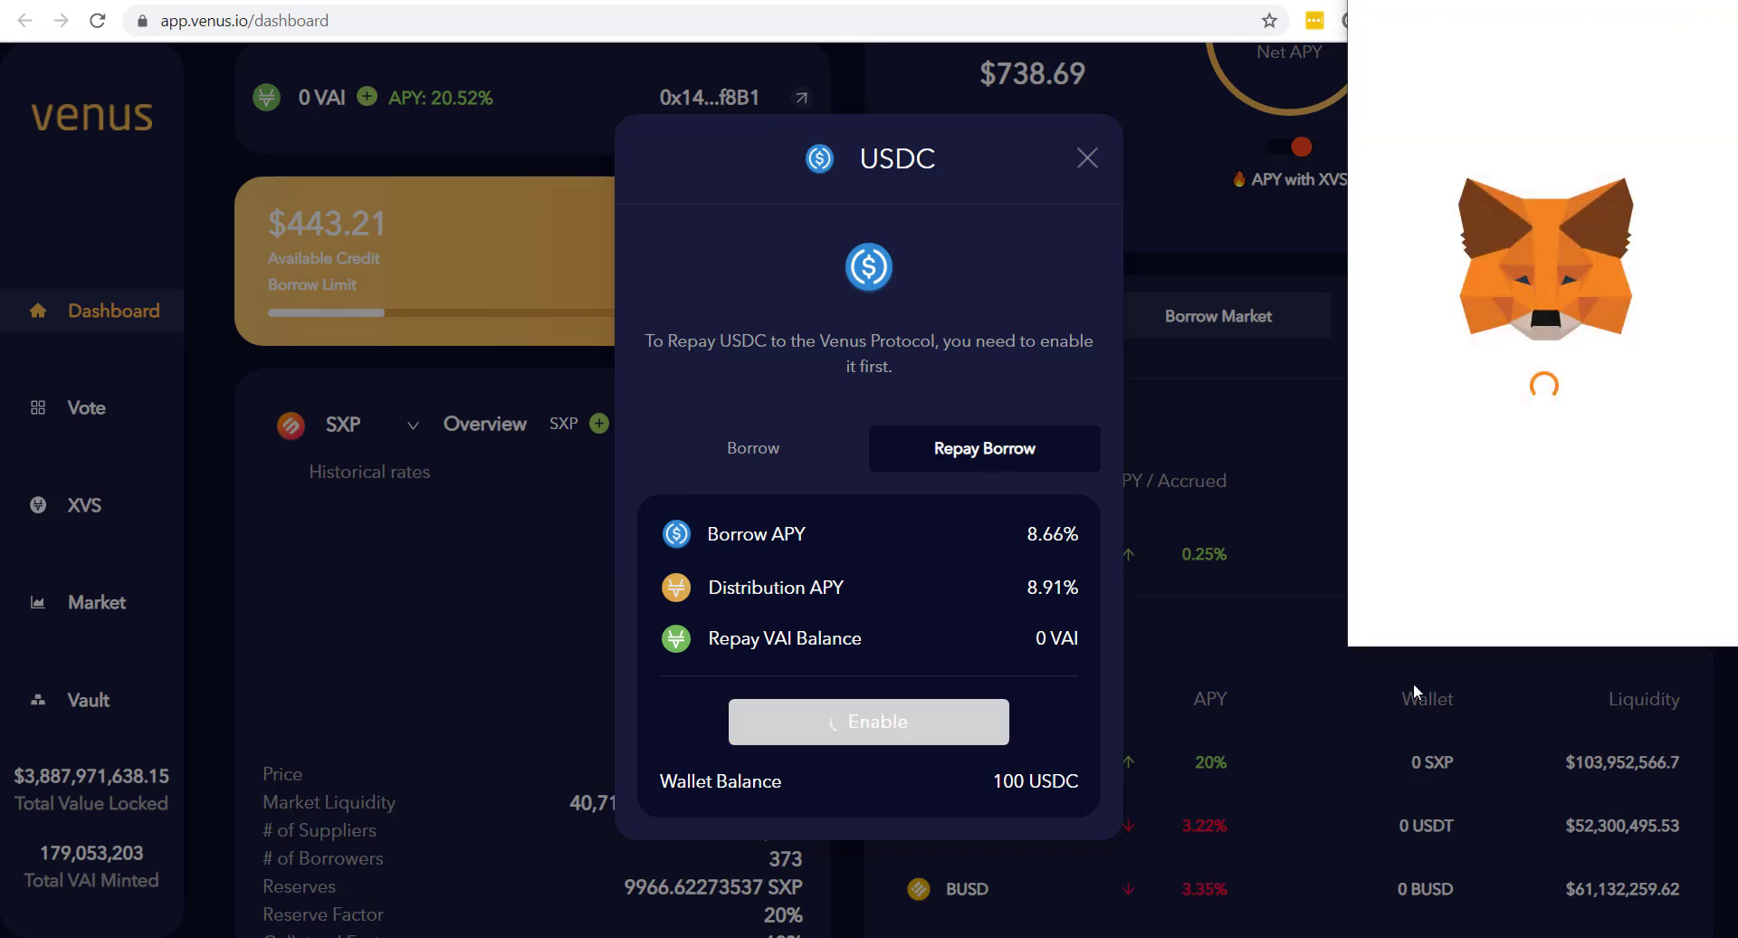
{"action": "left_click", "coordinate": [1670, 608]}
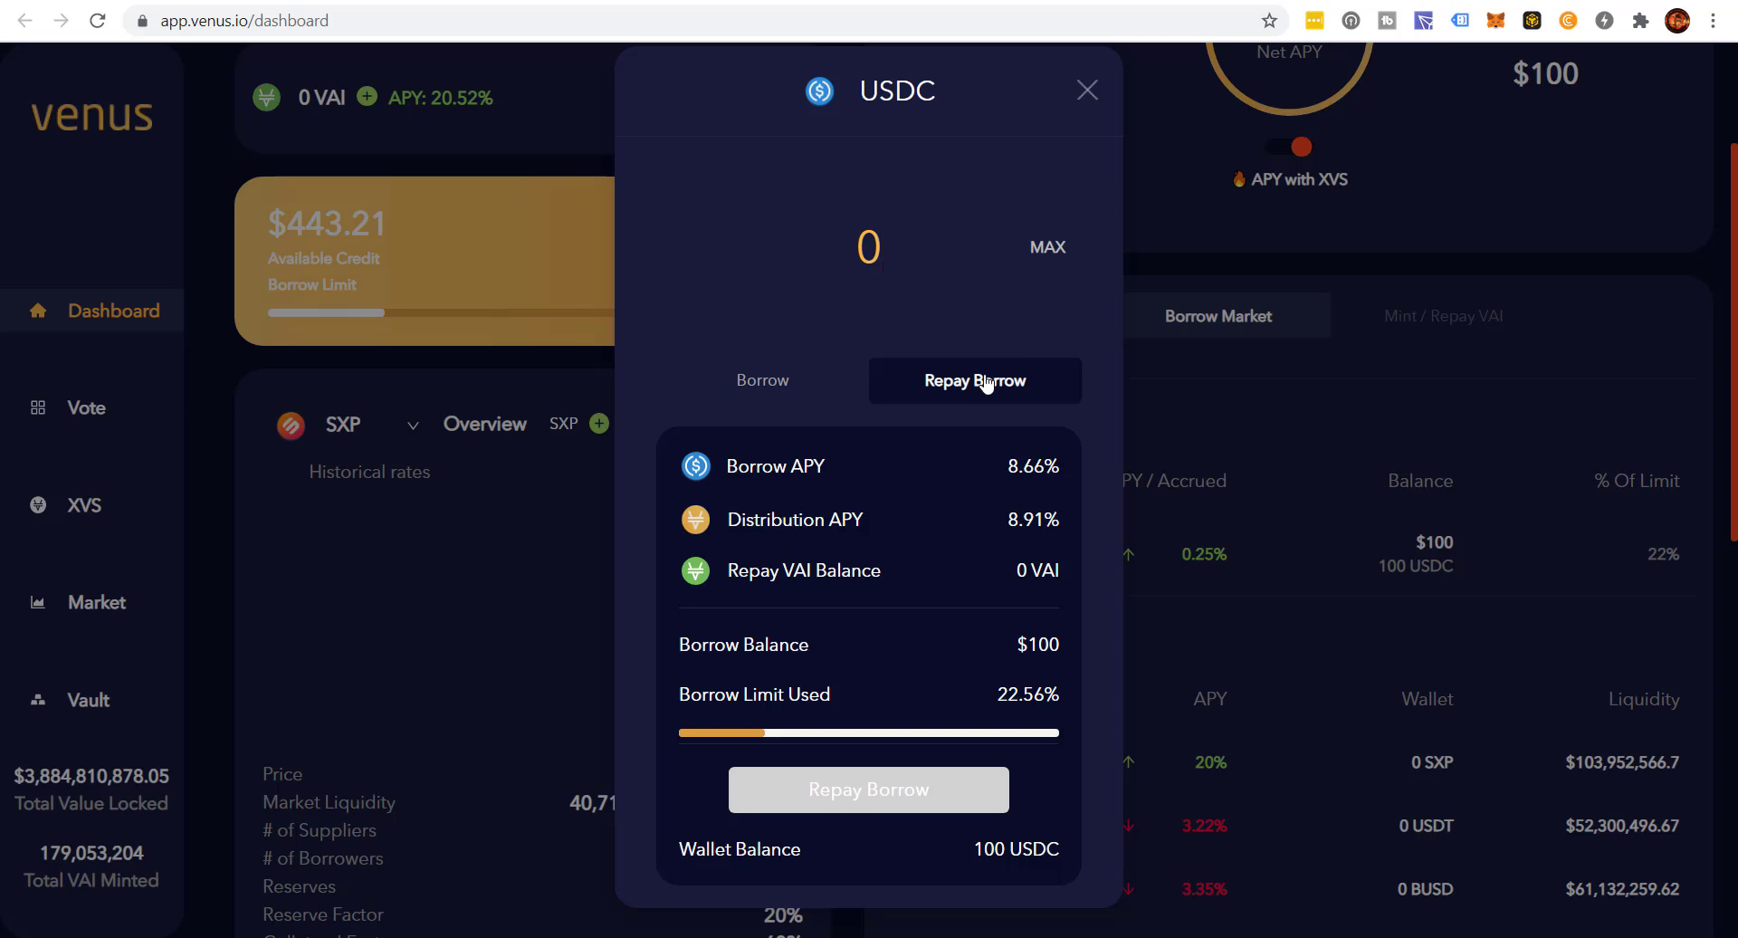
Step: Repay the full 100 USDC borrow and confirm the transaction in MetaMask
{"action": "left_click", "coordinate": [1048, 248]}
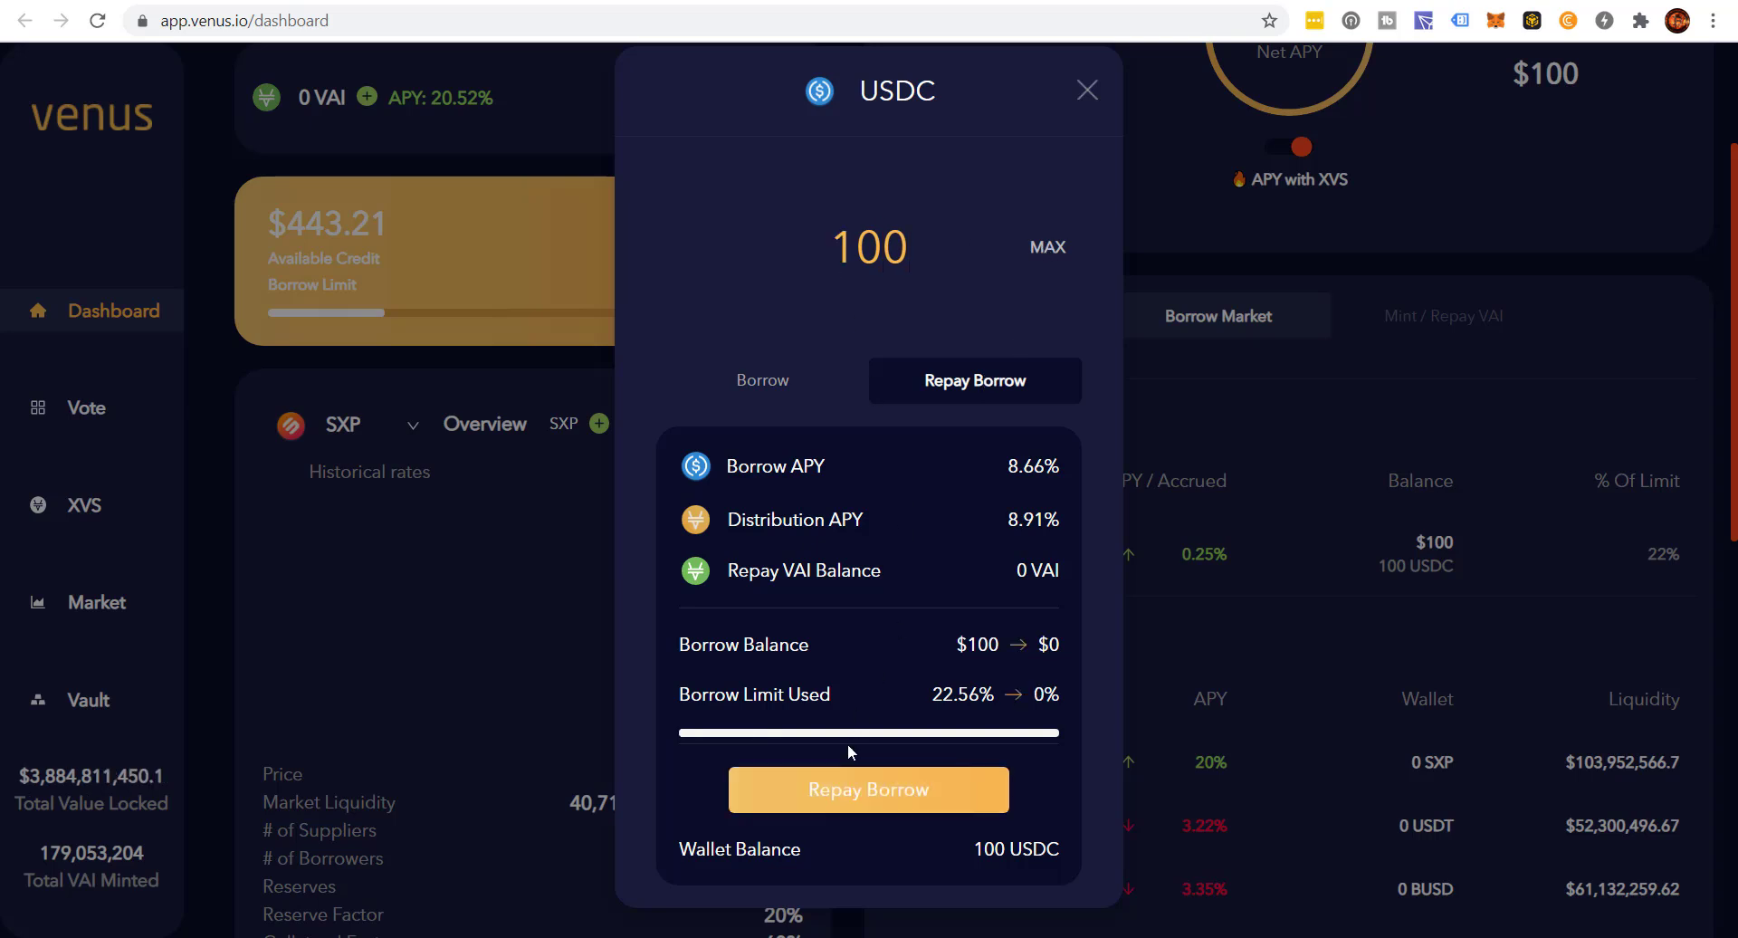
{"action": "left_click", "coordinate": [872, 795]}
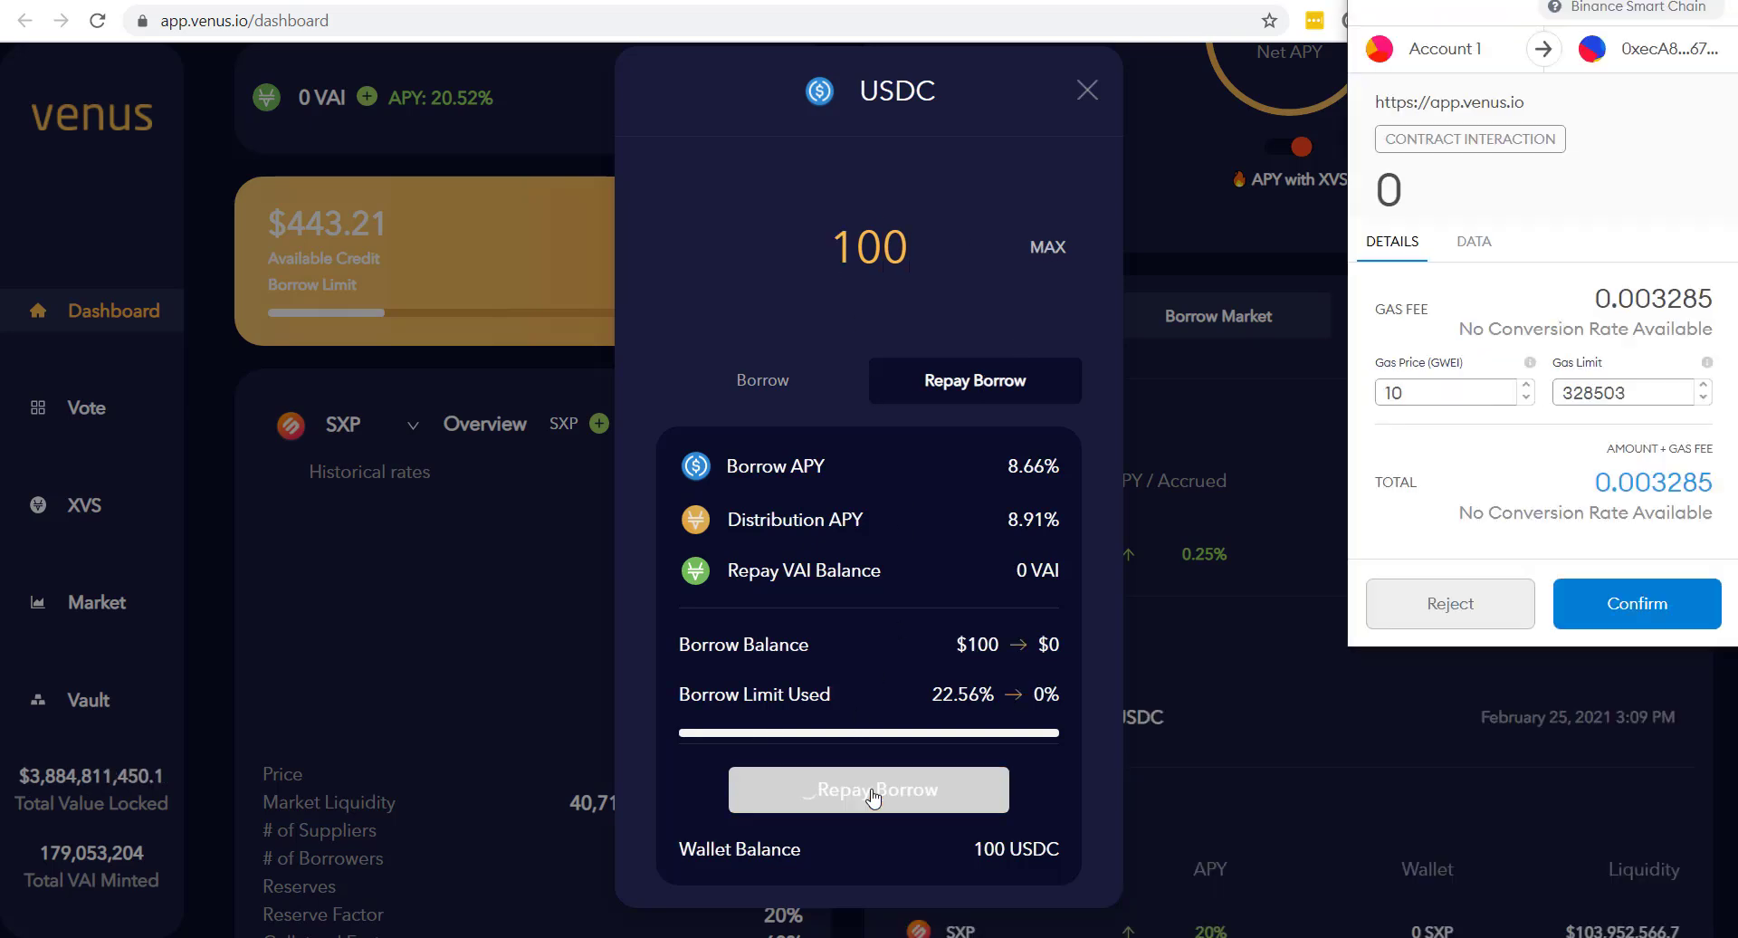
{"action": "left_click", "coordinate": [1618, 606]}
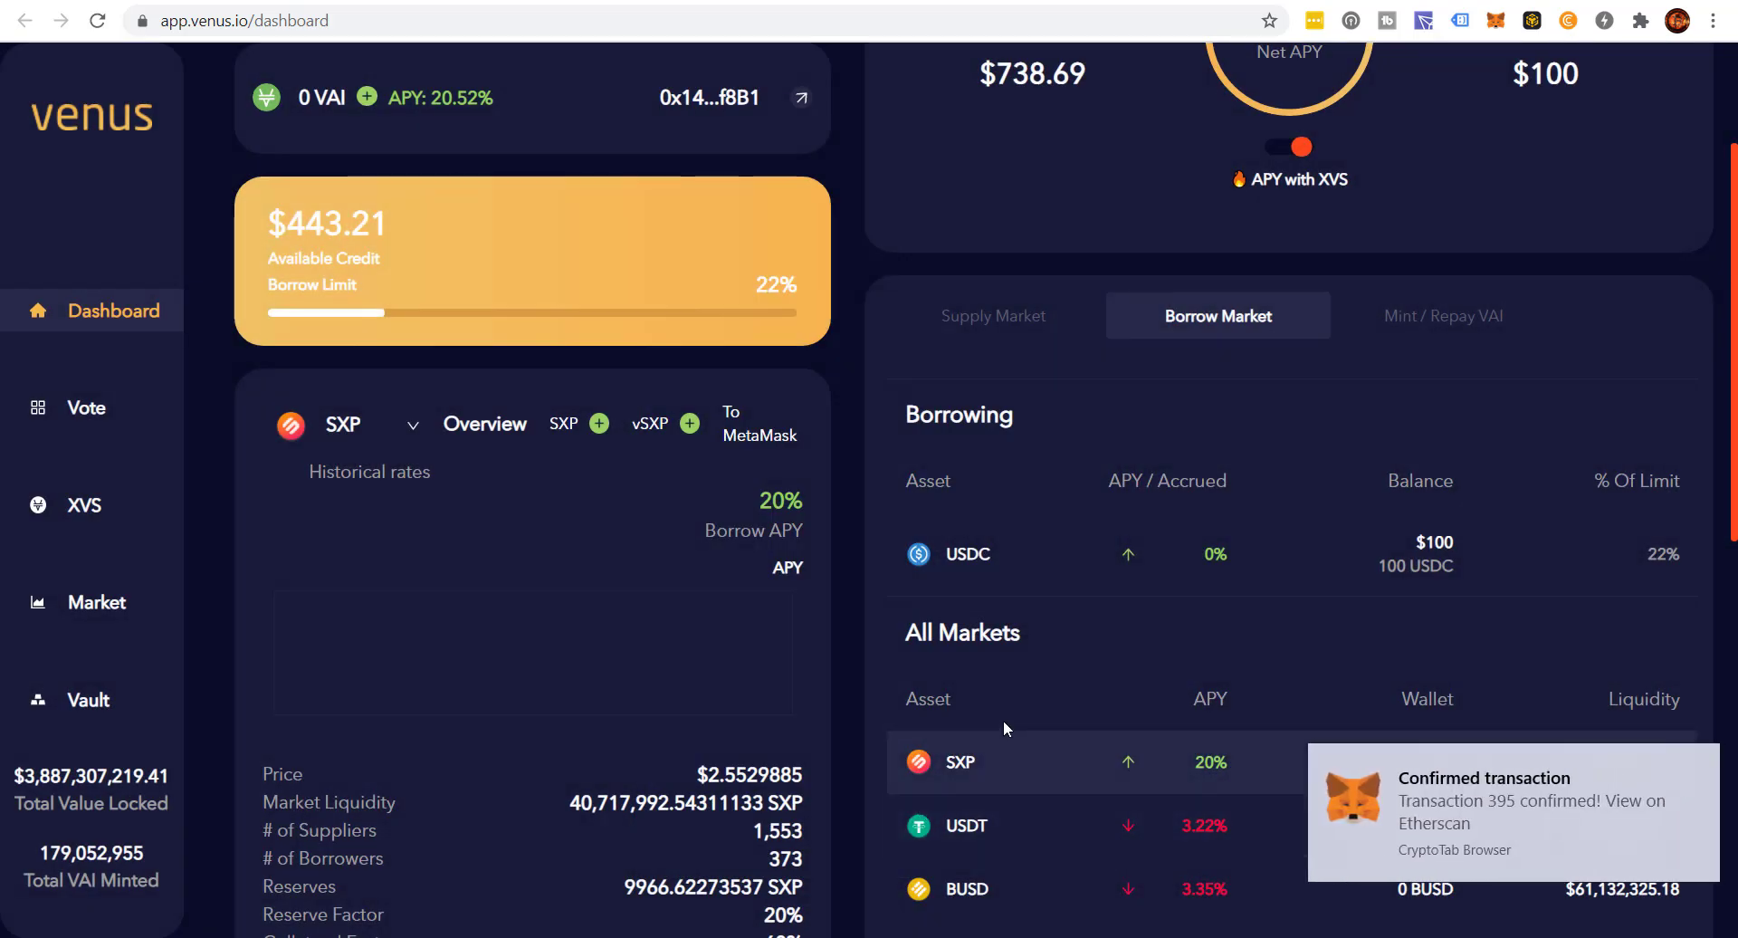
{"action": "scroll", "coordinate": [1005, 721], "scroll_direction": "up", "scroll_amount": 3}
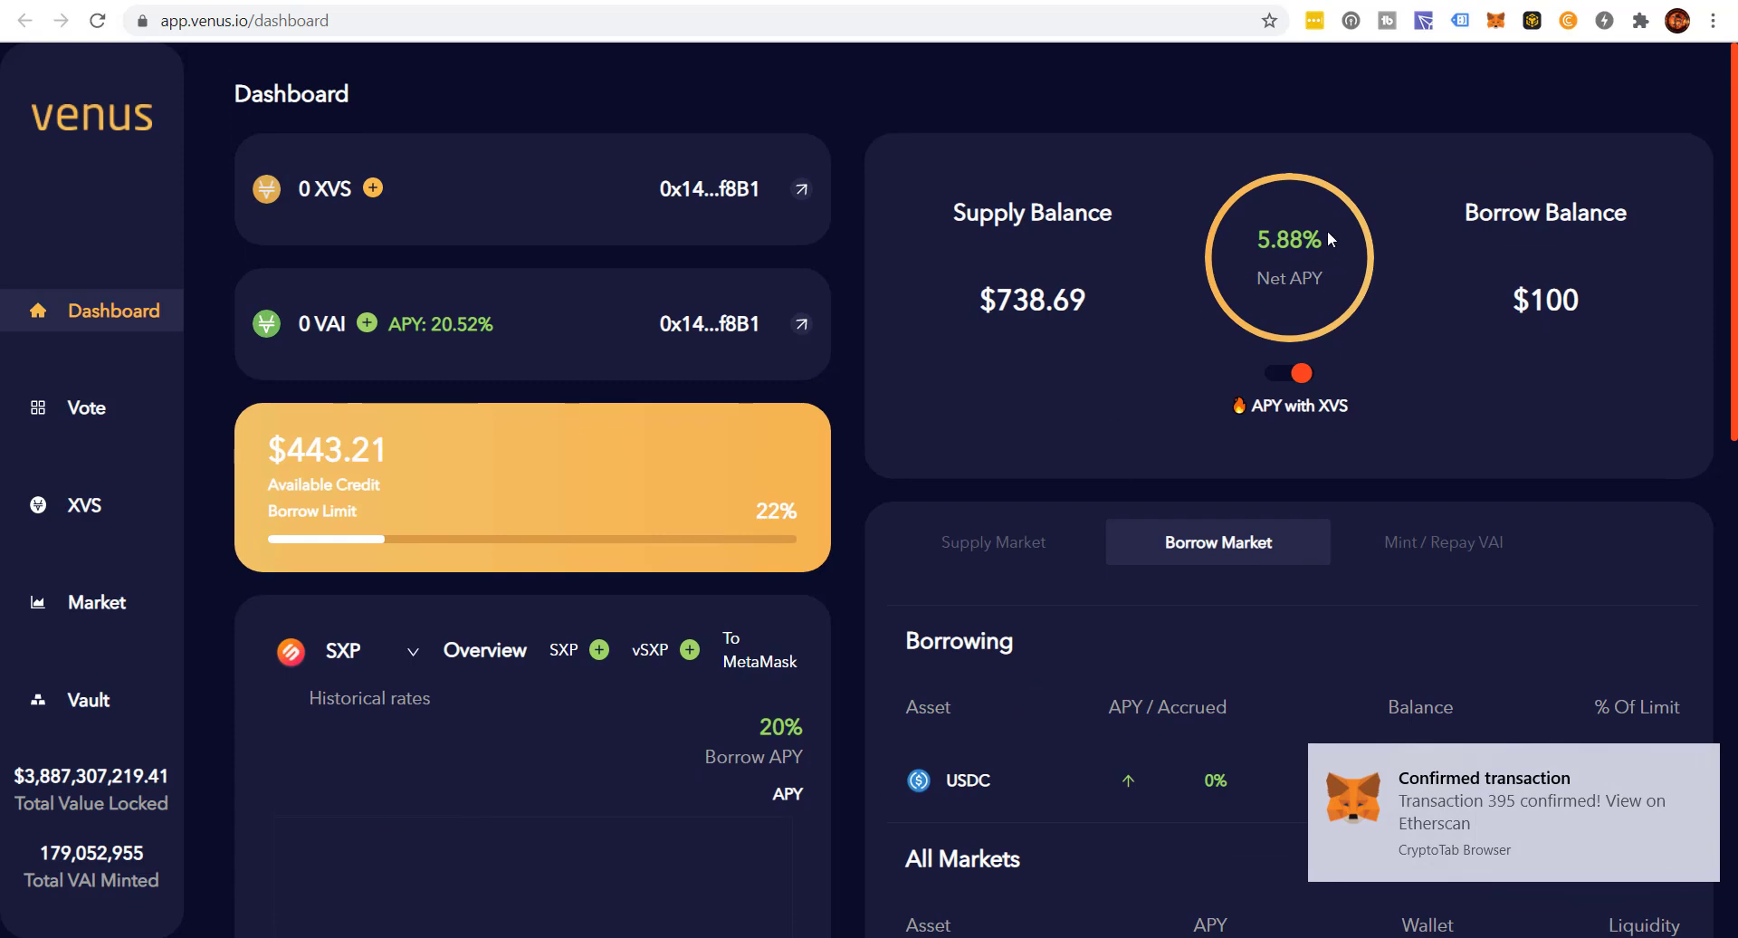
{"action": "scroll", "coordinate": [1122, 525], "scroll_direction": "down", "scroll_amount": 3}
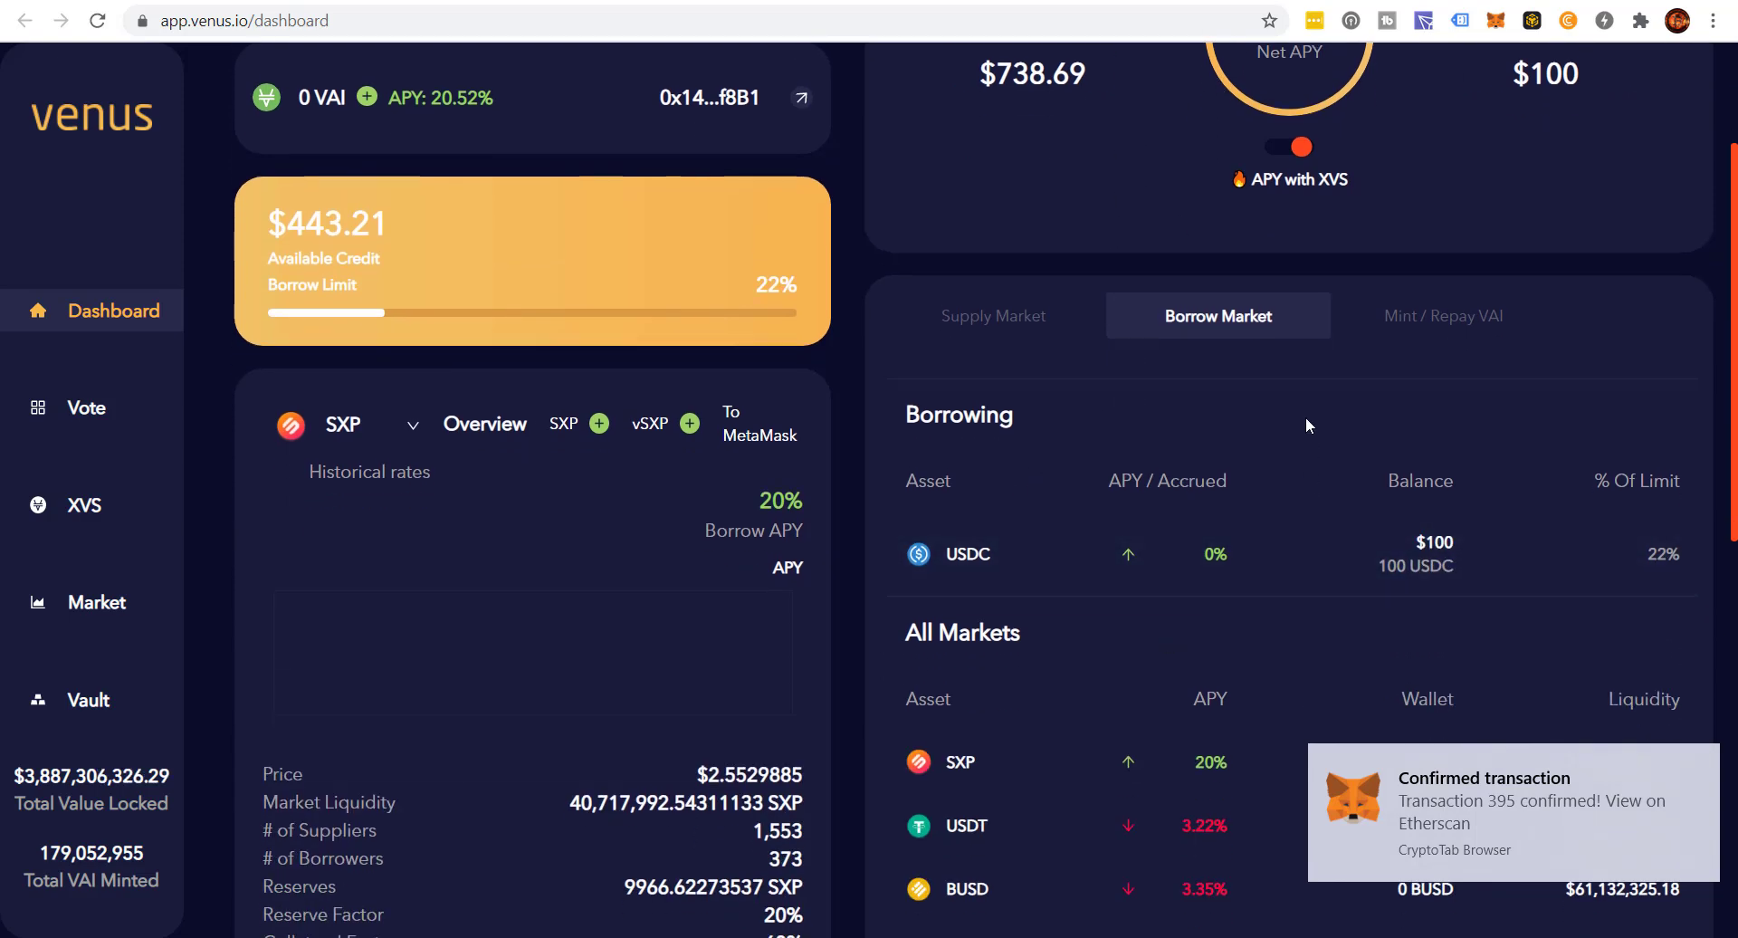
{"action": "scroll", "coordinate": [1305, 416], "scroll_direction": "up", "scroll_amount": 3}
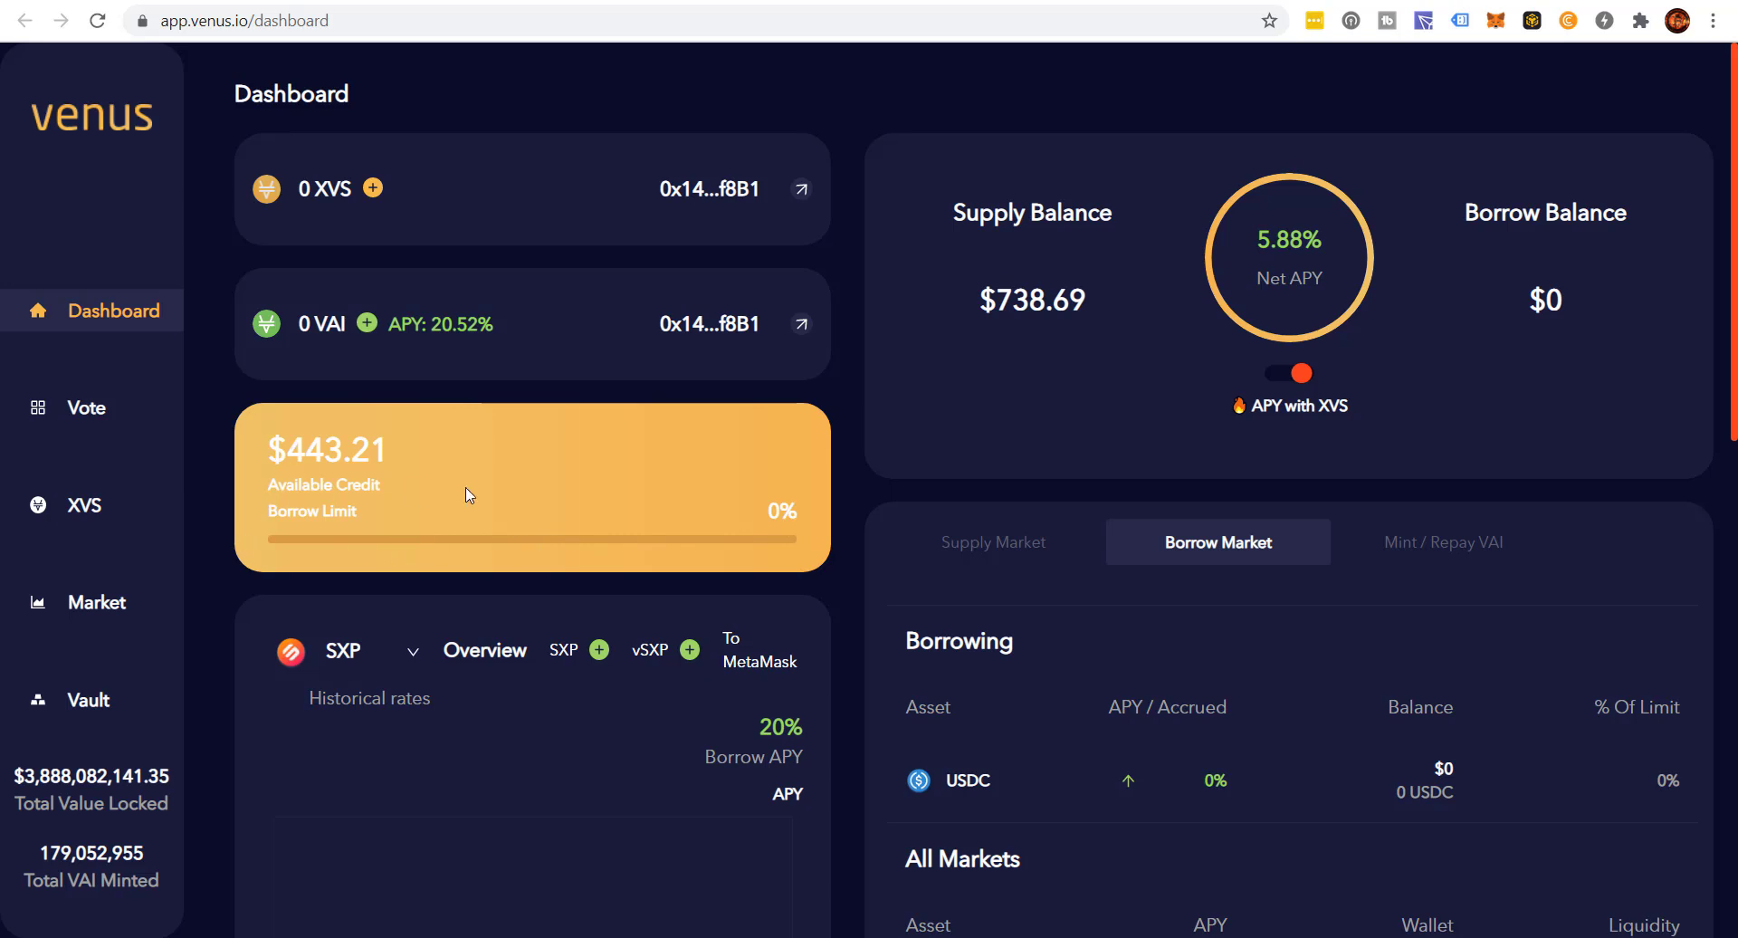
Step: Open the BNB supply details in the Supply Market and try disabling BNB as collateral
{"action": "left_click", "coordinate": [1022, 548]}
{"action": "scroll", "coordinate": [1063, 580], "scroll_direction": "down", "scroll_amount": 2}
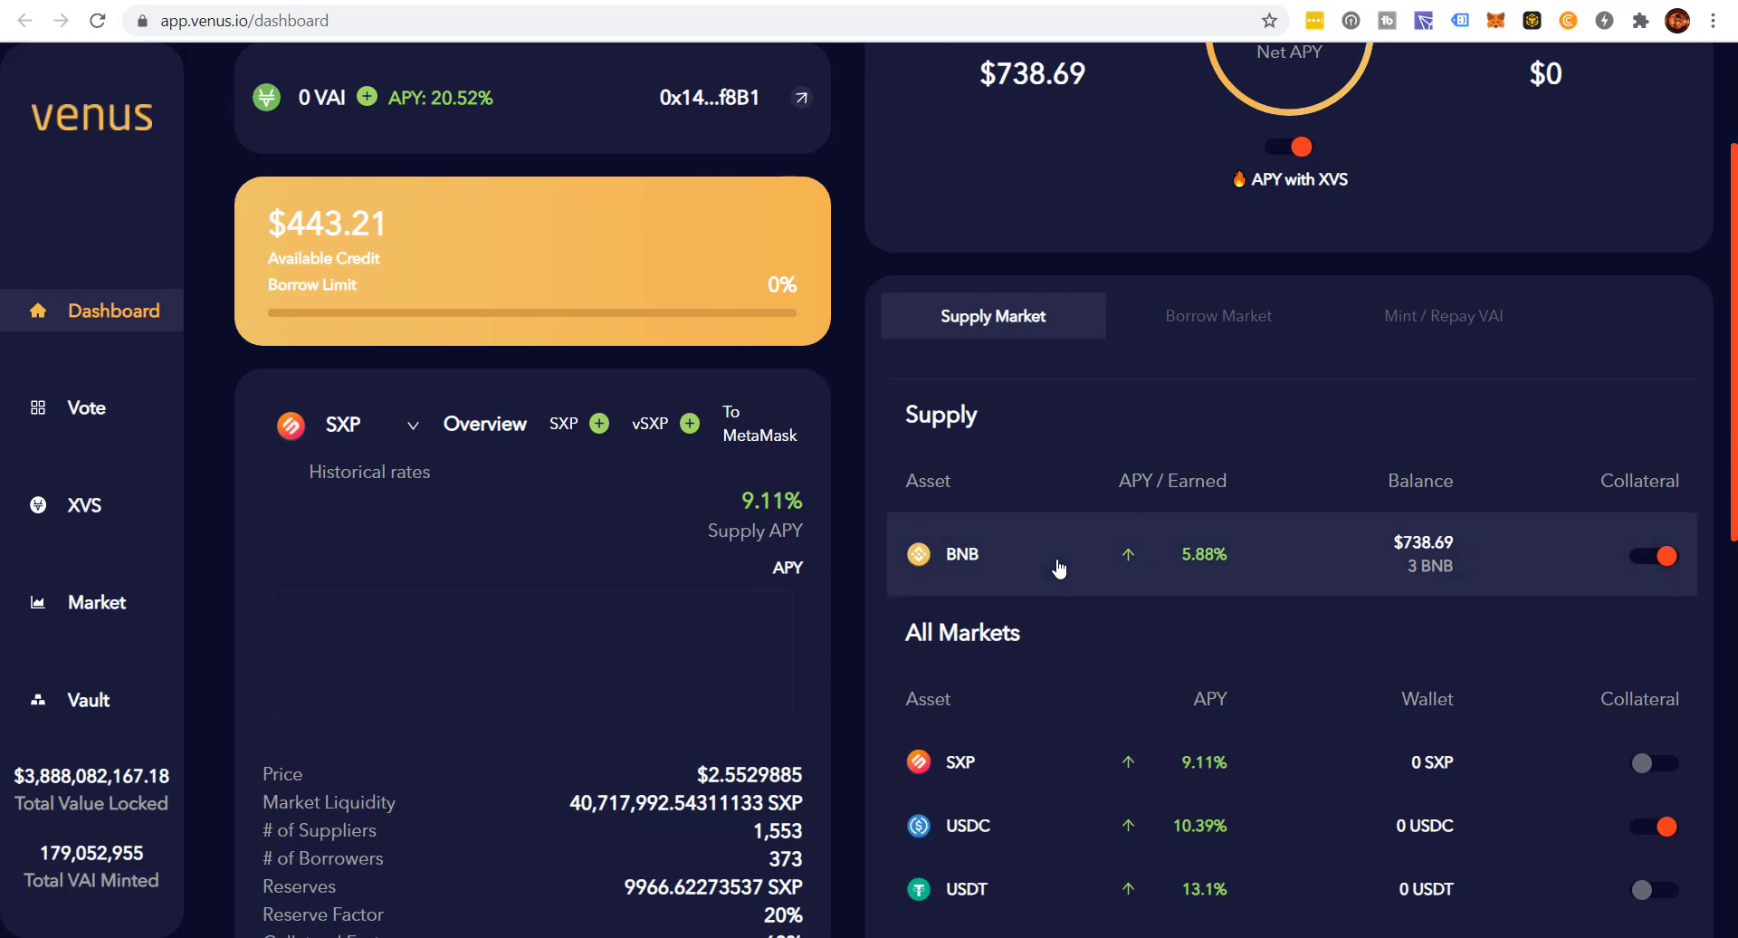
{"action": "left_click", "coordinate": [1059, 567]}
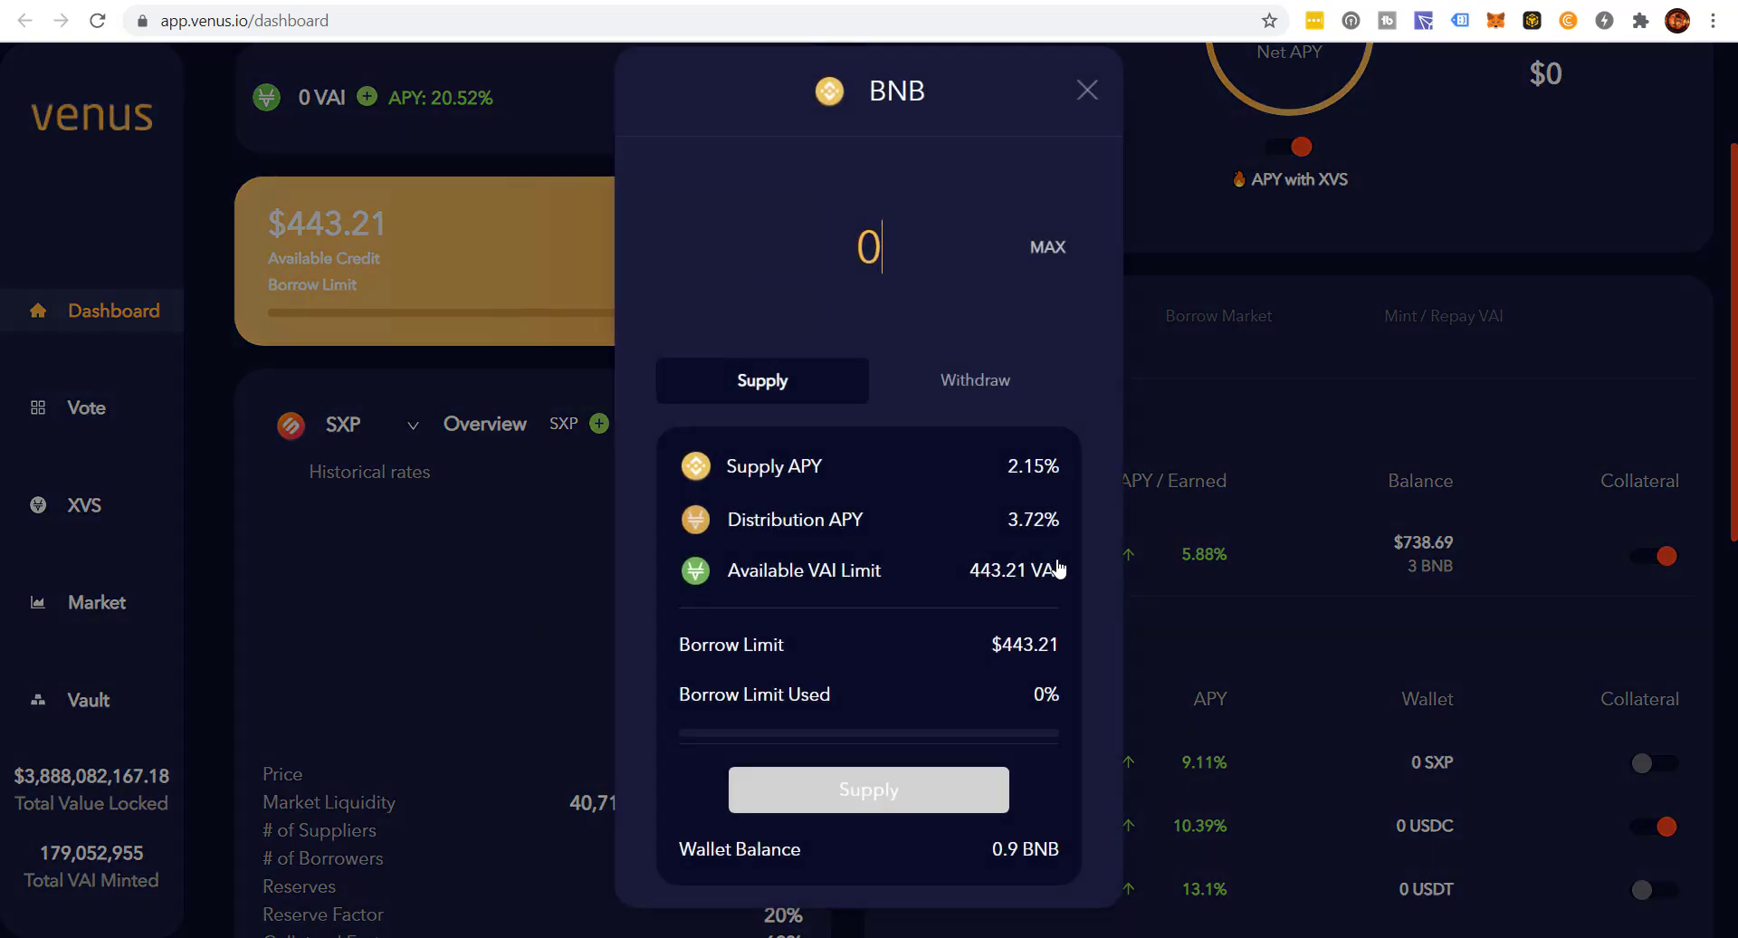
{"action": "left_click", "coordinate": [1222, 559]}
{"action": "left_click", "coordinate": [1657, 556]}
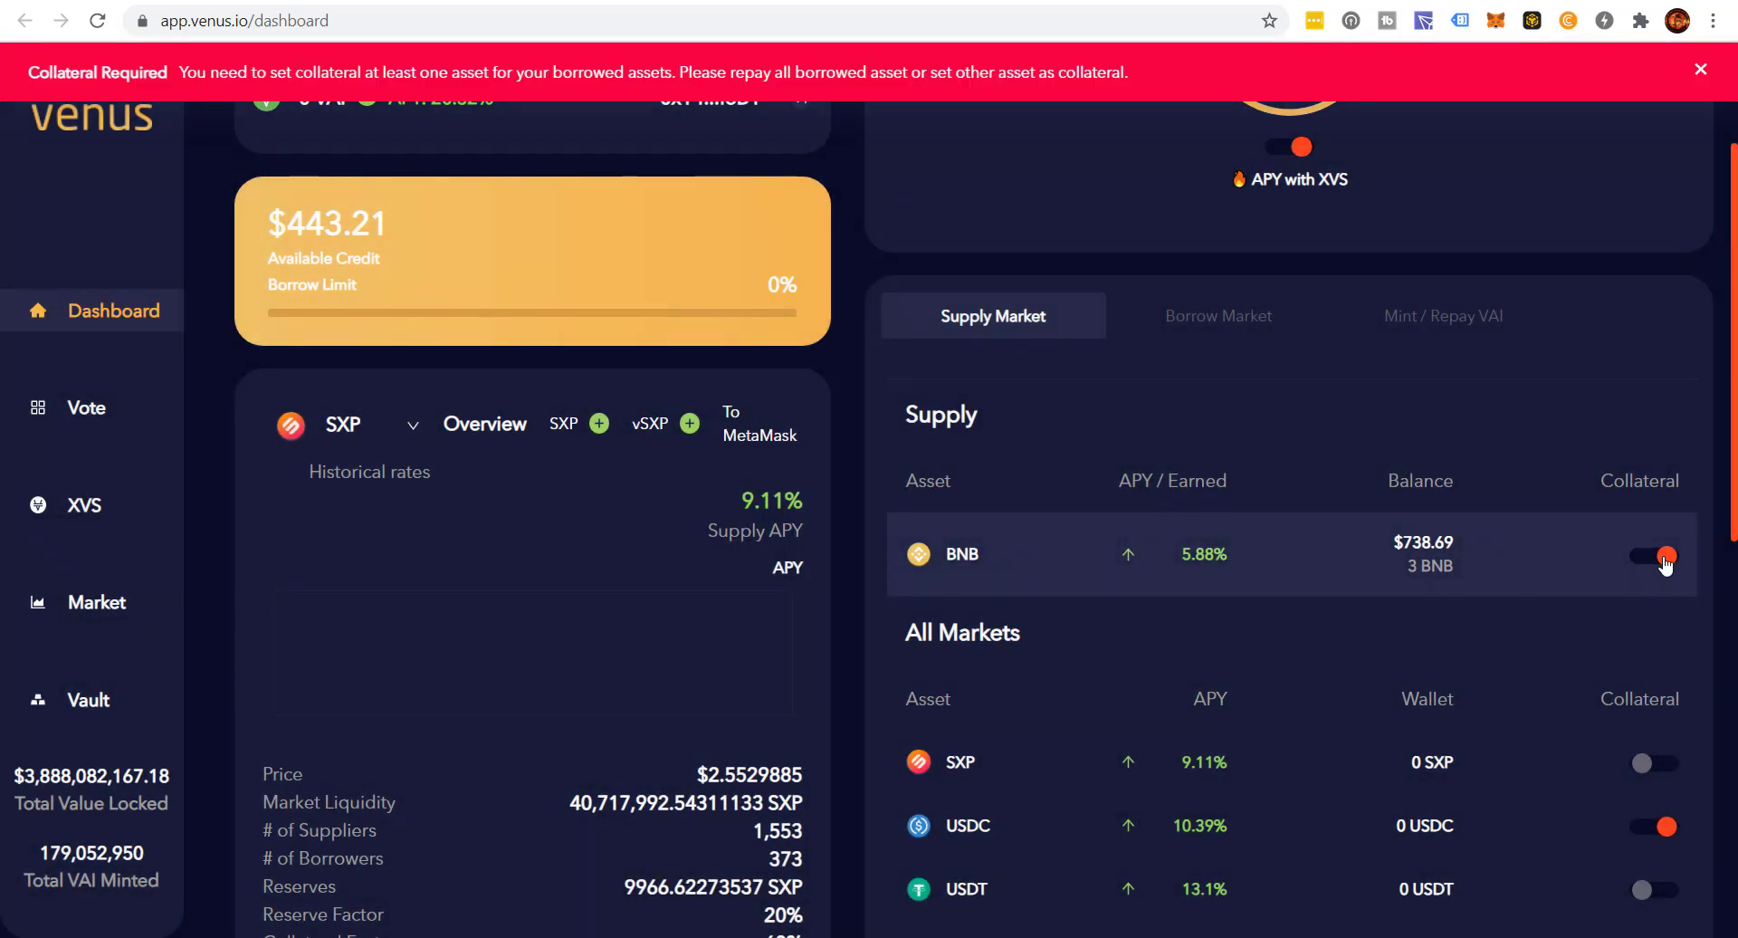
Step: Withdraw the maximum 2.9999998163 BNB and confirm the transaction in MetaMask
{"action": "left_click", "coordinate": [978, 554]}
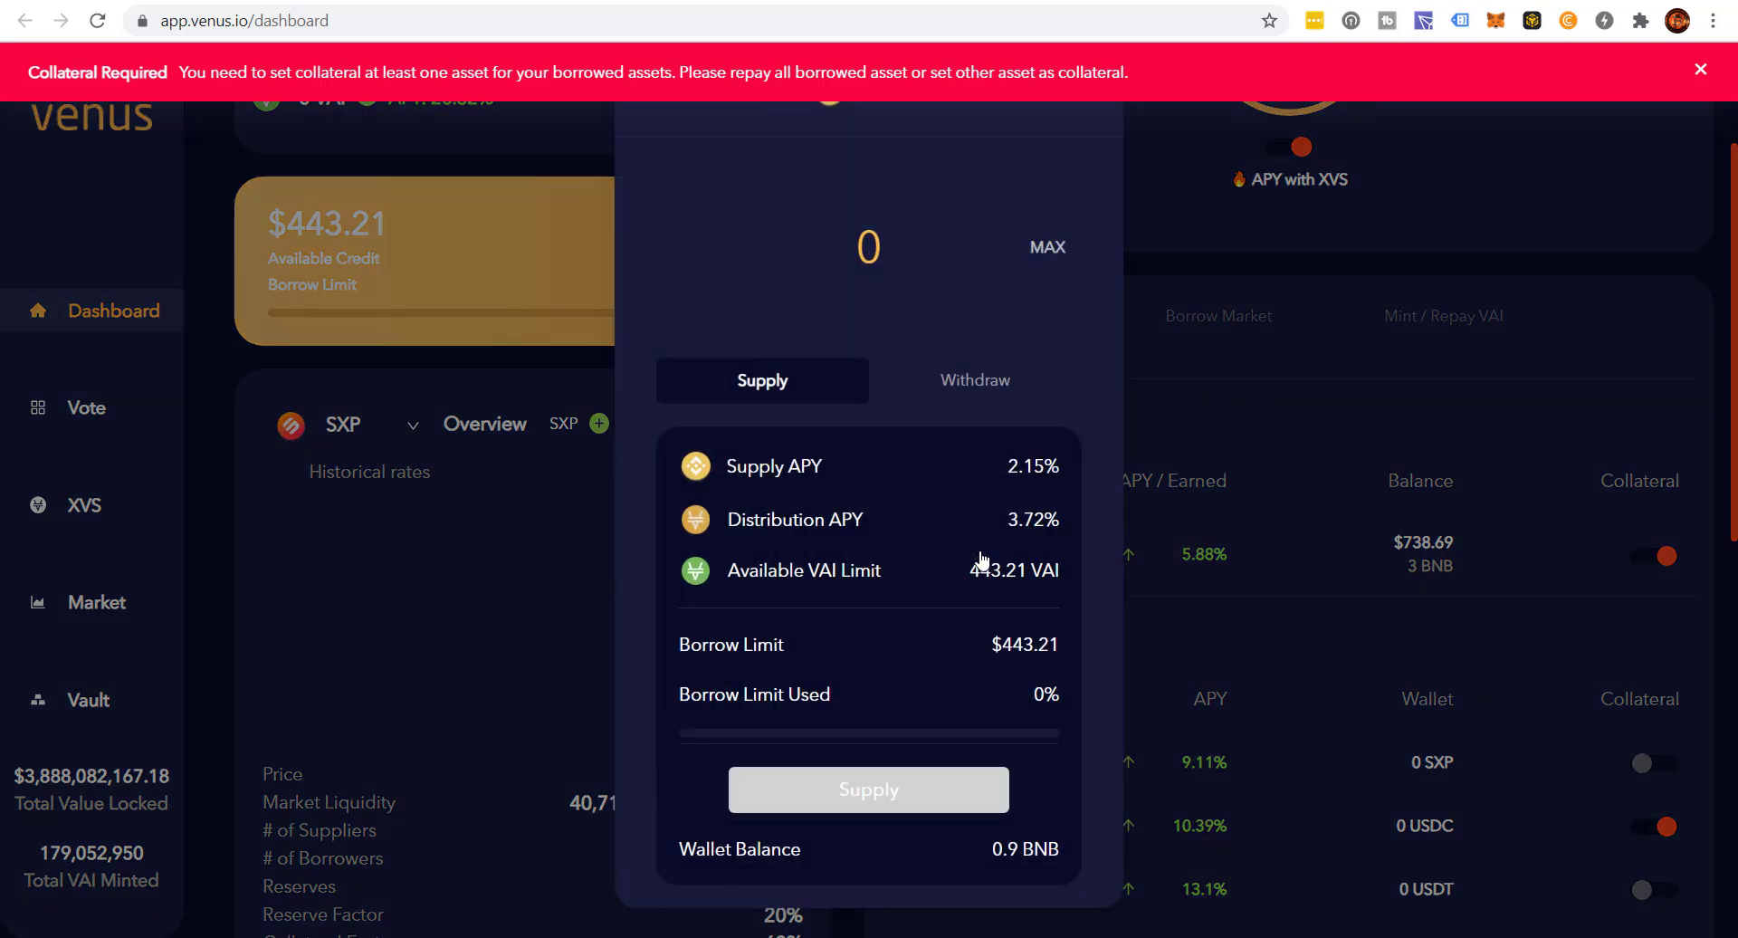
{"action": "left_click", "coordinate": [976, 387]}
{"action": "left_click", "coordinate": [1049, 233]}
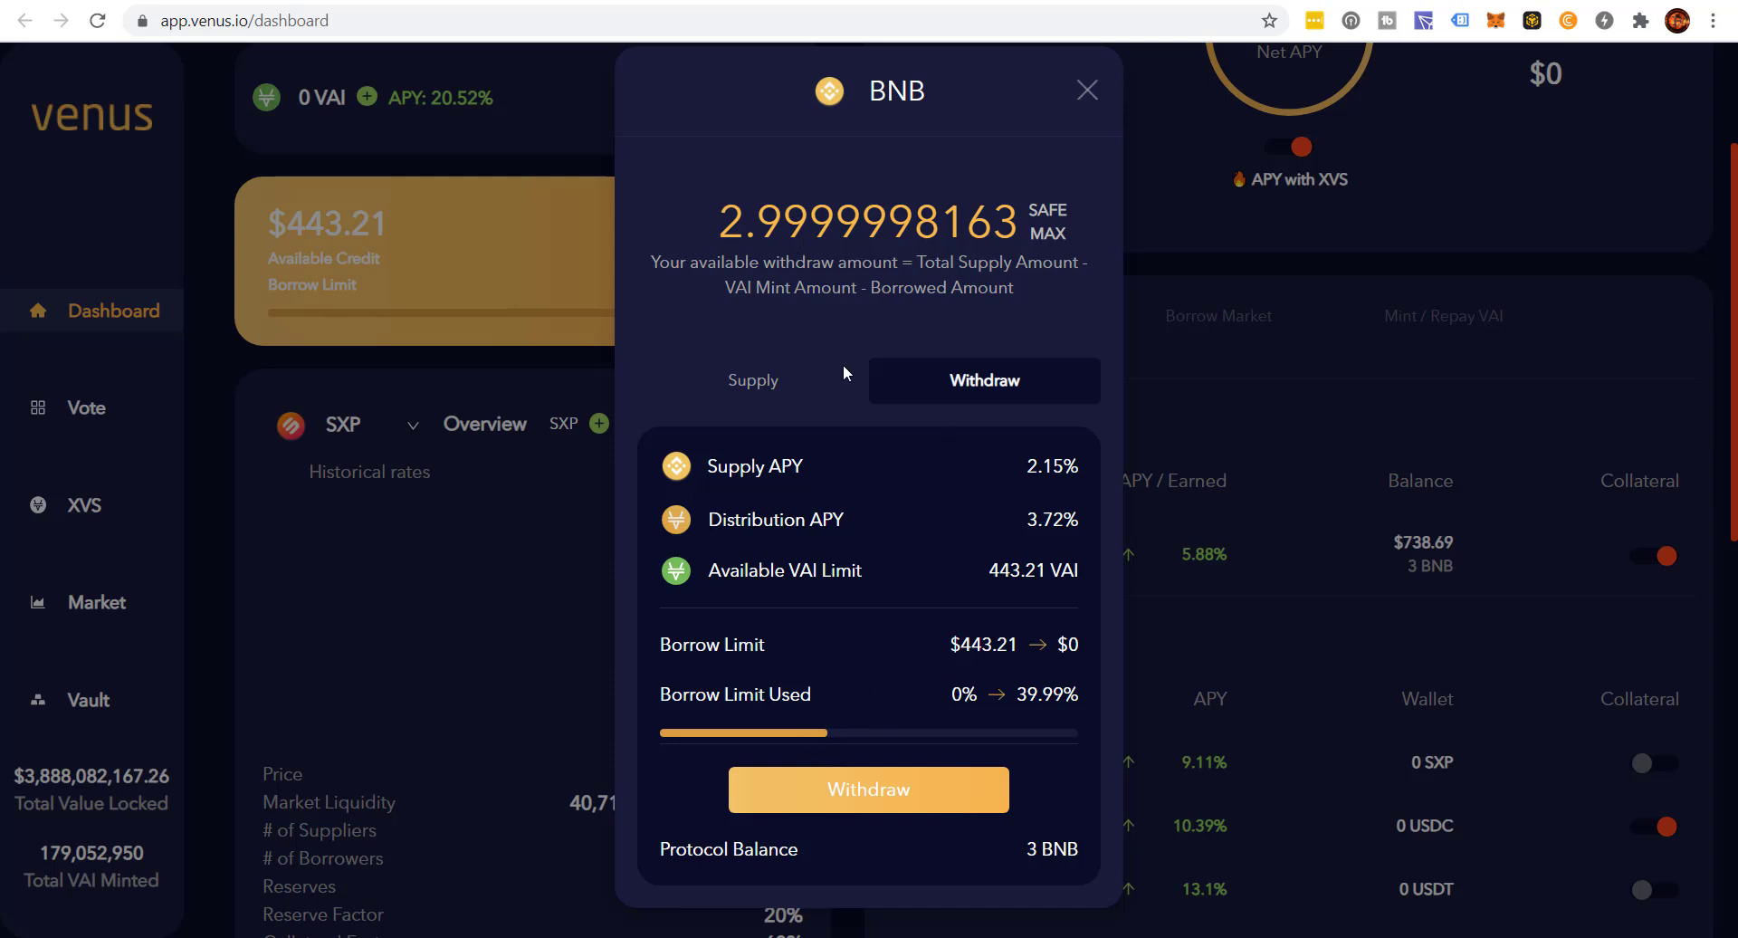
{"action": "left_click", "coordinate": [889, 812]}
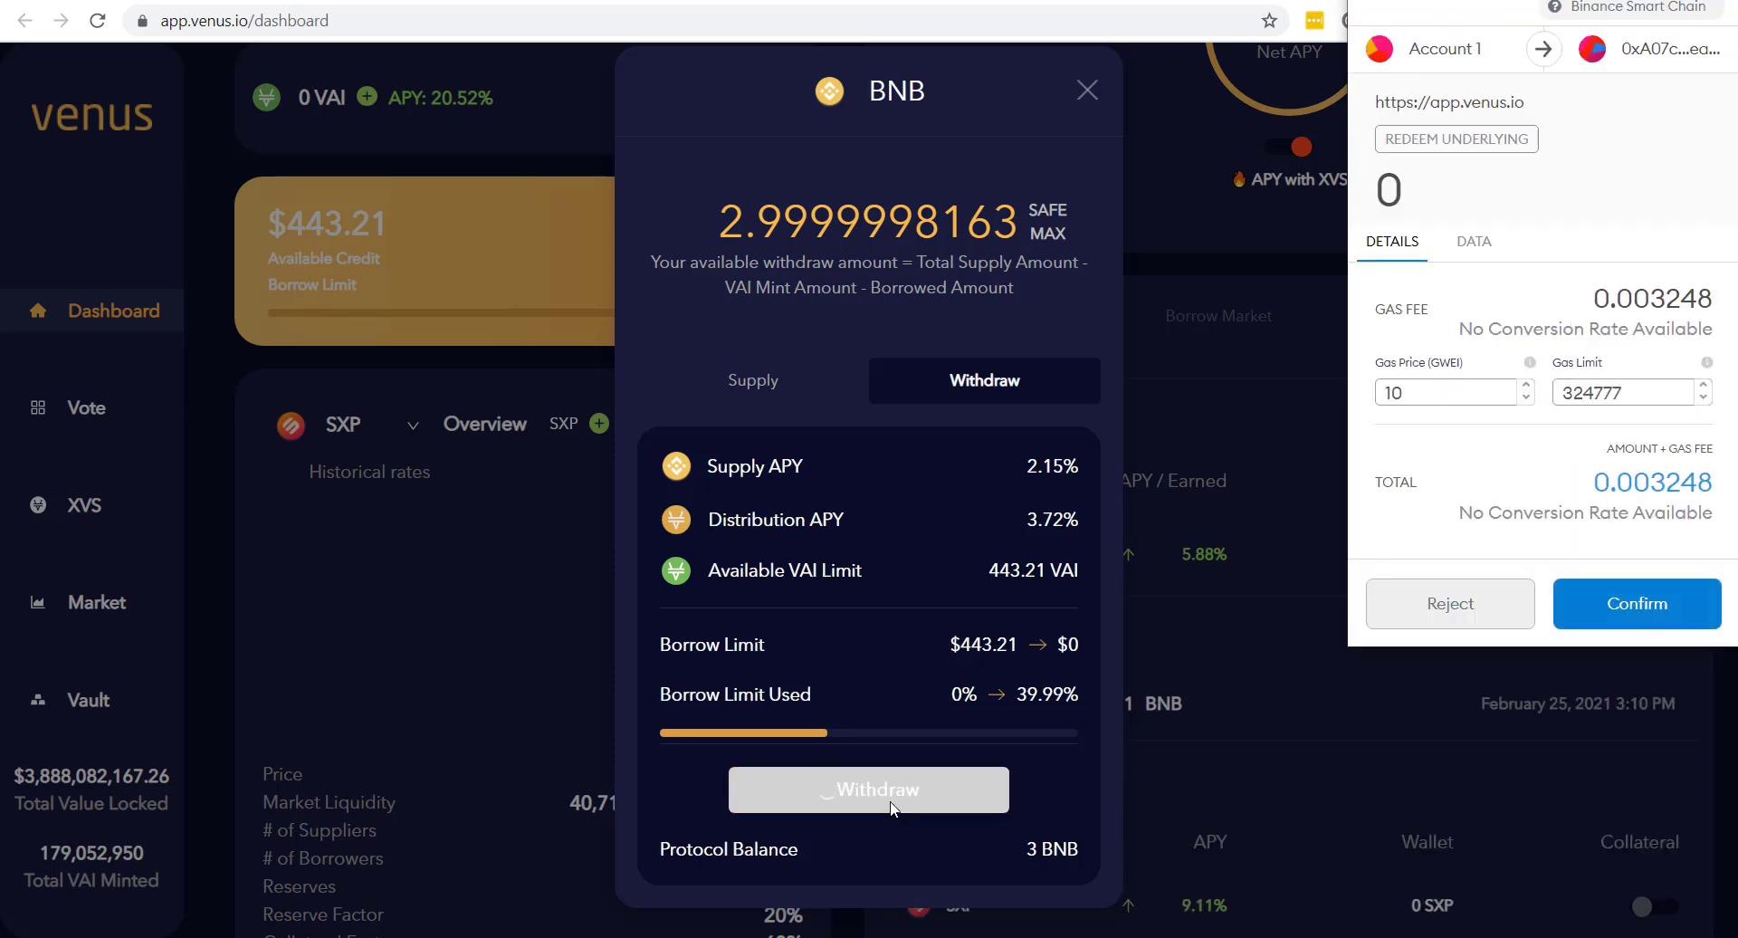
{"action": "left_click", "coordinate": [1618, 621]}
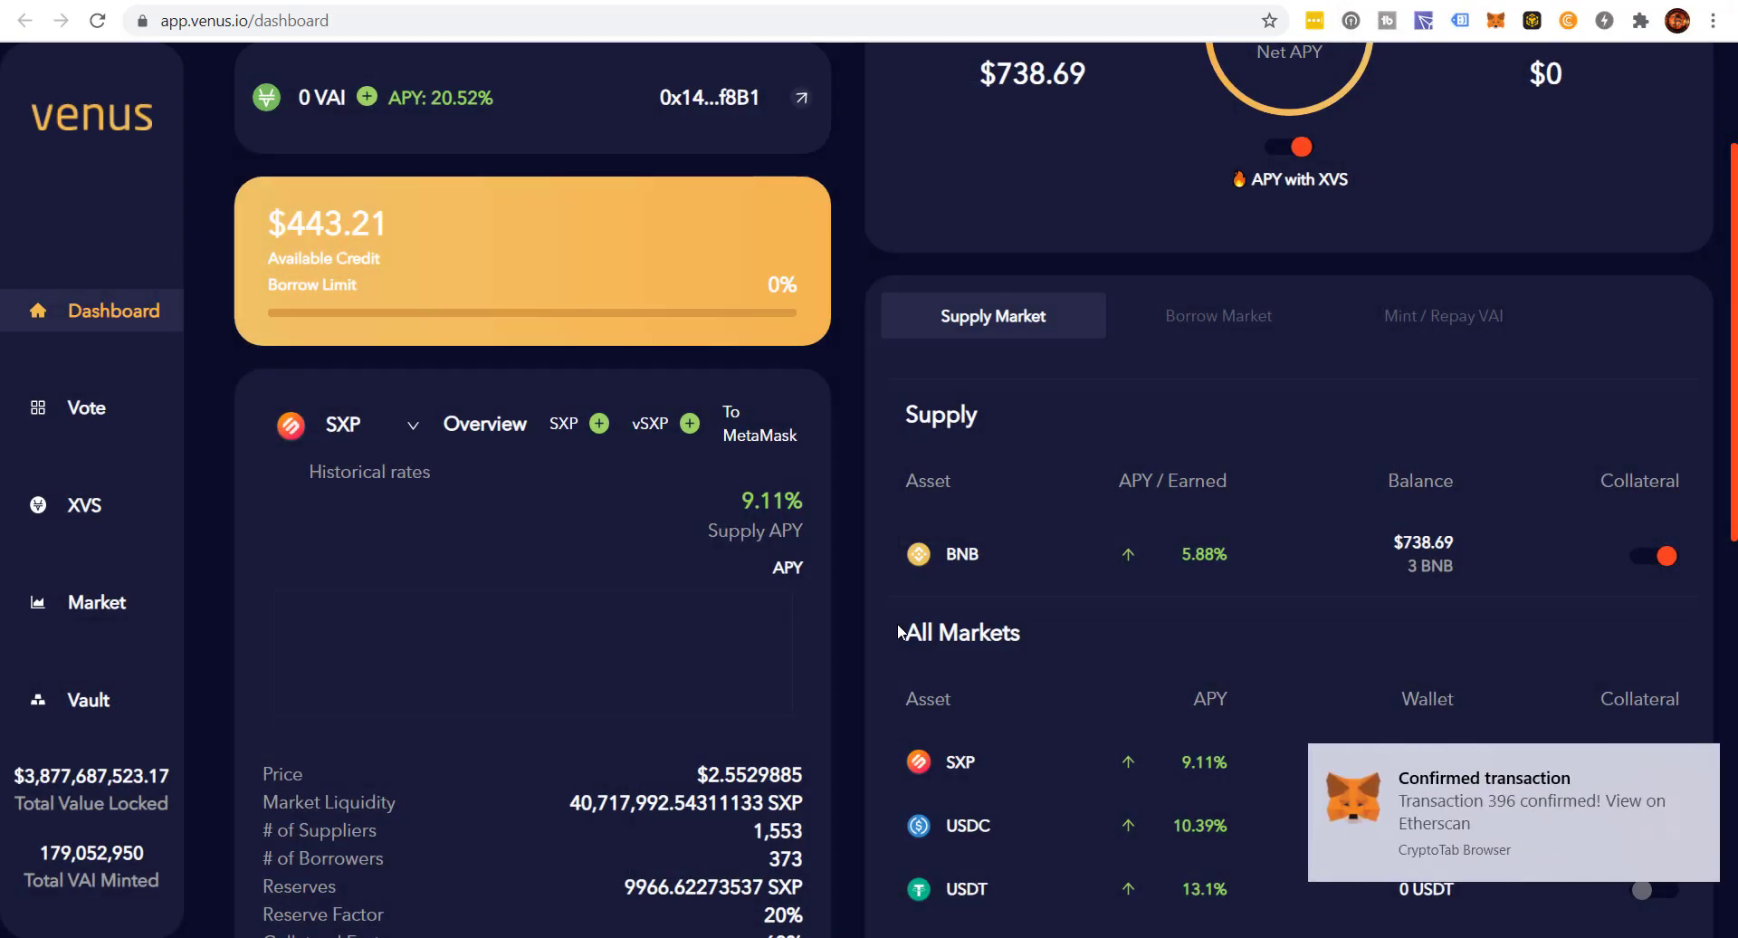
Step: Scroll the dashboard to verify $0 supply and borrow balances with BNB at 0 BNB
{"action": "scroll", "coordinate": [899, 632], "scroll_direction": "up", "scroll_amount": 1}
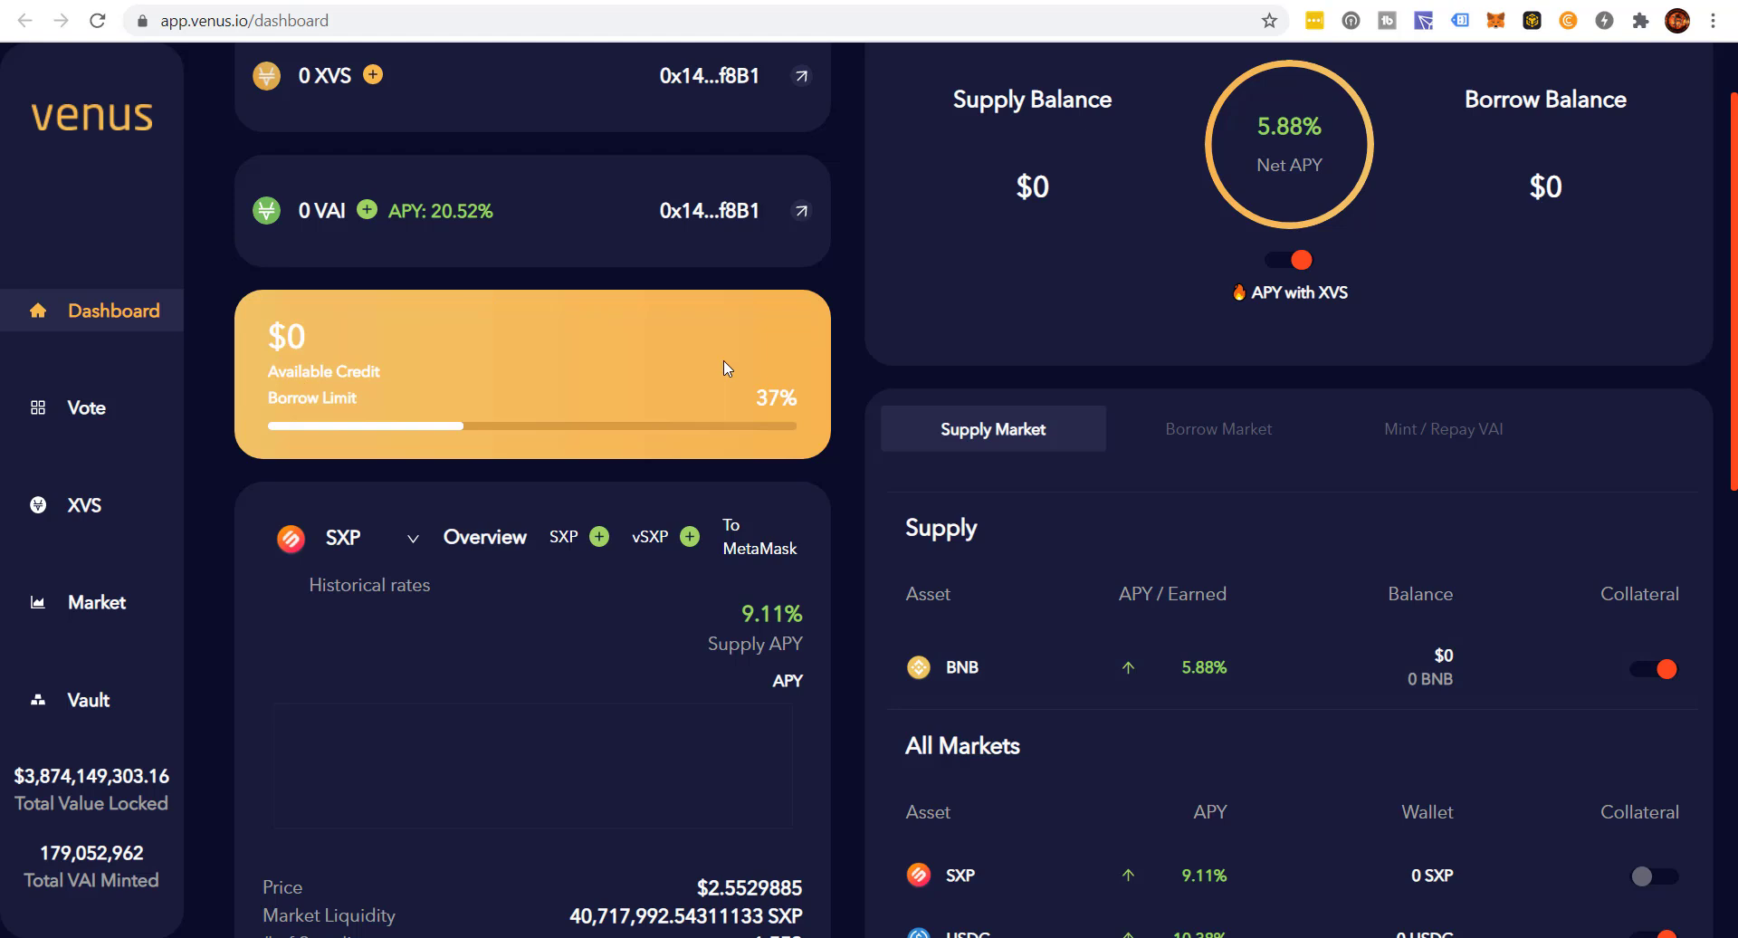
{"action": "scroll", "coordinate": [724, 368], "scroll_direction": "up", "scroll_amount": 1}
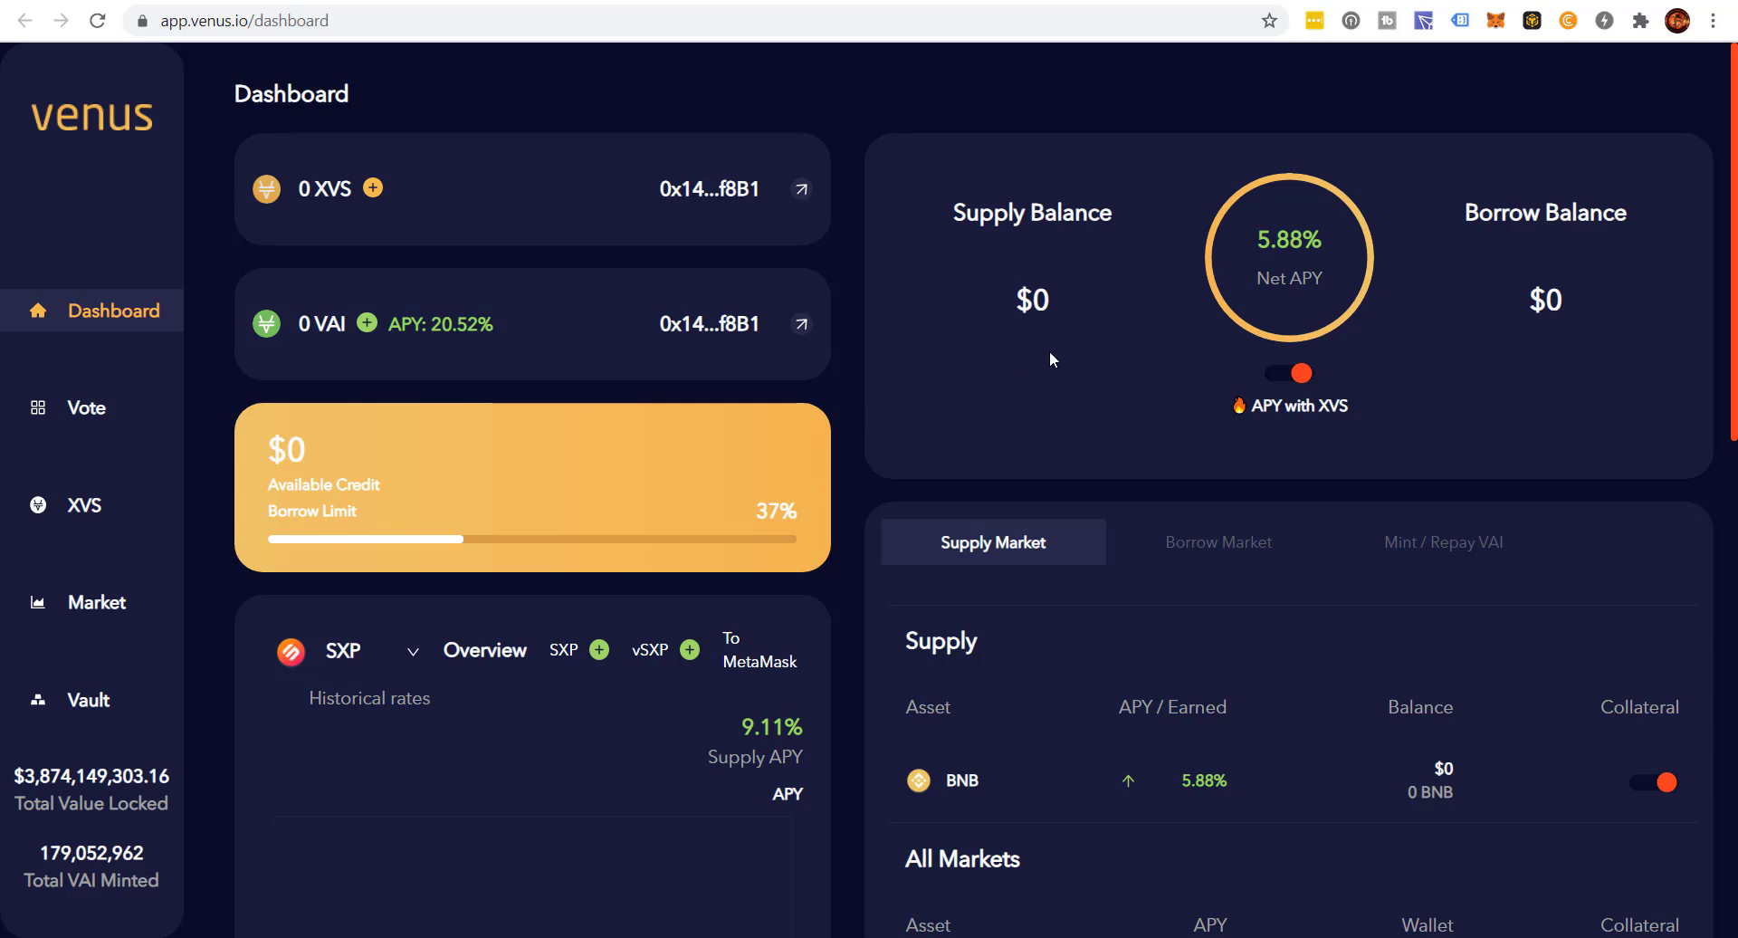
{"action": "scroll", "coordinate": [1050, 355], "scroll_direction": "down", "scroll_amount": 2}
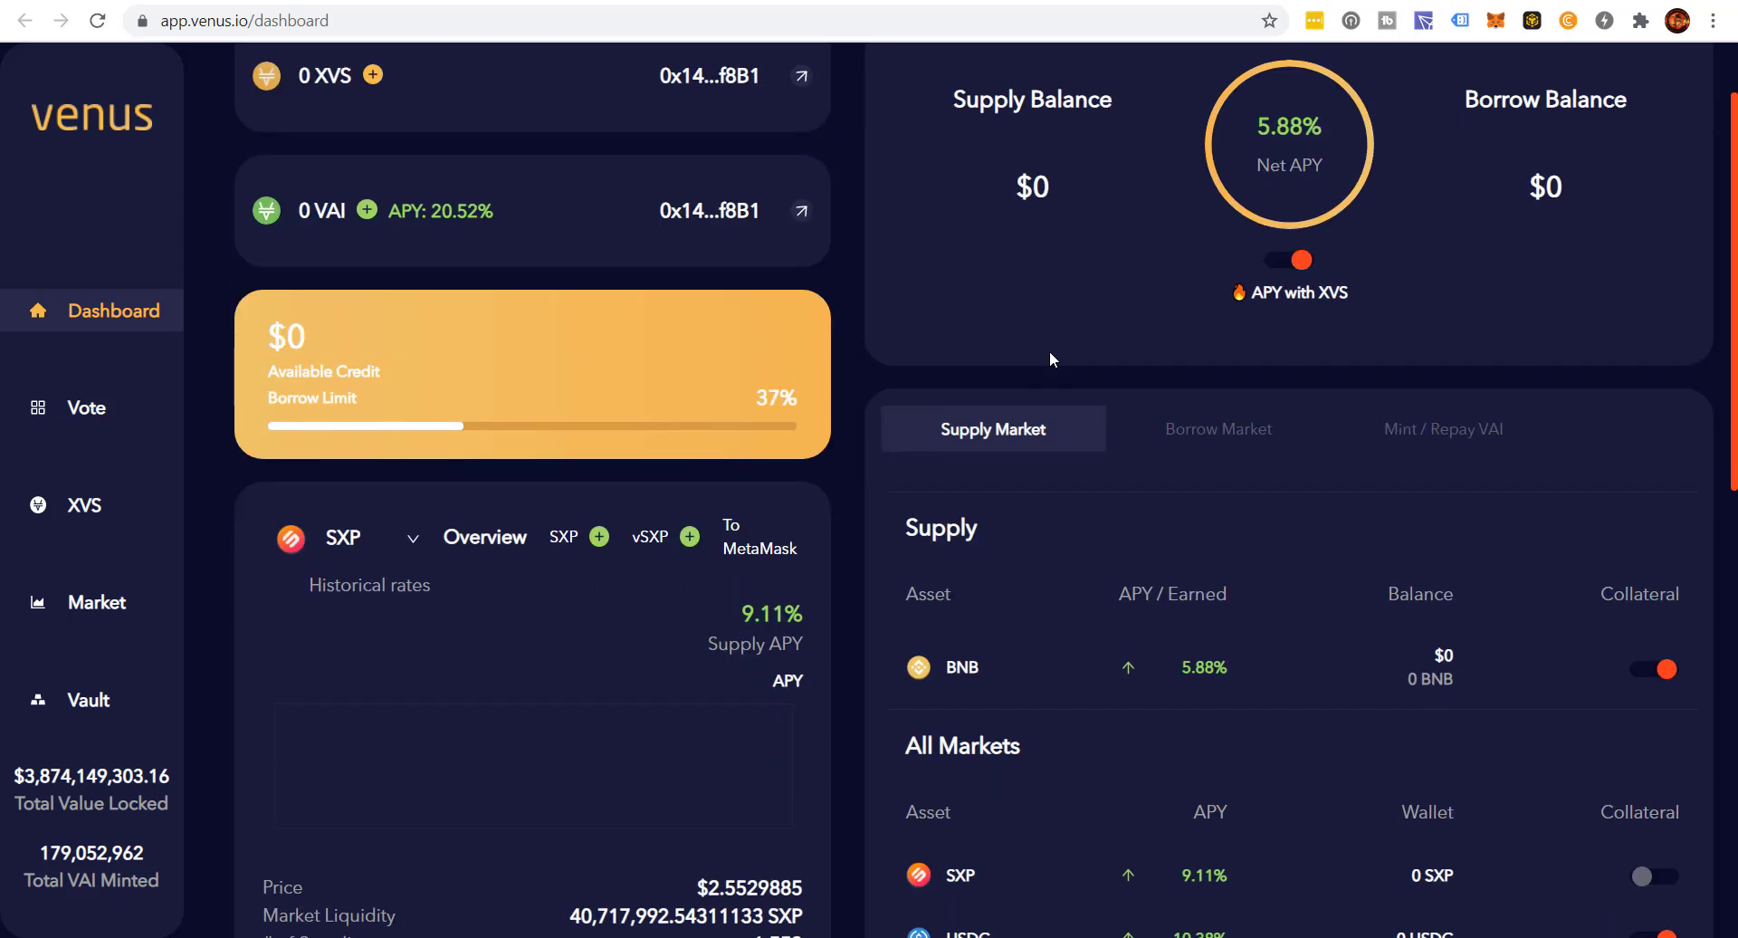
{"action": "scroll", "coordinate": [1077, 679], "scroll_direction": "up", "scroll_amount": 2}
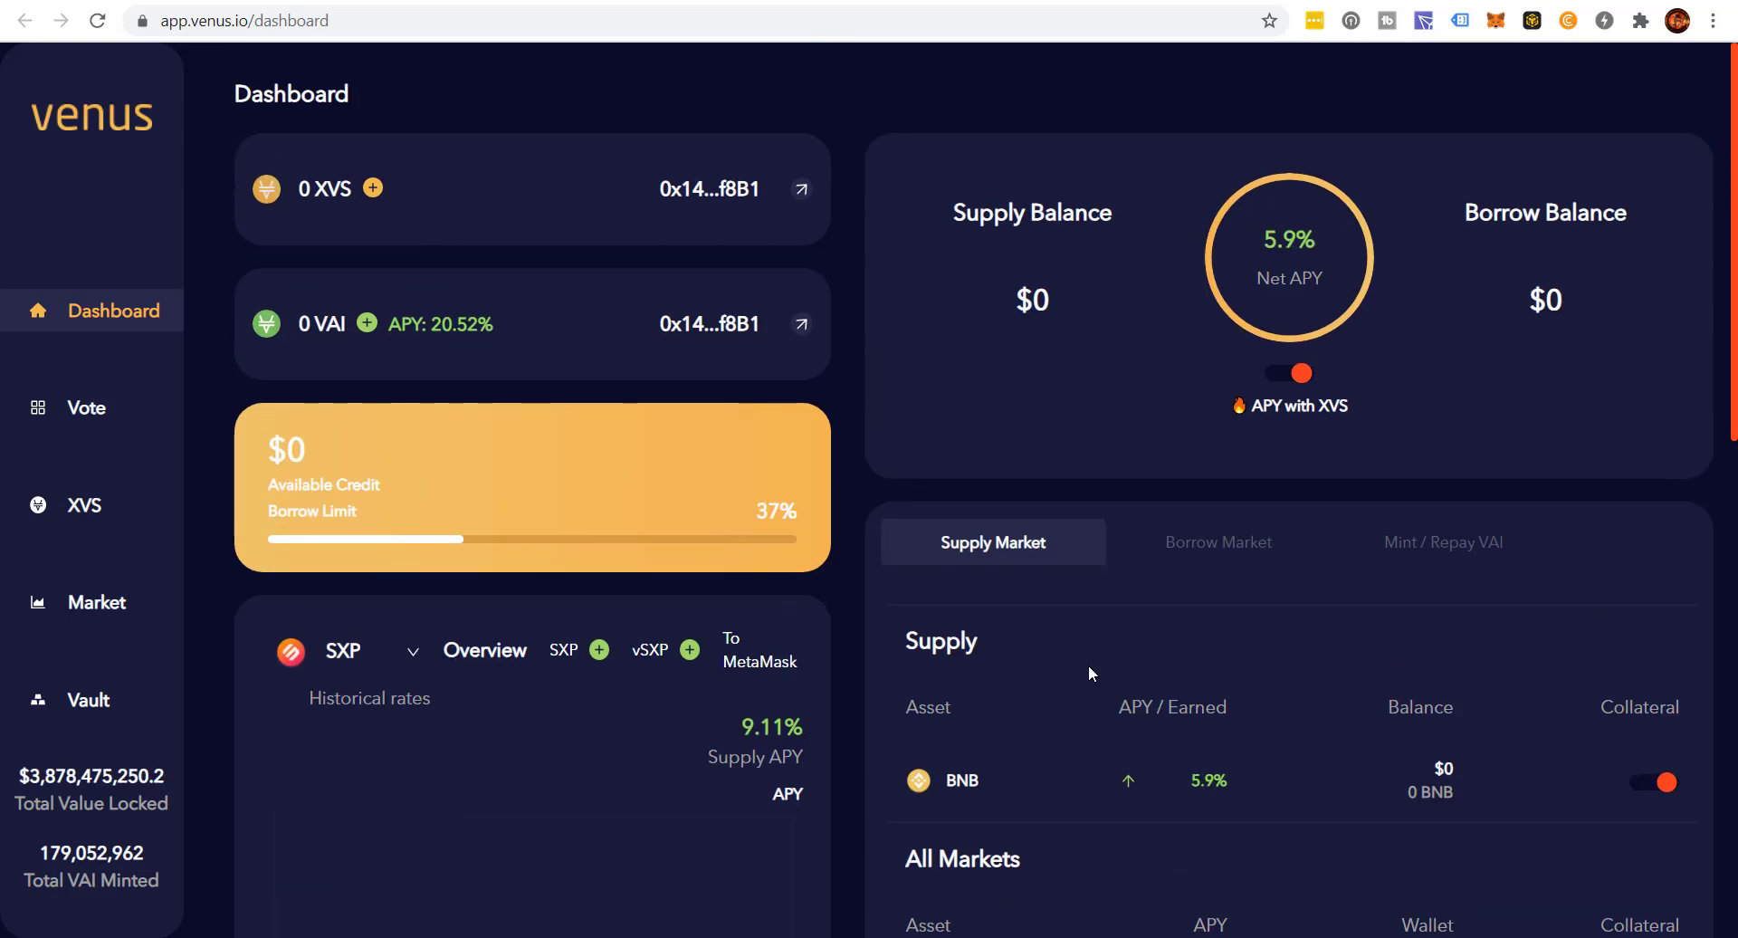
{"action": "scroll", "coordinate": [1089, 672], "scroll_direction": "down", "scroll_amount": 3}
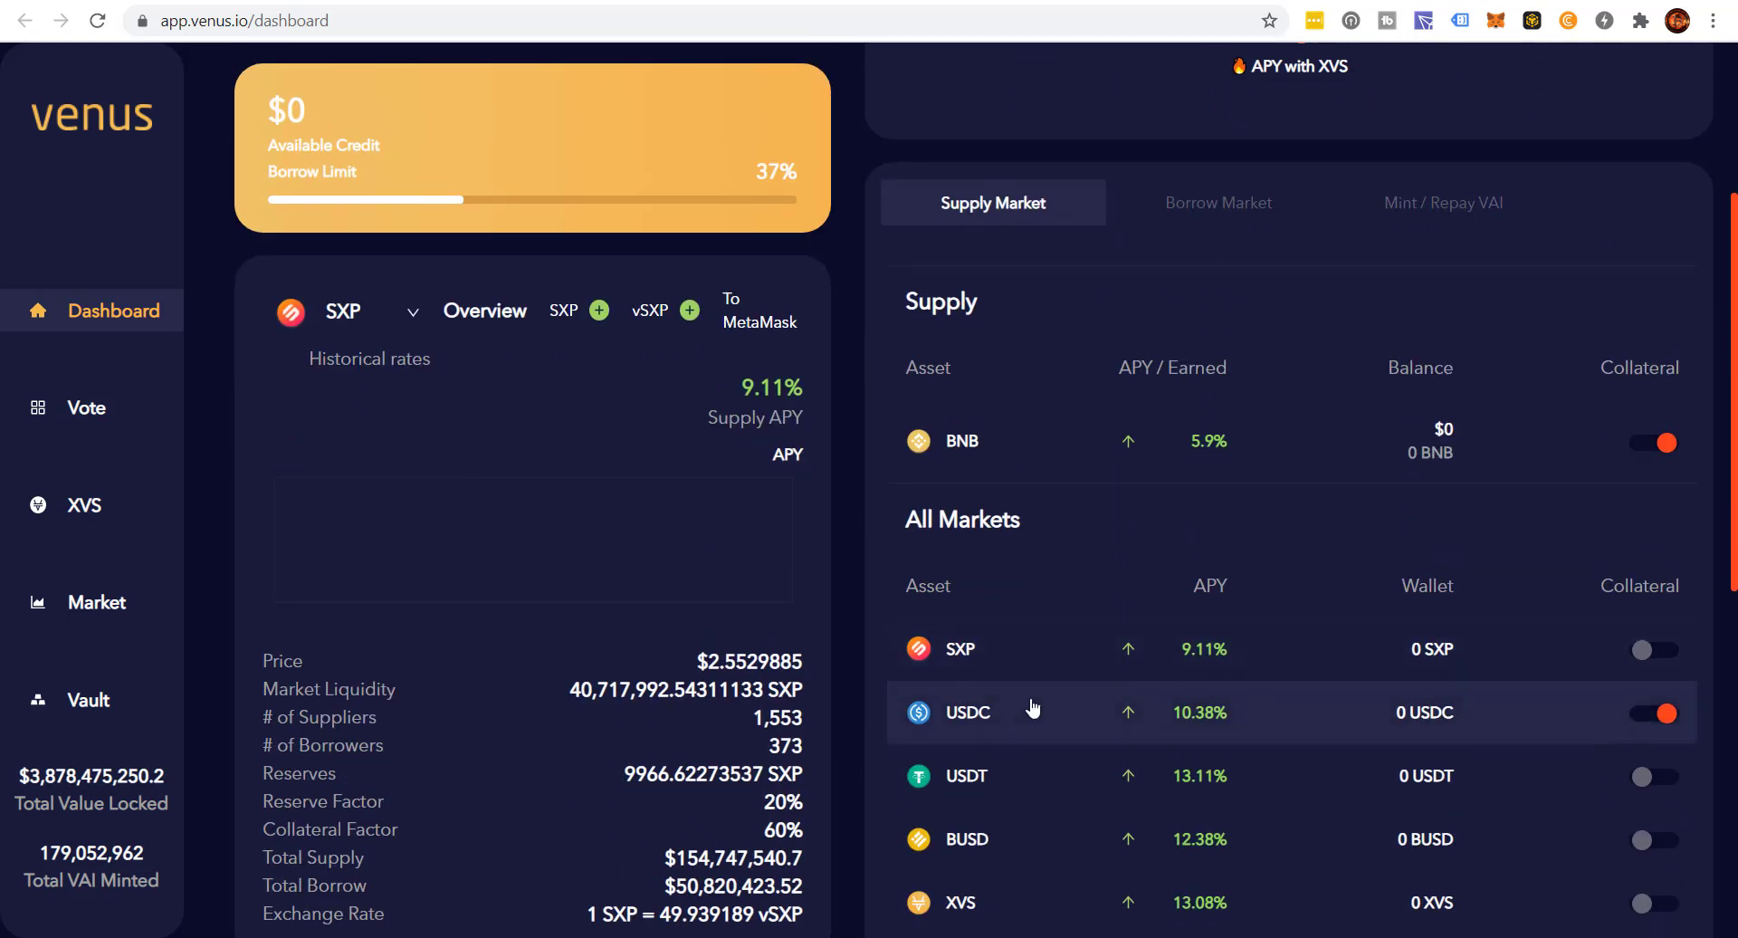
{"action": "scroll", "coordinate": [1033, 708], "scroll_direction": "up", "scroll_amount": 2}
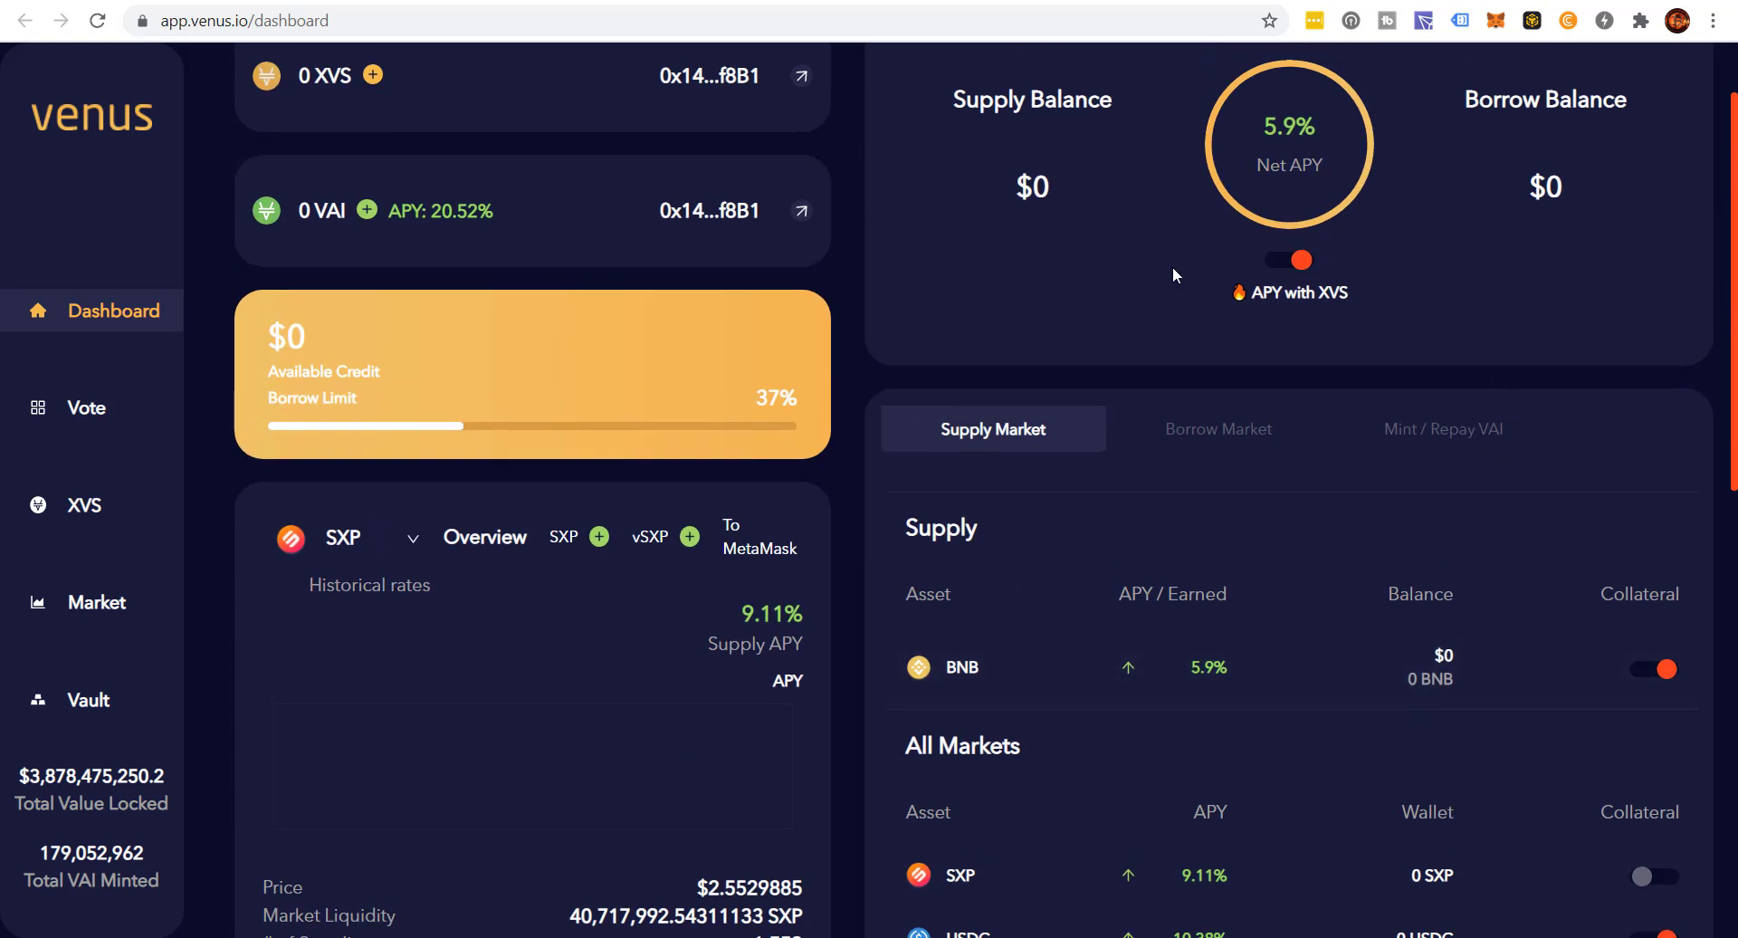
{"action": "scroll", "coordinate": [1161, 480], "scroll_direction": "down", "scroll_amount": 2}
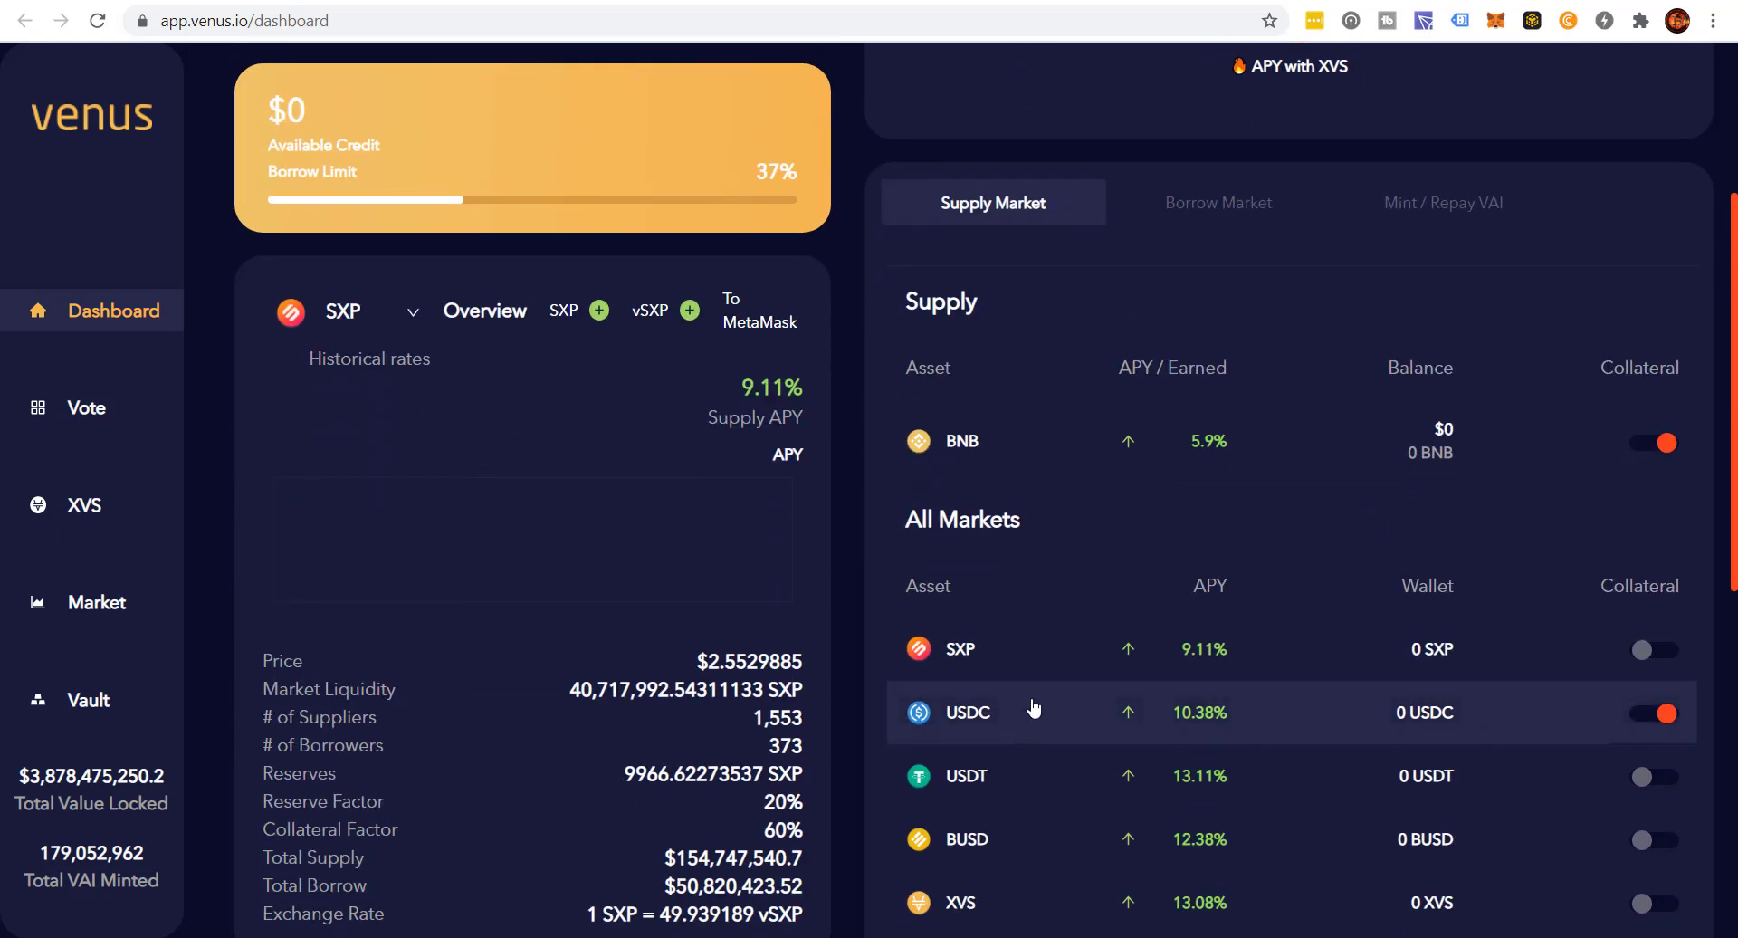
{"action": "scroll", "coordinate": [1033, 708], "scroll_direction": "up", "scroll_amount": 3}
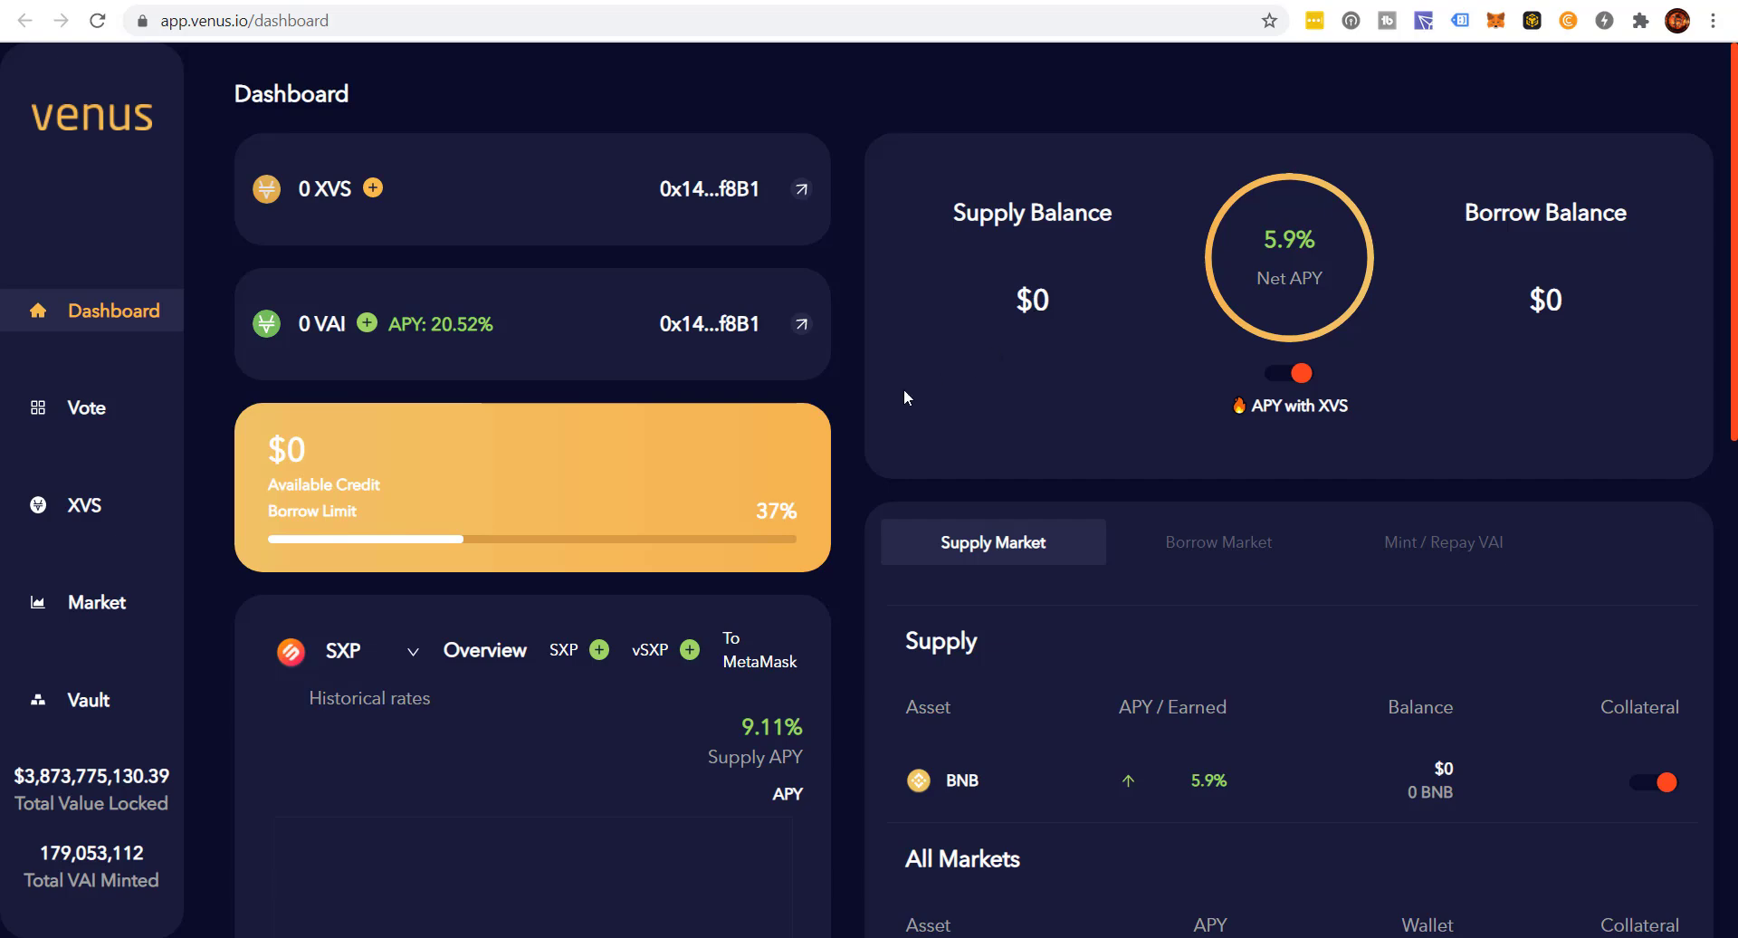
{"action": "scroll", "coordinate": [903, 388], "scroll_direction": "down", "scroll_amount": 4}
{"action": "scroll", "coordinate": [855, 402], "scroll_direction": "up", "scroll_amount": 4}
{"action": "scroll", "coordinate": [1040, 791], "scroll_direction": "down", "scroll_amount": 4}
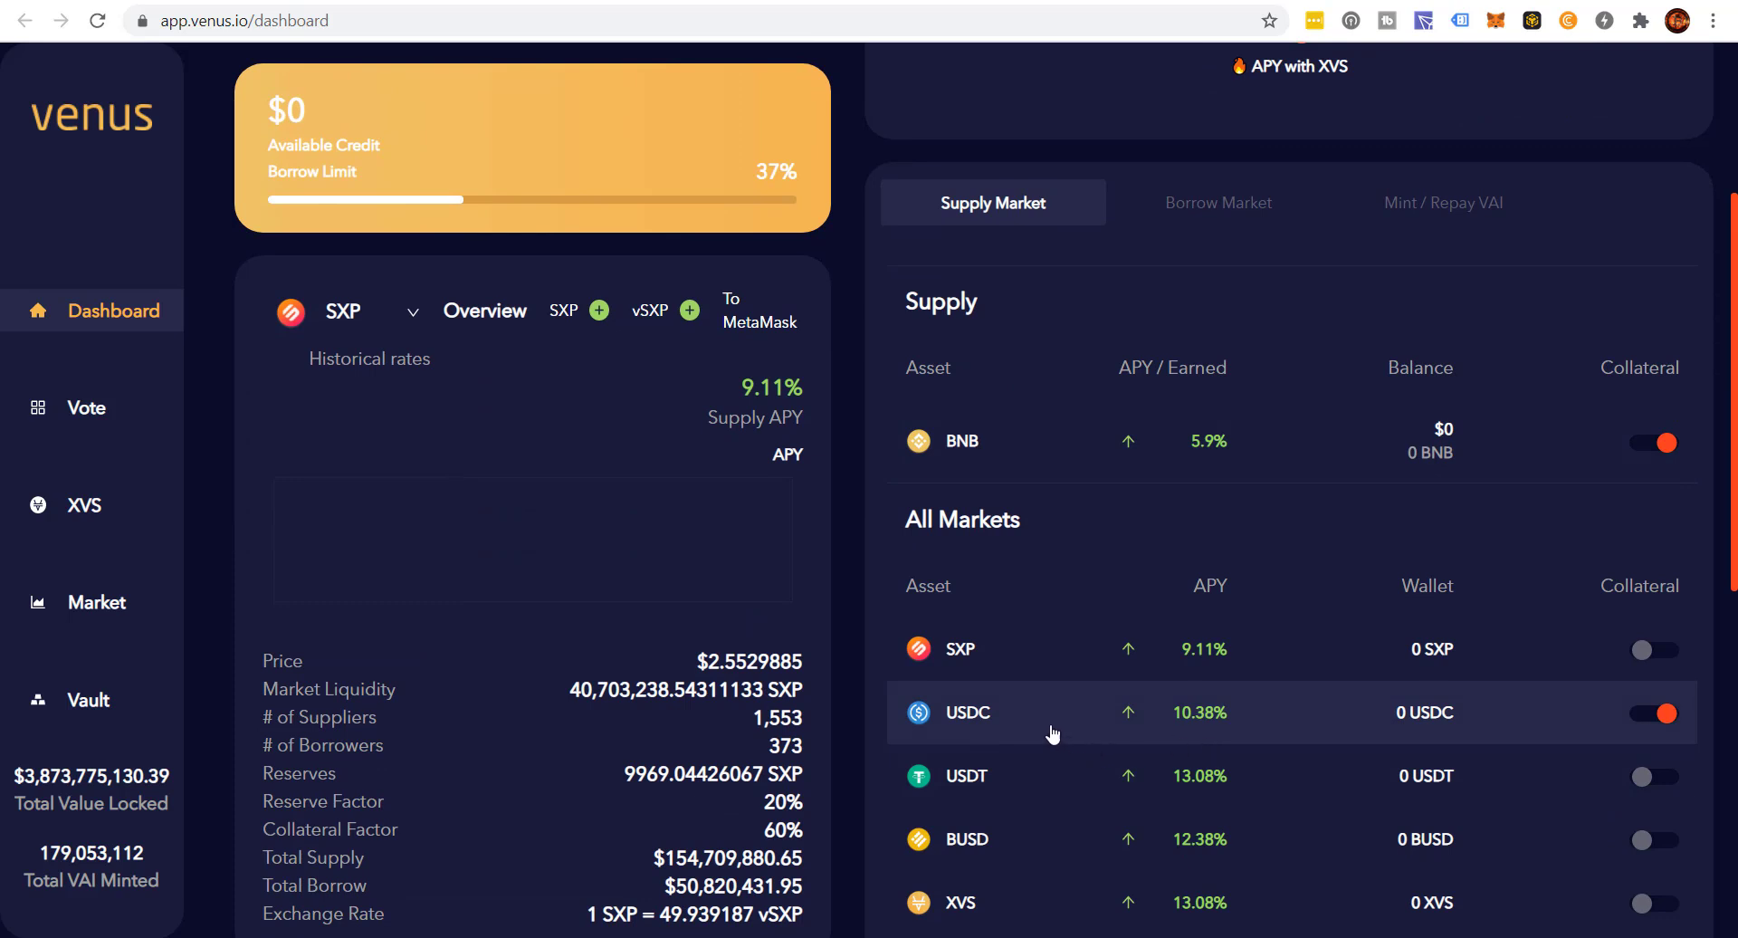
{"action": "scroll", "coordinate": [1052, 733], "scroll_direction": "down", "scroll_amount": 1}
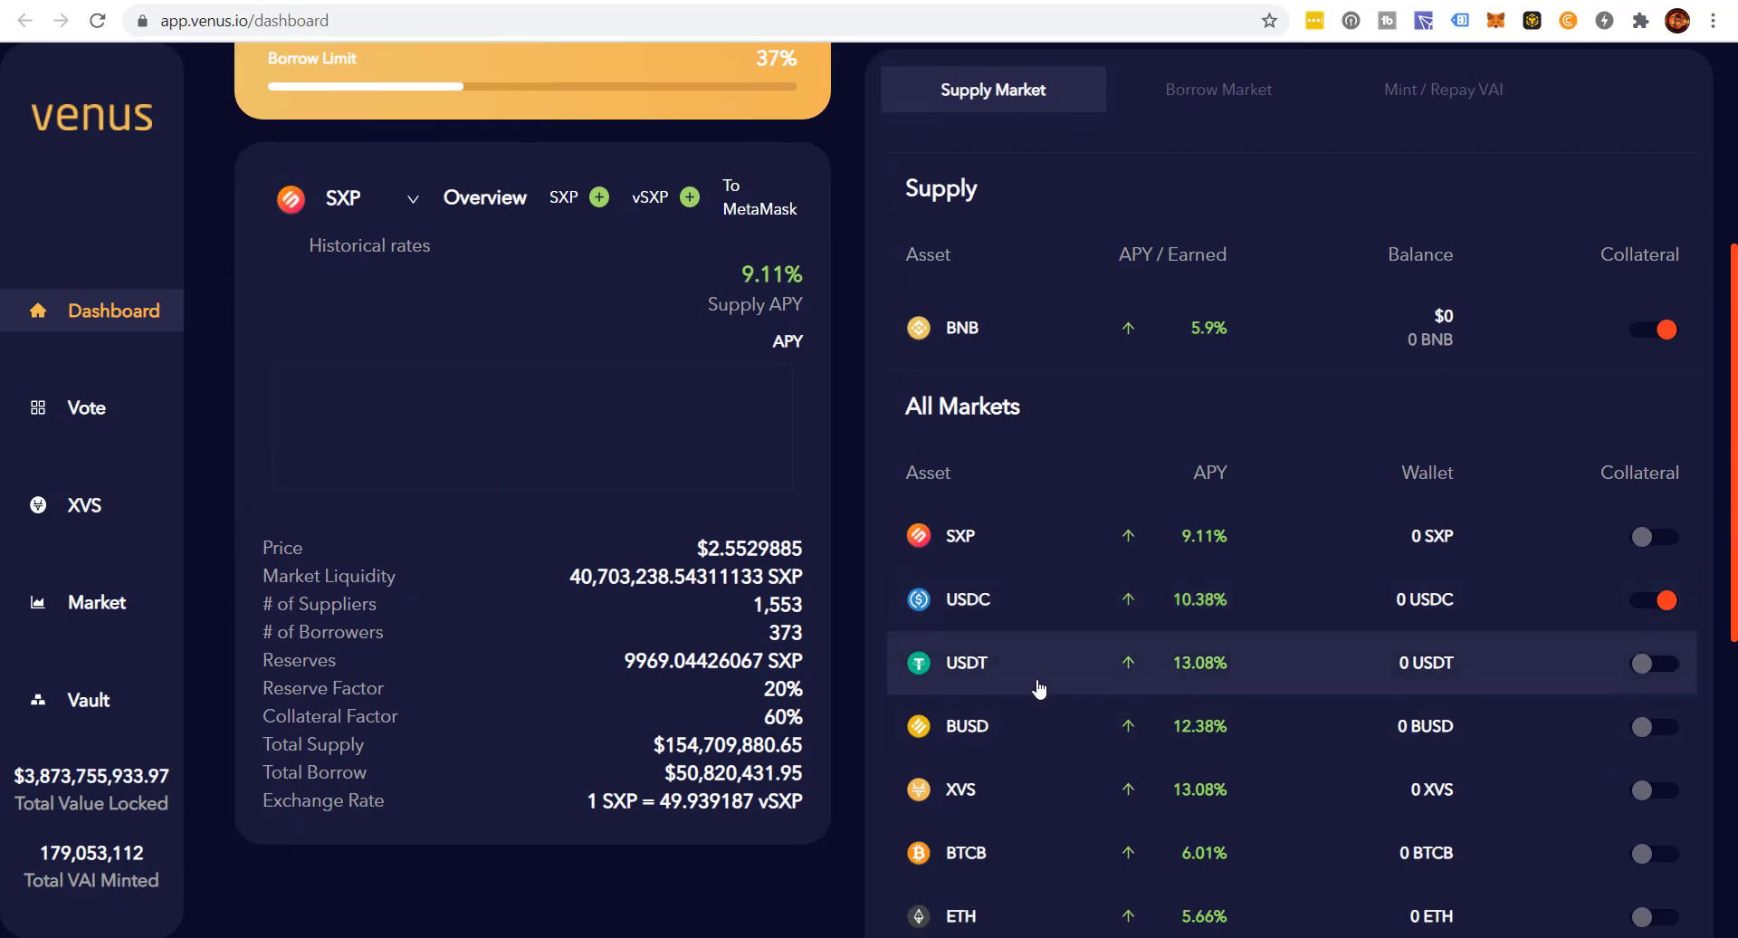
{"action": "scroll", "coordinate": [1038, 634], "scroll_direction": "up", "scroll_amount": 4}
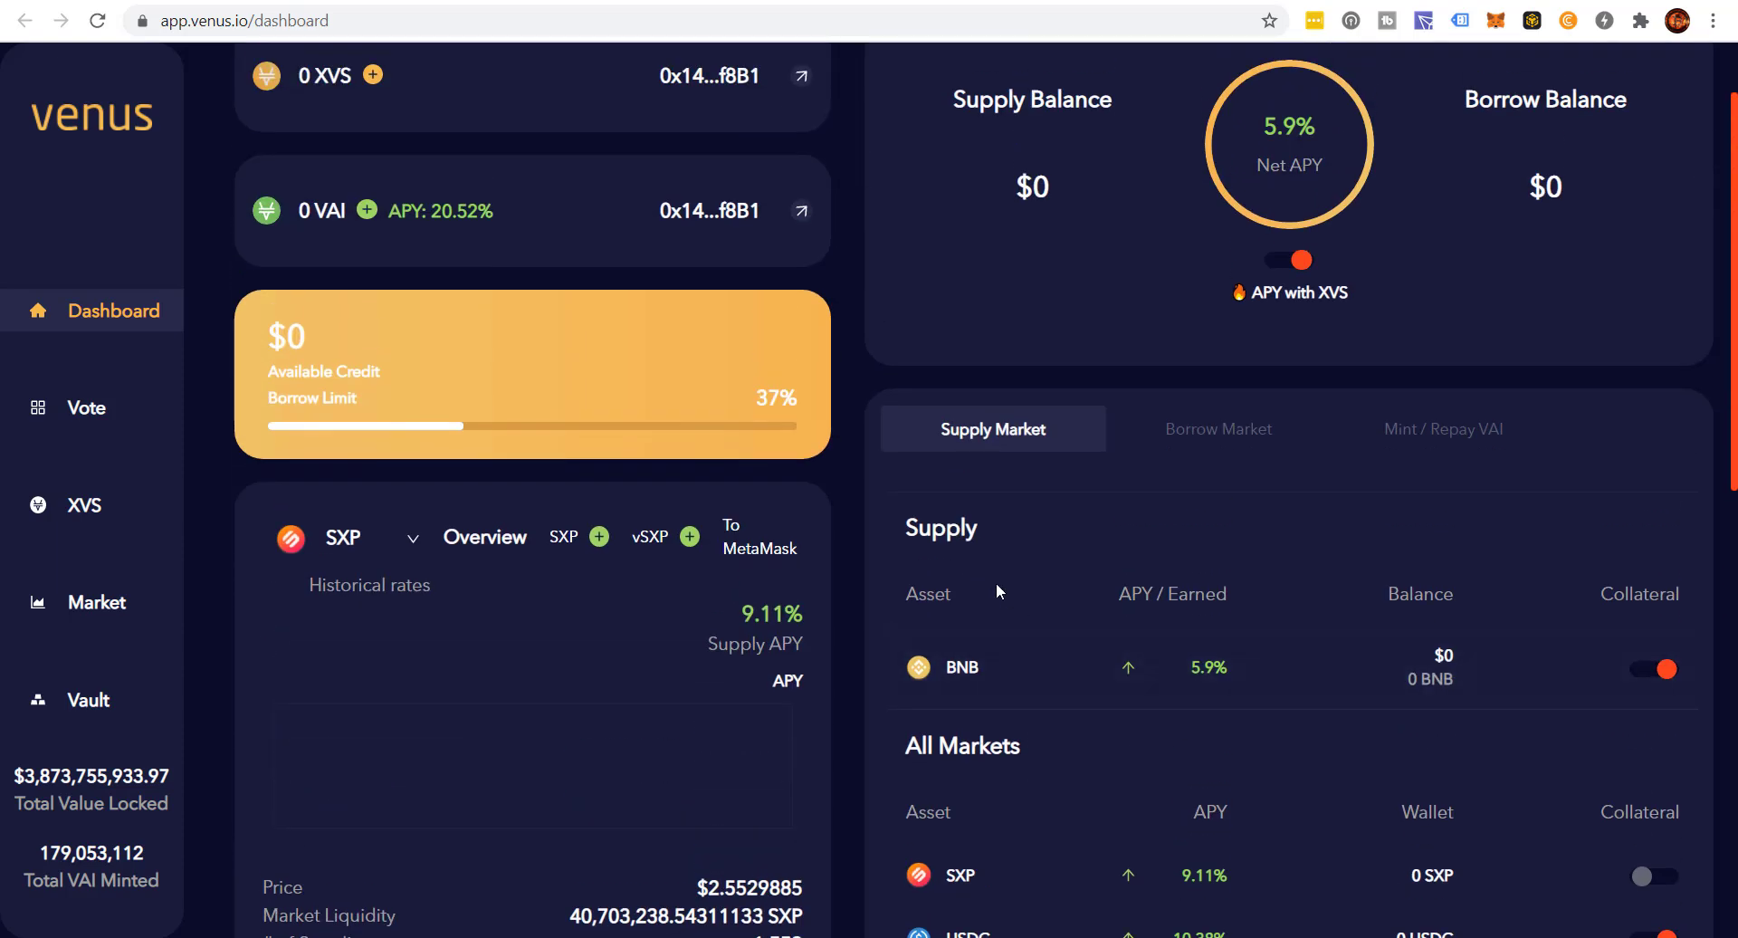
{"action": "scroll", "coordinate": [996, 589], "scroll_direction": "down", "scroll_amount": 3}
{"action": "scroll", "coordinate": [997, 590], "scroll_direction": "down", "scroll_amount": 2}
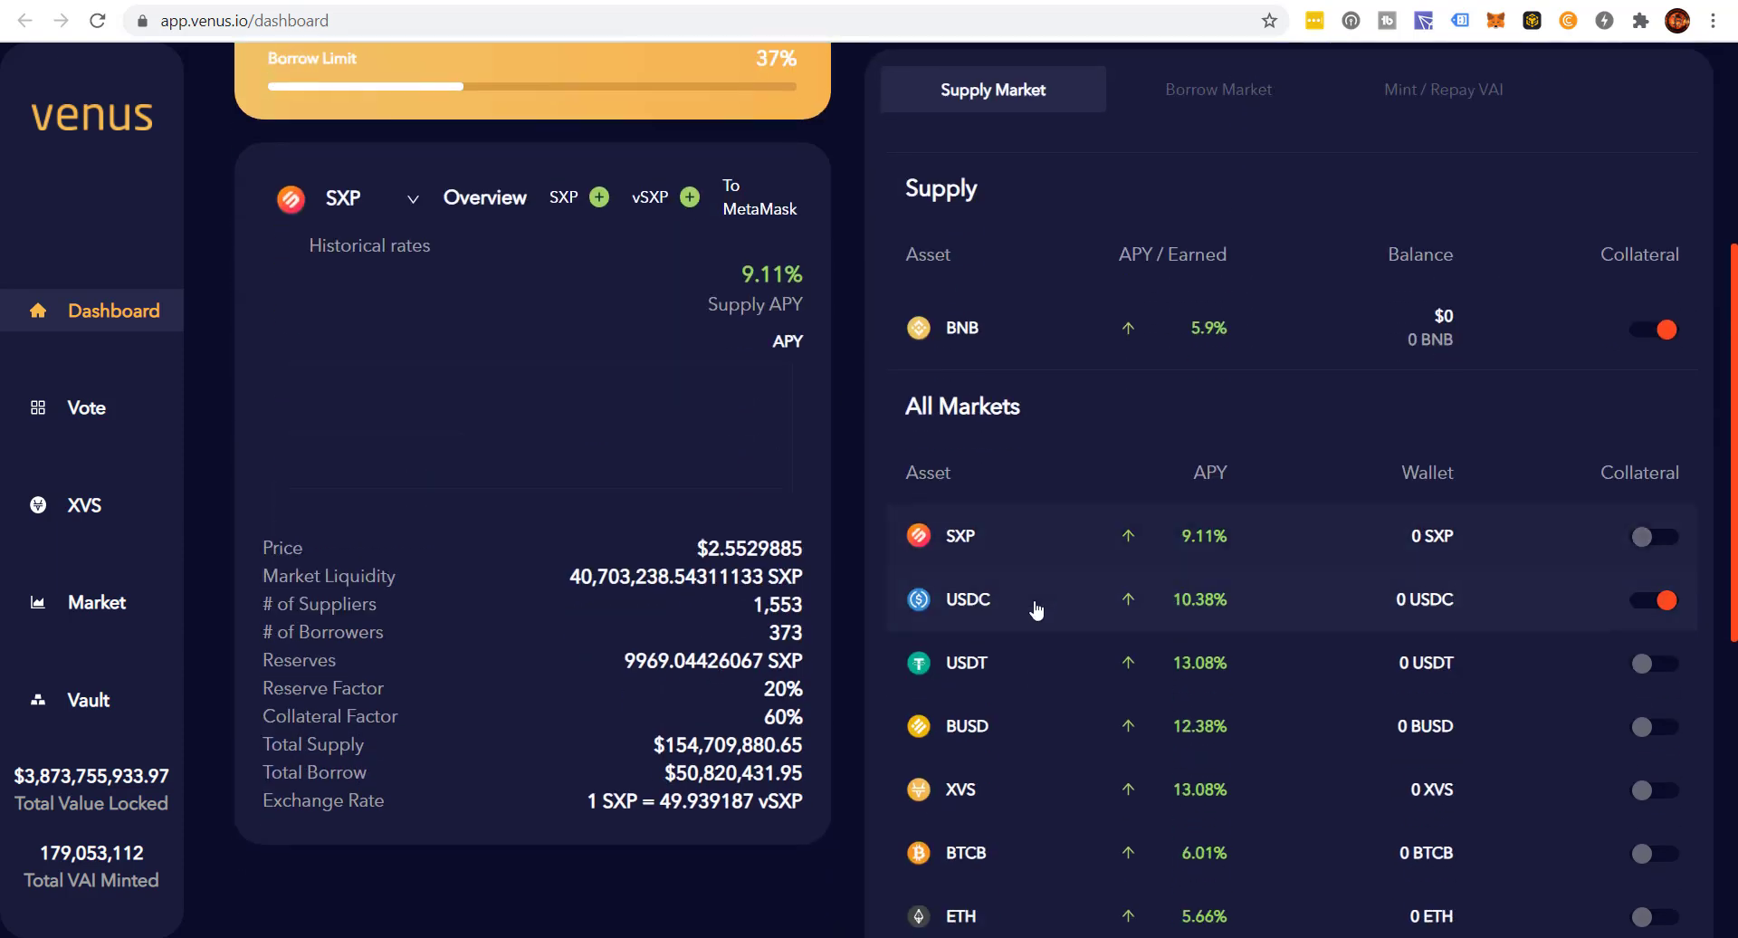